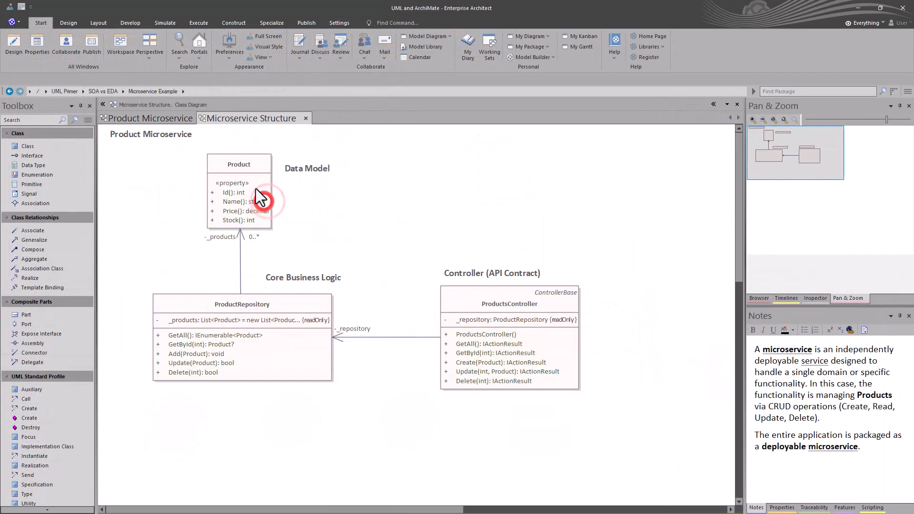
Examine the ProductRepository source code and the Product Microservice and Microservice Structure diagrams.
{"action": "double_click", "coordinate": [218, 323]}
{"action": "left_click", "coordinate": [176, 120]}
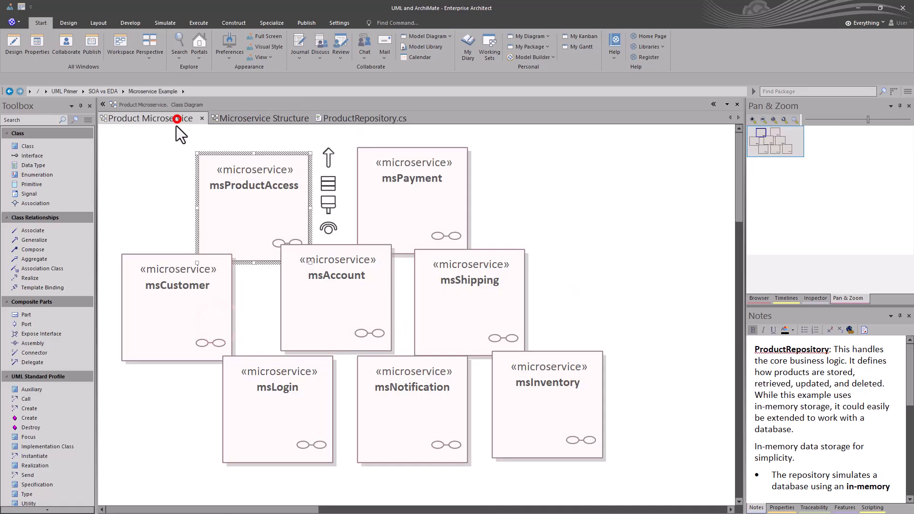
{"action": "double_click", "coordinate": [160, 163]}
{"action": "left_click", "coordinate": [385, 178]}
{"action": "left_click", "coordinate": [671, 219]}
{"action": "left_click", "coordinate": [642, 361]}
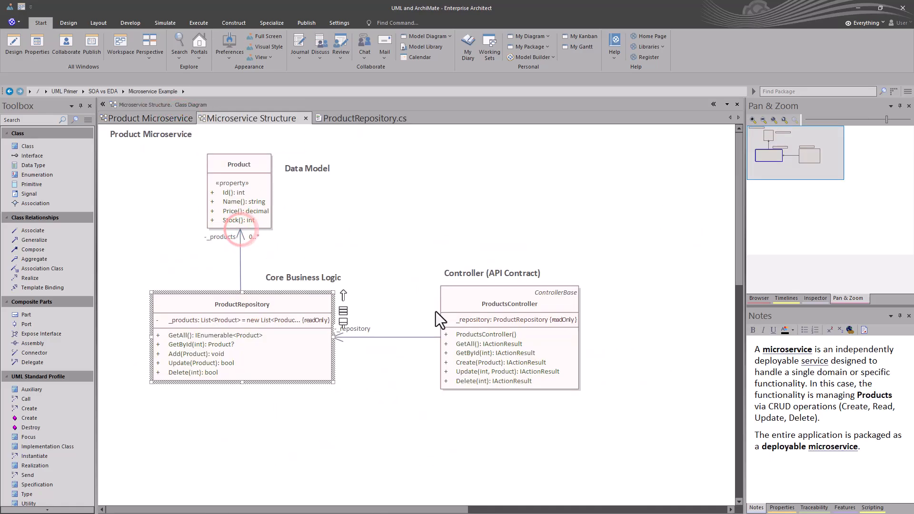
{"action": "double_click", "coordinate": [447, 321]}
{"action": "left_click", "coordinate": [230, 123]}
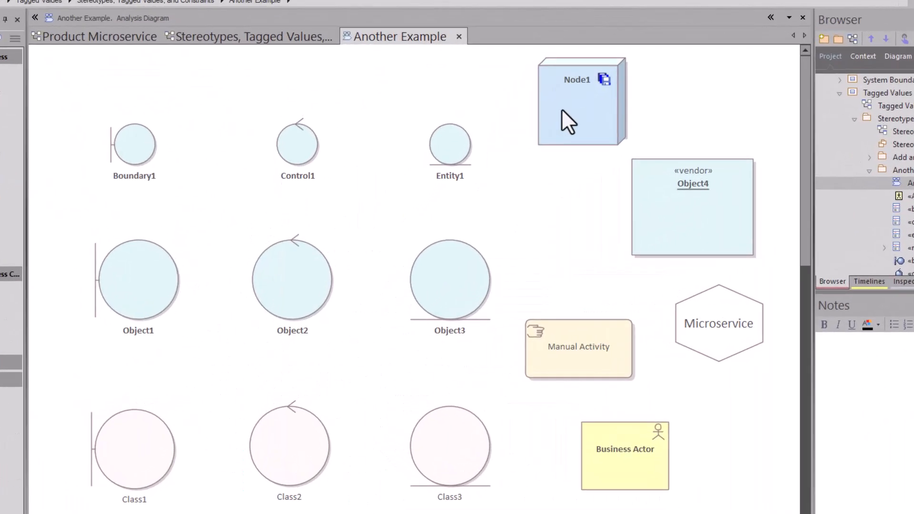
Examine the stereotyped elements on the Another Example diagram and the fruit classes on the Stereotypes, Tagged Values, and Constraints diagram.
{"action": "left_click", "coordinate": [564, 112]}
{"action": "left_click", "coordinate": [243, 198]}
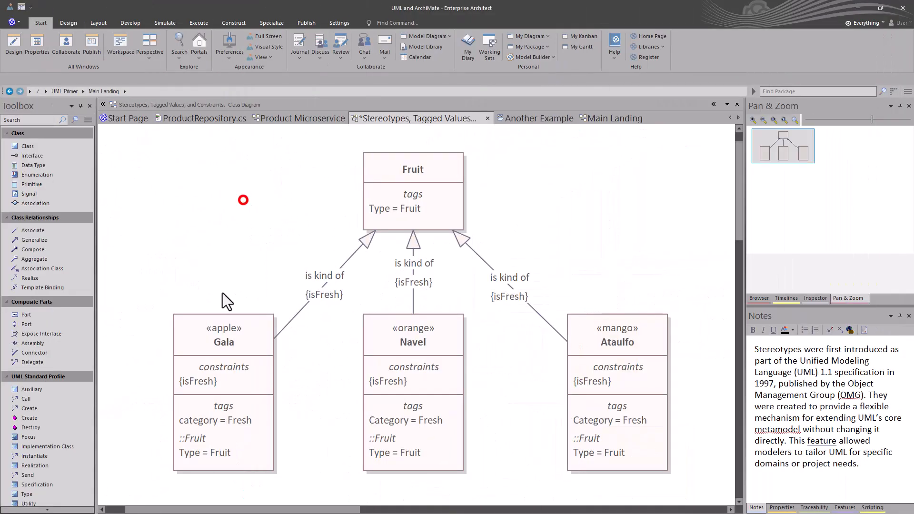
{"action": "left_click", "coordinate": [241, 330]}
{"action": "left_click", "coordinate": [391, 331]}
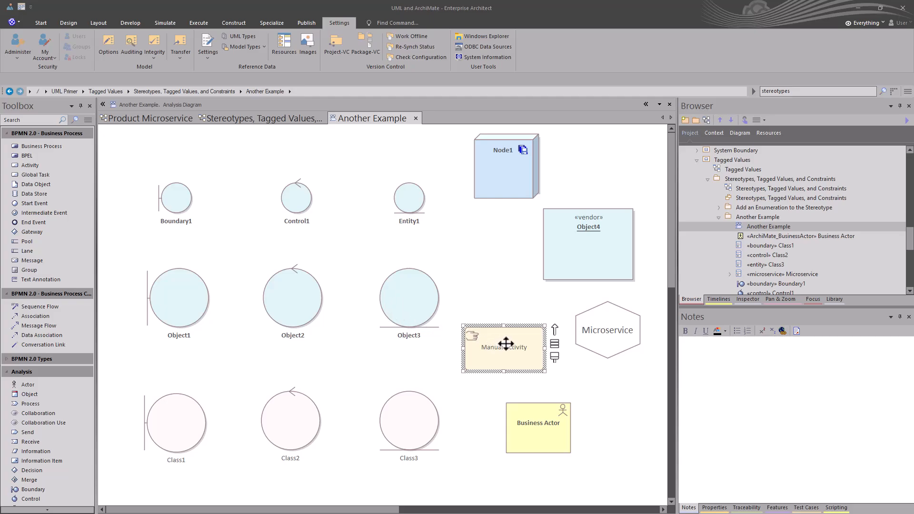
{"action": "left_click", "coordinate": [404, 199]}
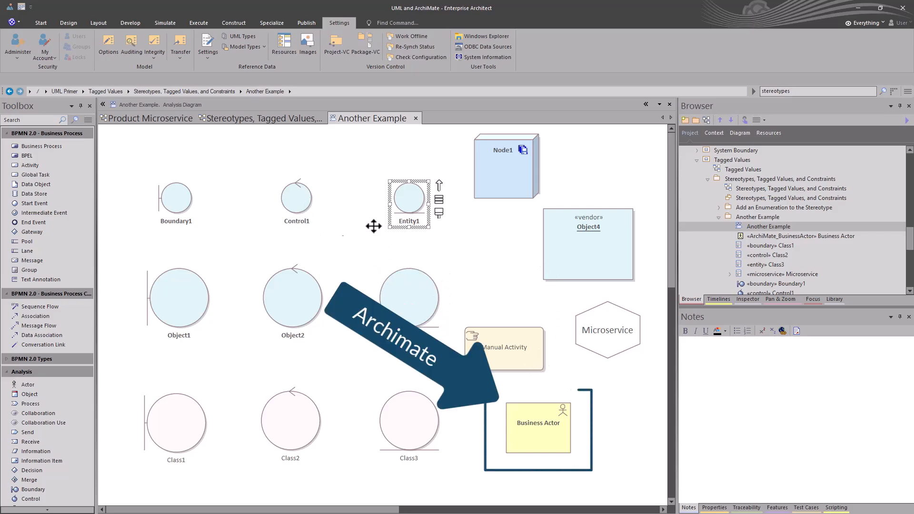
{"action": "left_click", "coordinate": [475, 293]}
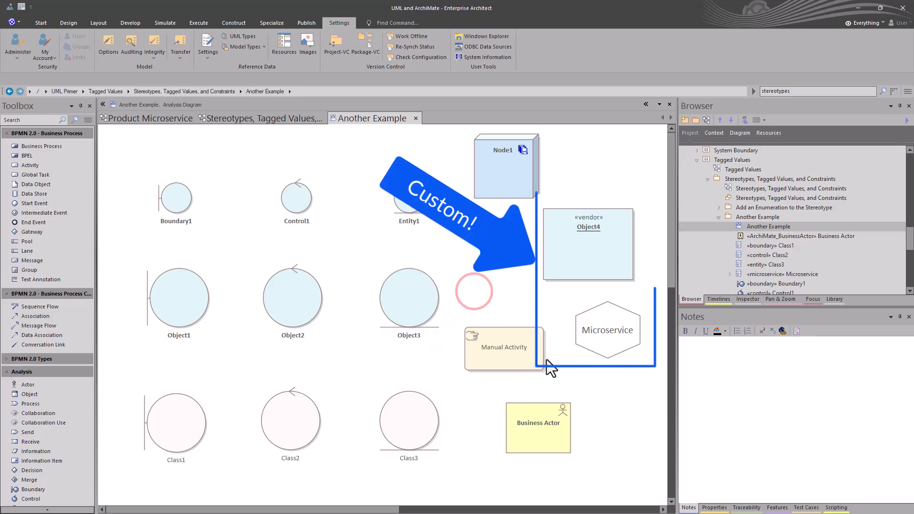
Inspect the Business Actor's stereotype assignment and the ArchiMate3 profile's stereotype list in its properties.
{"action": "left_click", "coordinate": [521, 413]}
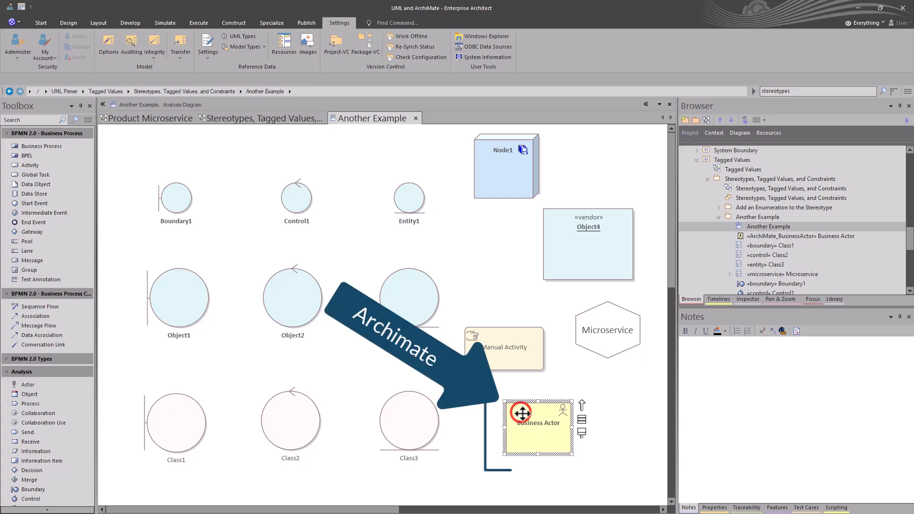
{"action": "left_click", "coordinate": [525, 431]}
{"action": "double_click", "coordinate": [525, 431]}
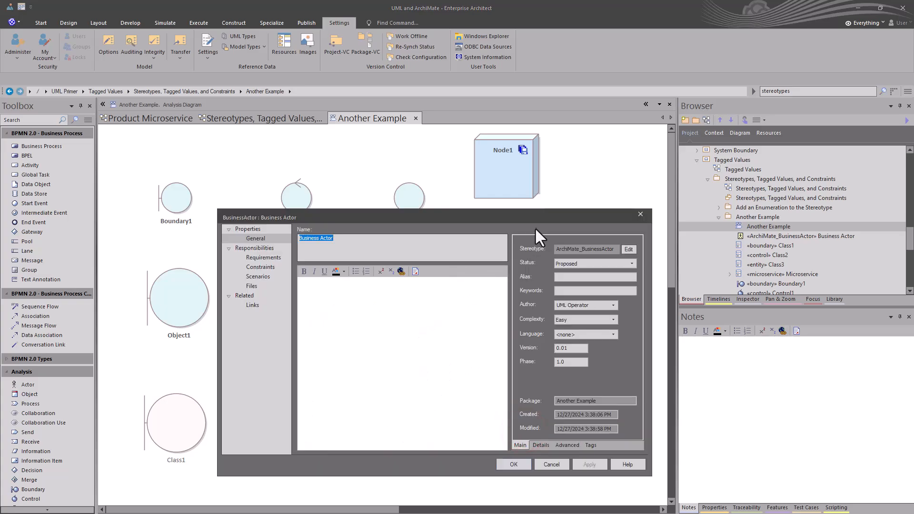
{"action": "left_click_drag", "start_coordinate": [534, 217], "coordinate": [358, 151]}
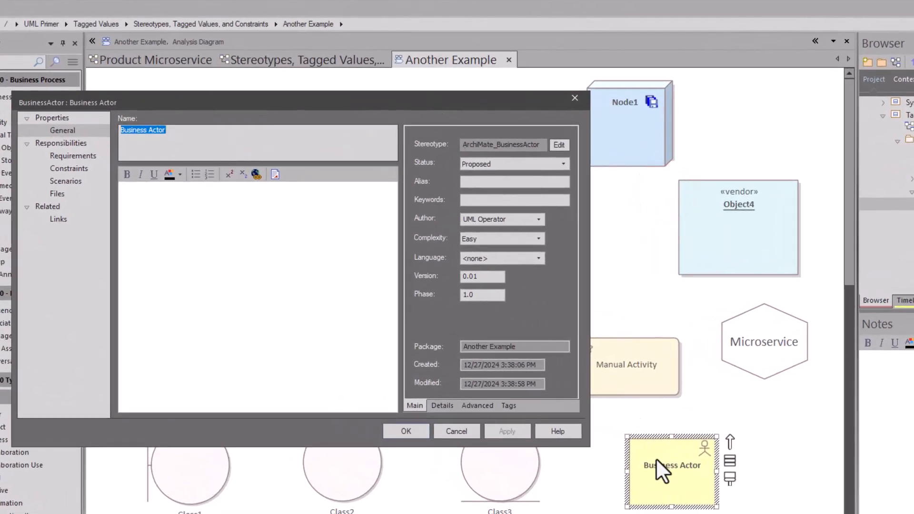
{"action": "left_click", "coordinate": [559, 142]}
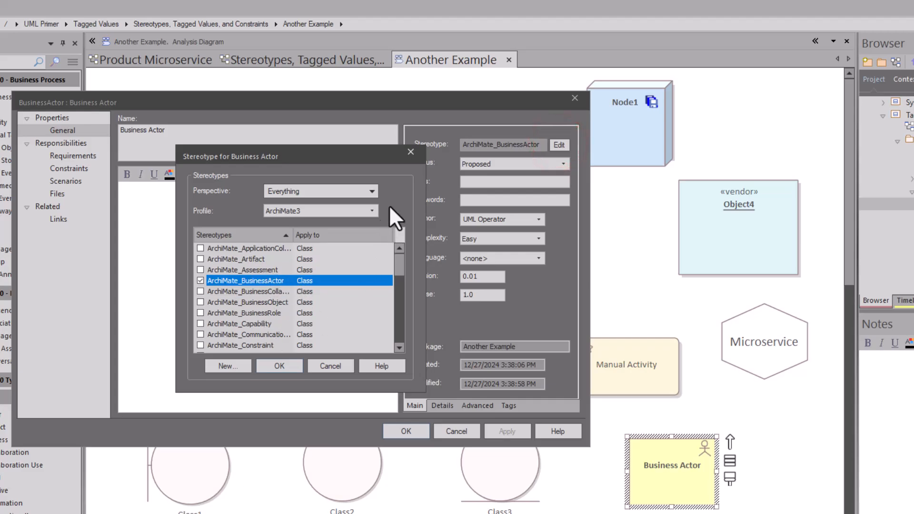
{"action": "left_click", "coordinate": [329, 366]}
{"action": "left_click", "coordinate": [403, 429]}
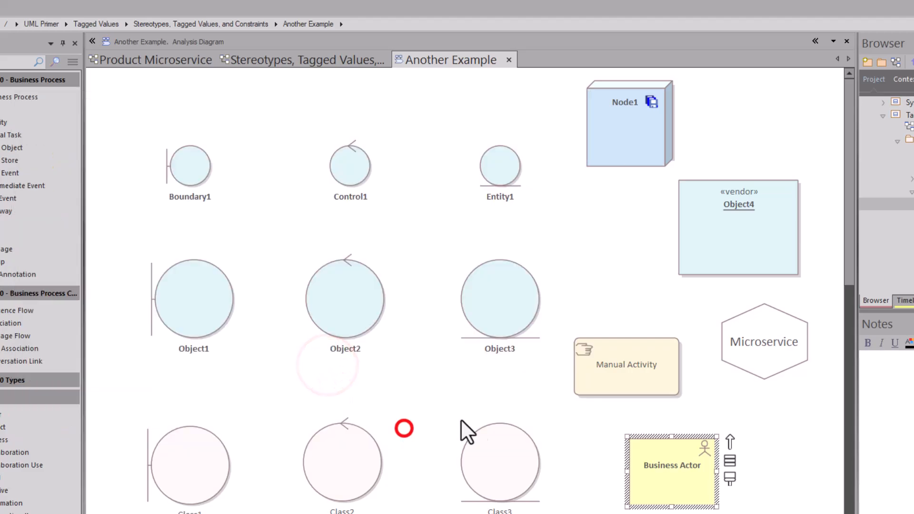
Inspect the available BPMN 2.0 activity types in the Manual Activity's properties and leave them unchanged.
{"action": "left_click", "coordinate": [599, 376]}
{"action": "double_click", "coordinate": [586, 370]}
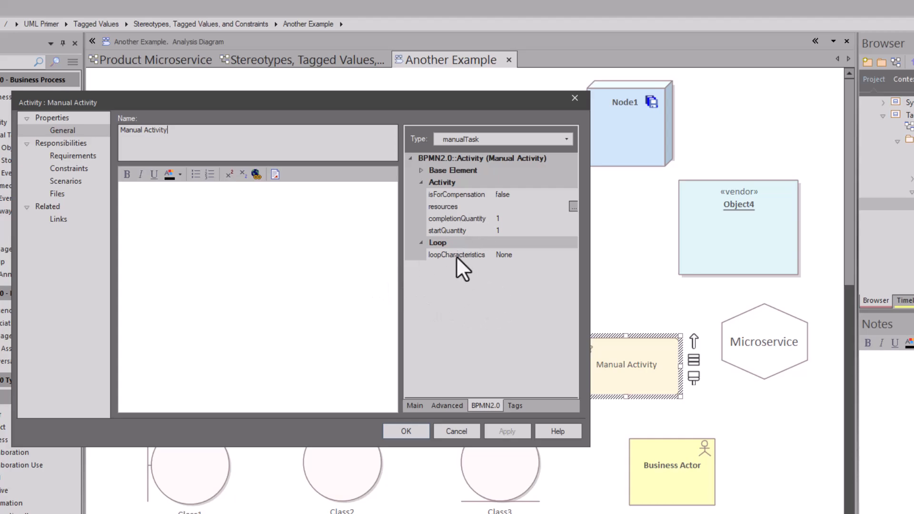
{"action": "left_click", "coordinate": [509, 138]}
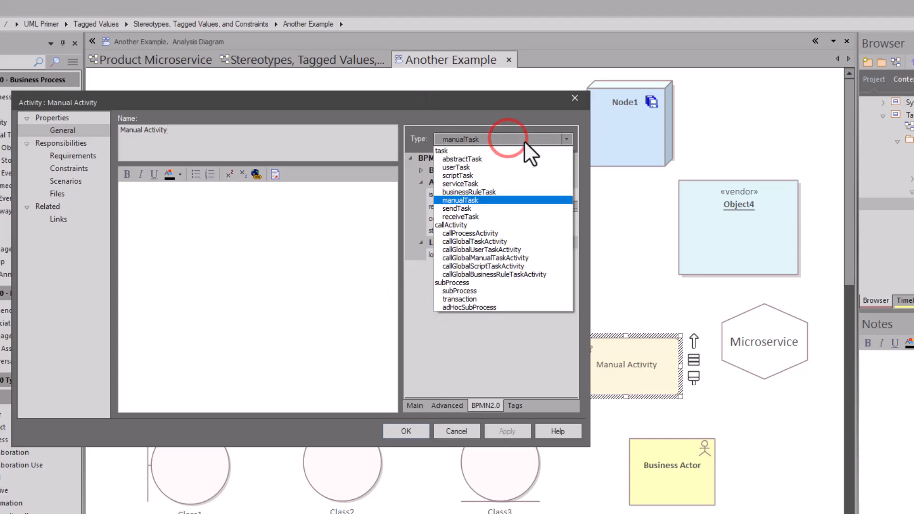
{"action": "left_click", "coordinate": [444, 433]}
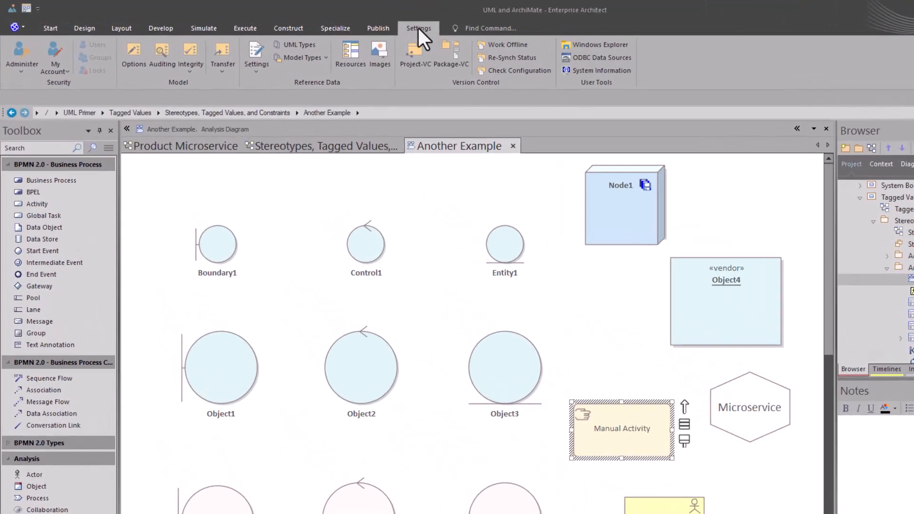
Open the UML Types settings and look through the list of defined stereotypes and what each applies to.
{"action": "left_click", "coordinate": [339, 23]}
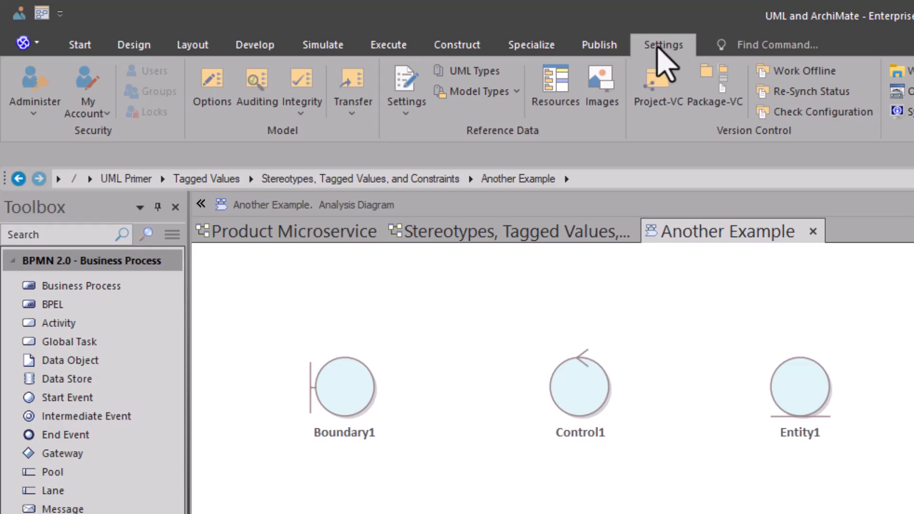
{"action": "left_click", "coordinate": [658, 43]}
{"action": "left_click", "coordinate": [474, 71]}
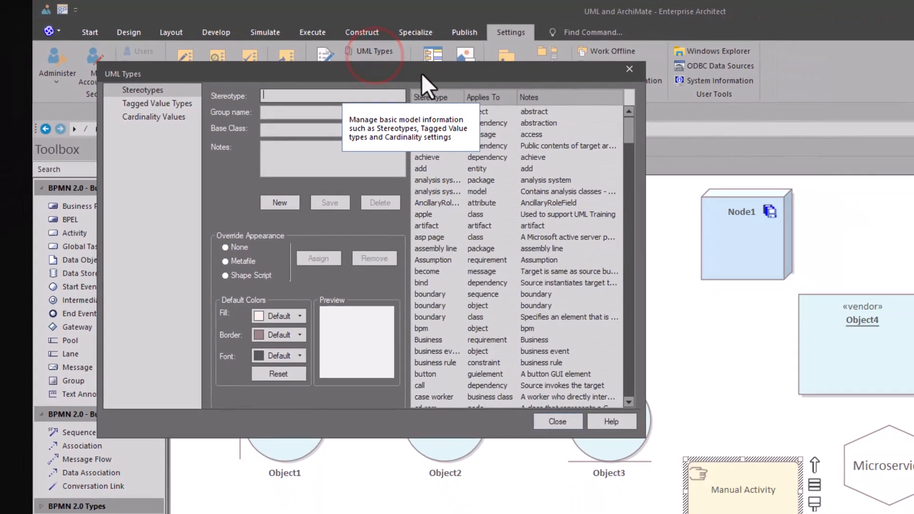
{"action": "left_click_drag", "start_coordinate": [476, 75], "coordinate": [625, 141]}
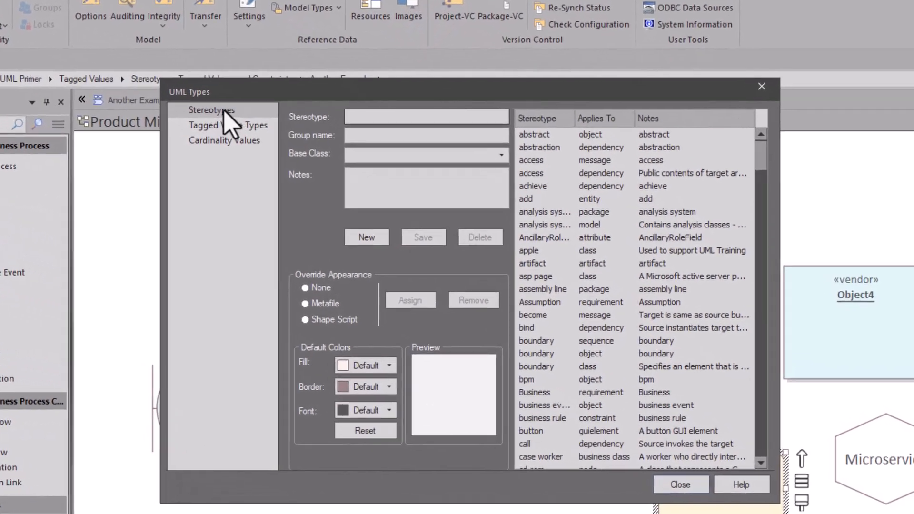
{"action": "left_click", "coordinate": [302, 157]}
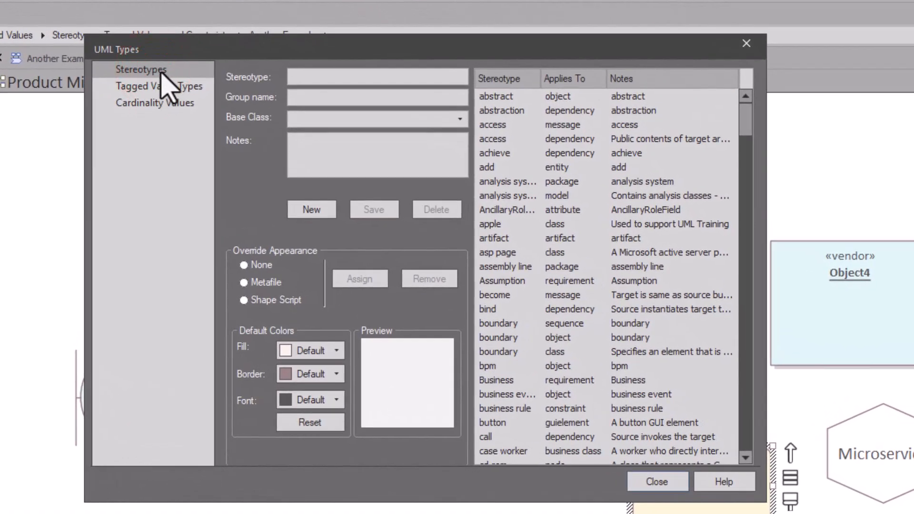
{"action": "scroll", "coordinate": [567, 253], "scroll_direction": "down", "scroll_amount": 4}
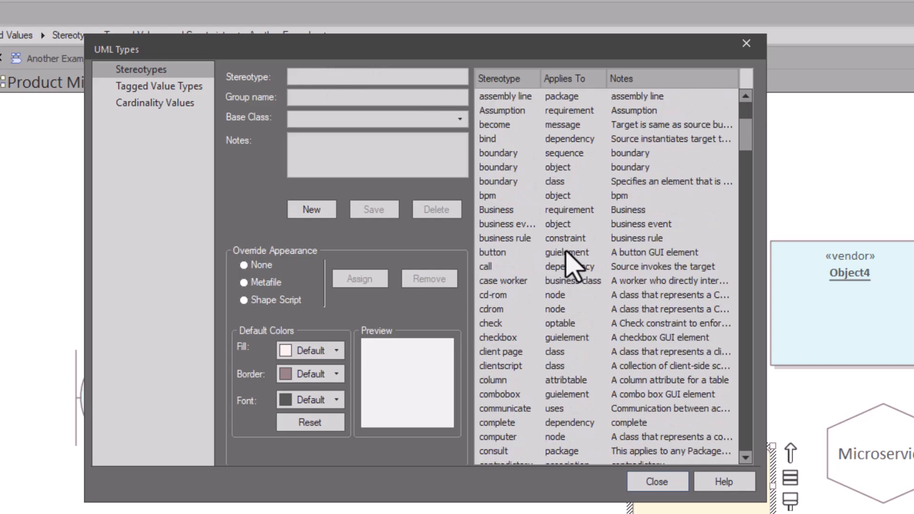
{"action": "scroll", "coordinate": [566, 252], "scroll_direction": "down", "scroll_amount": 20}
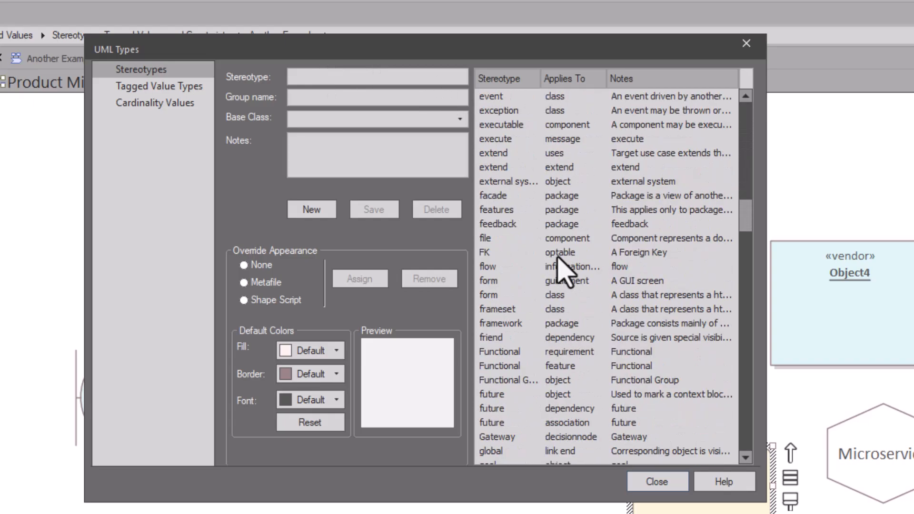
{"action": "scroll", "coordinate": [558, 258], "scroll_direction": "down", "scroll_amount": 13}
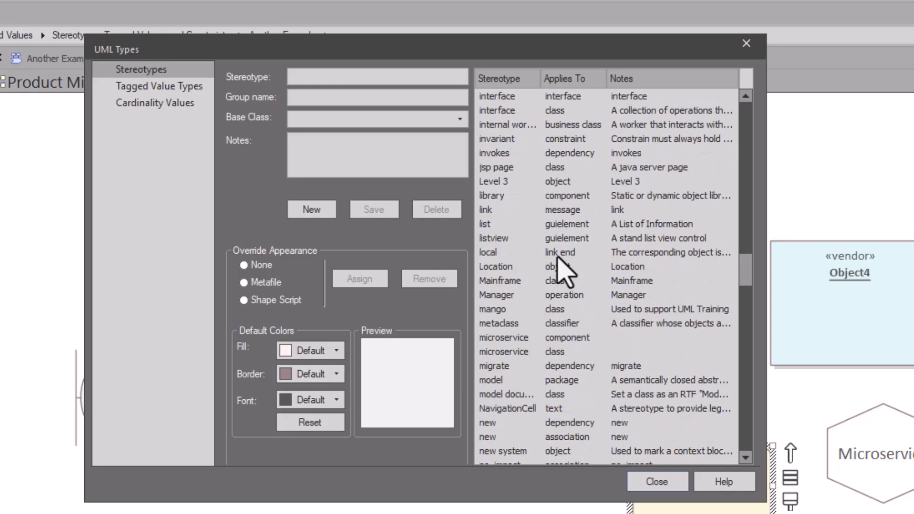
{"action": "scroll", "coordinate": [559, 258], "scroll_direction": "down", "scroll_amount": 18}
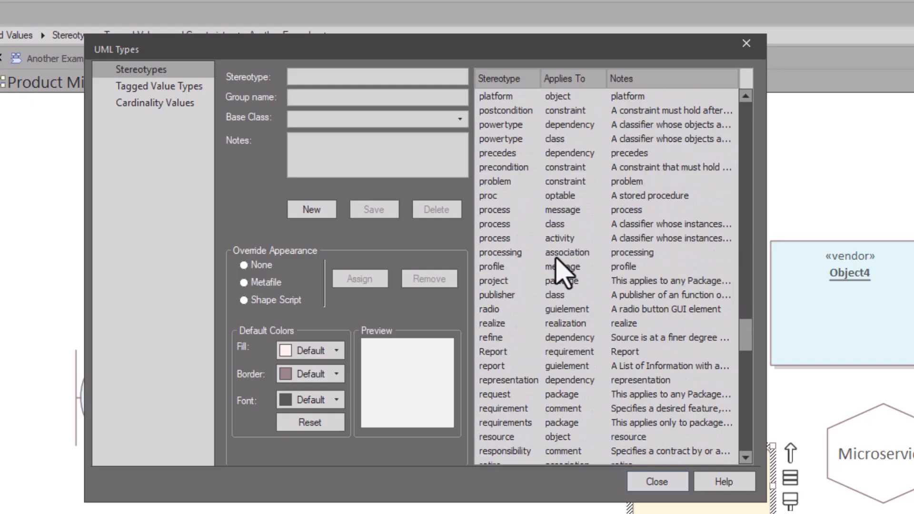
{"action": "scroll", "coordinate": [557, 258], "scroll_direction": "down", "scroll_amount": 18}
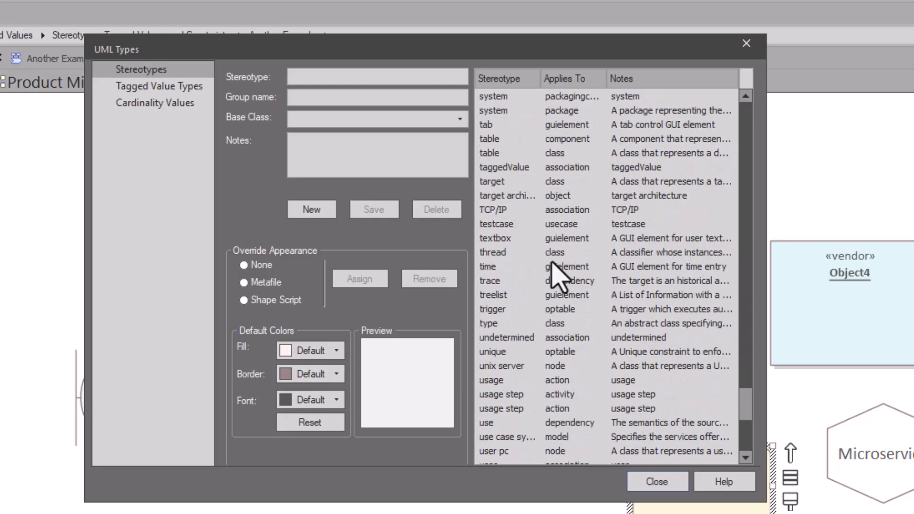
Review the Tagged Value Types and Cardinality Values in the UML Types settings and return to the stereotypes list.
{"action": "left_click", "coordinate": [155, 86]}
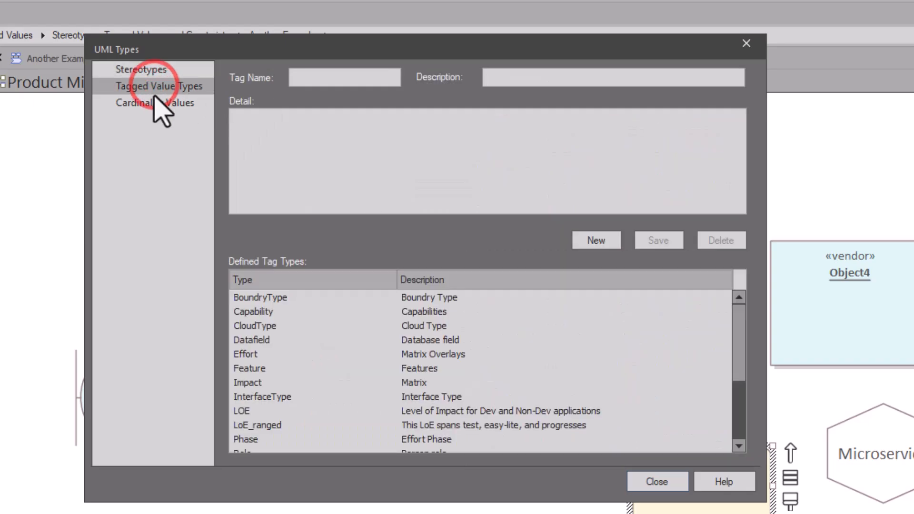
{"action": "left_click", "coordinate": [152, 103]}
{"action": "left_click", "coordinate": [143, 86]}
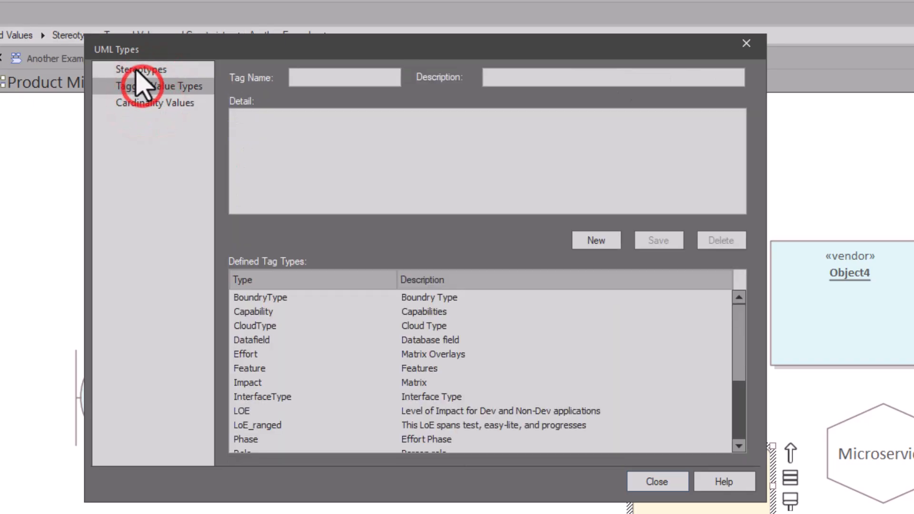
{"action": "left_click", "coordinate": [147, 70]}
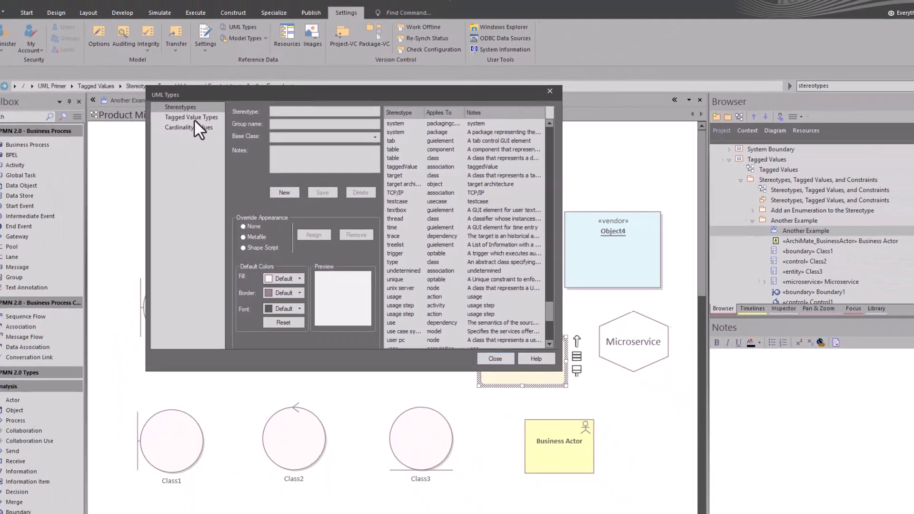
{"action": "left_click", "coordinate": [157, 84]}
{"action": "left_click", "coordinate": [148, 70]}
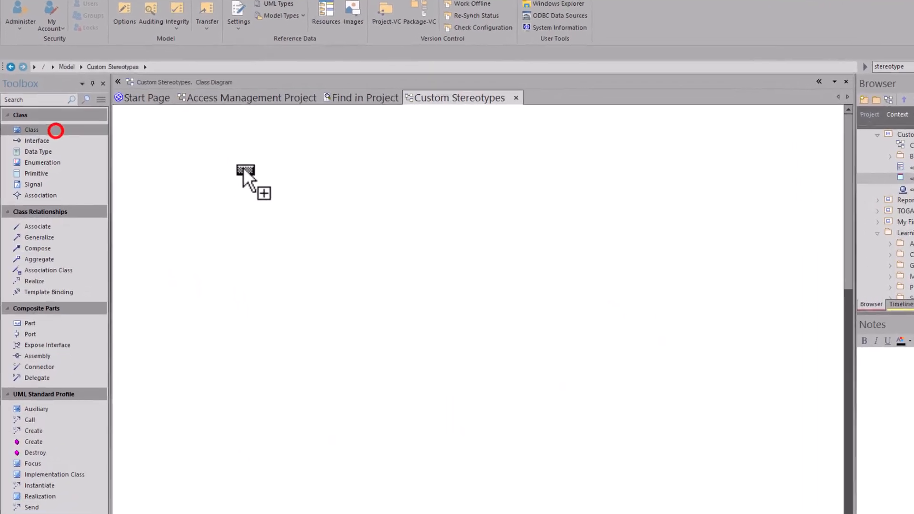
Add a class named Product Microservice to the Custom Stereotypes diagram.
{"action": "left_click", "coordinate": [244, 168]}
{"action": "type", "text": "duct Microservice"}
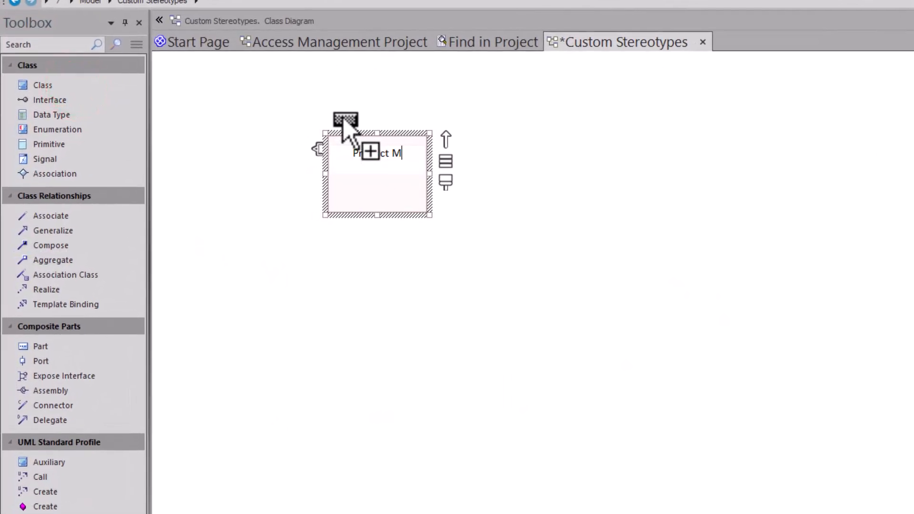
{"action": "key", "text": "Return"}
Assign the microservice stereotype to the Product Microservice class through its properties.
{"action": "double_click", "coordinate": [373, 188]}
{"action": "left_click", "coordinate": [705, 142]}
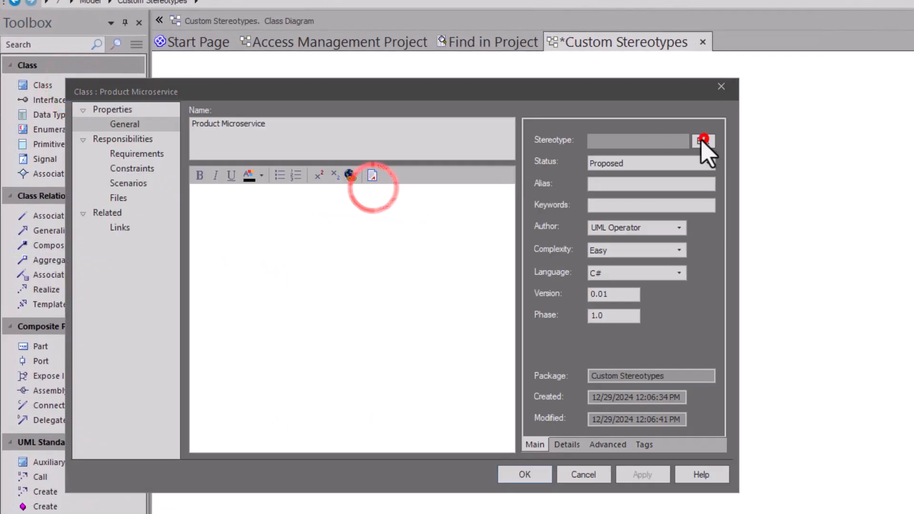
{"action": "scroll", "coordinate": [341, 312], "scroll_direction": "down", "scroll_amount": 5}
{"action": "left_click", "coordinate": [285, 273]}
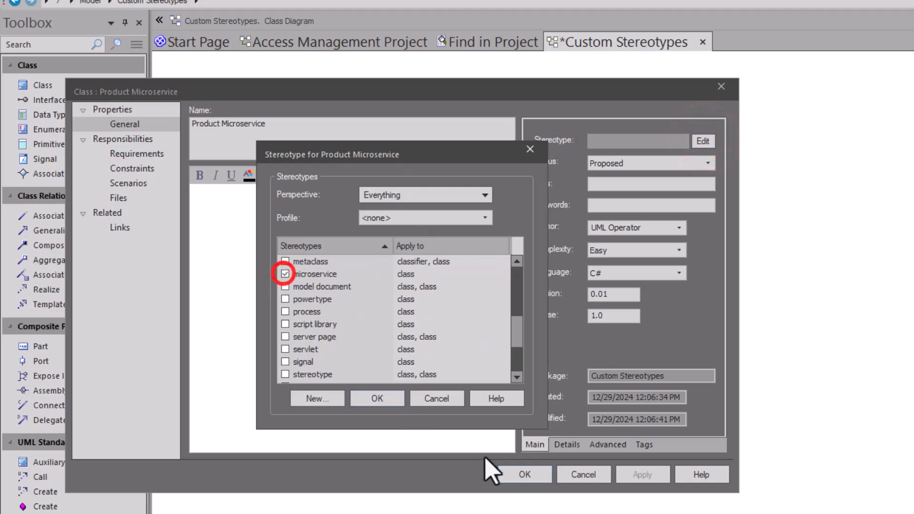
{"action": "left_click", "coordinate": [378, 399]}
{"action": "left_click", "coordinate": [524, 475]}
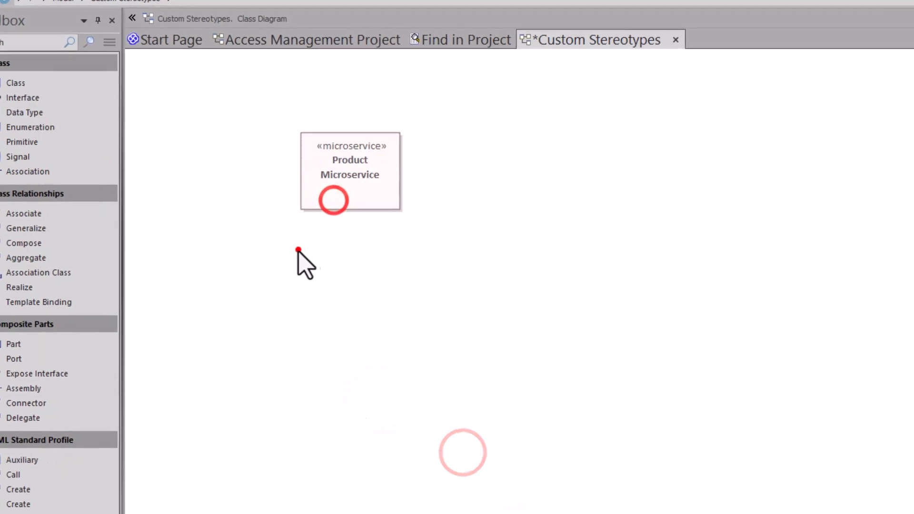
Enable Use Stereotype Icons in the Custom Stereotypes diagram's element appearance settings.
{"action": "double_click", "coordinate": [326, 251]}
{"action": "left_click", "coordinate": [595, 151]}
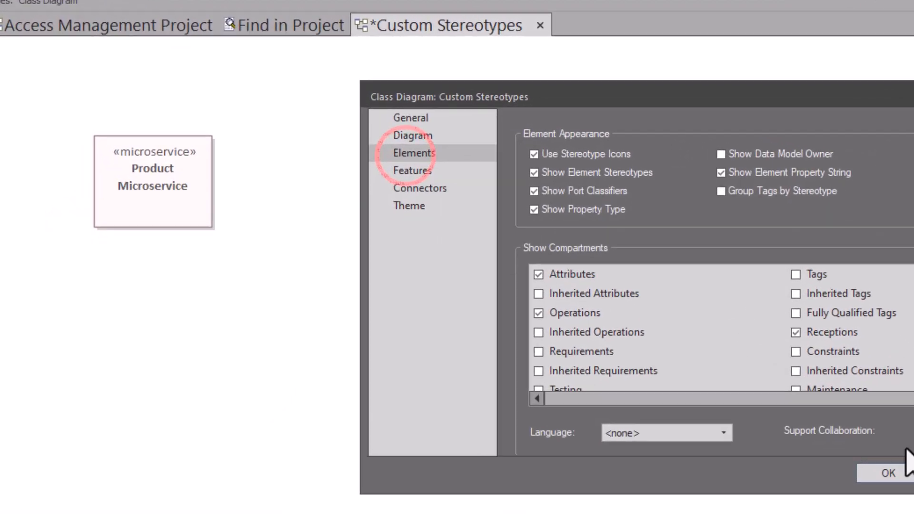
{"action": "left_click", "coordinate": [901, 473]}
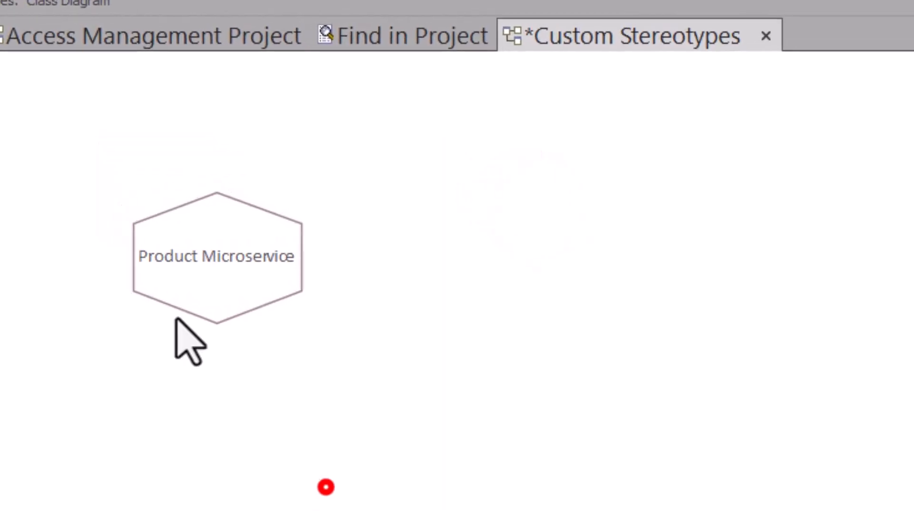
{"action": "left_click", "coordinate": [131, 174]}
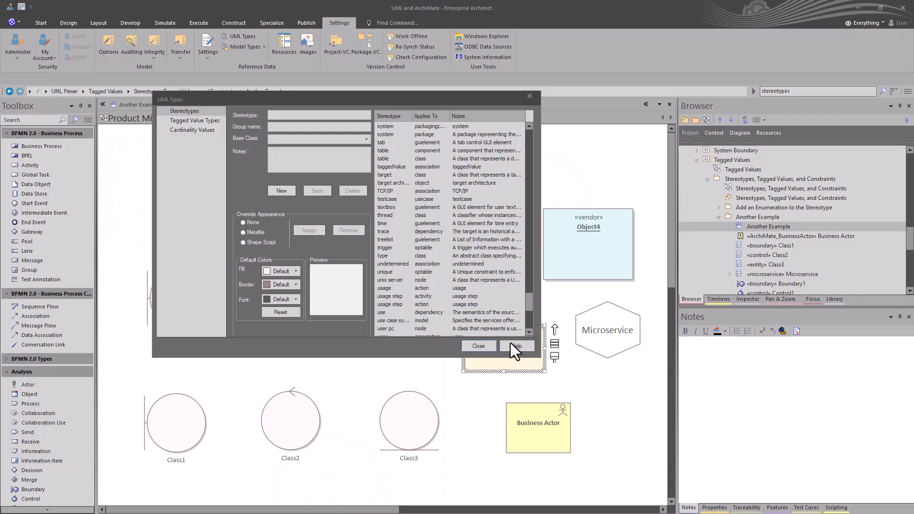
Close the UML Types settings and clear the element selection in the Another Example diagram.
{"action": "left_click", "coordinate": [479, 346]}
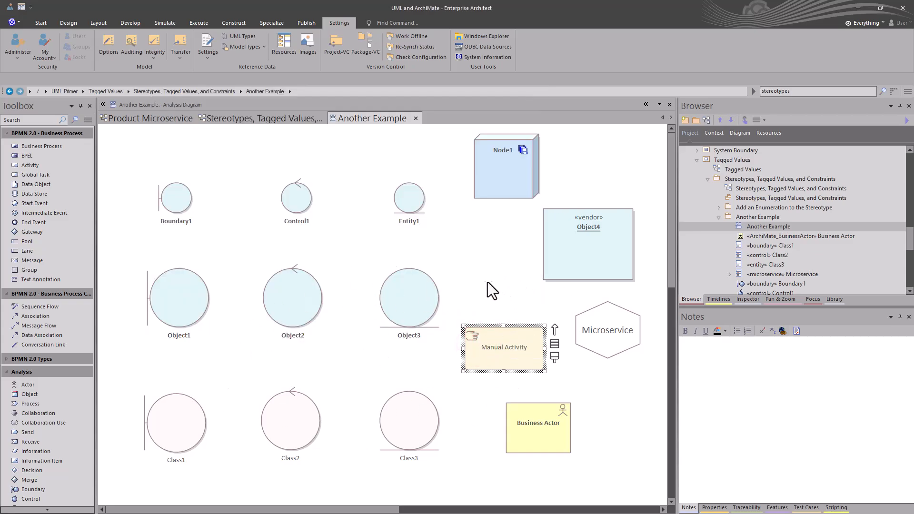
{"action": "left_click", "coordinate": [494, 265]}
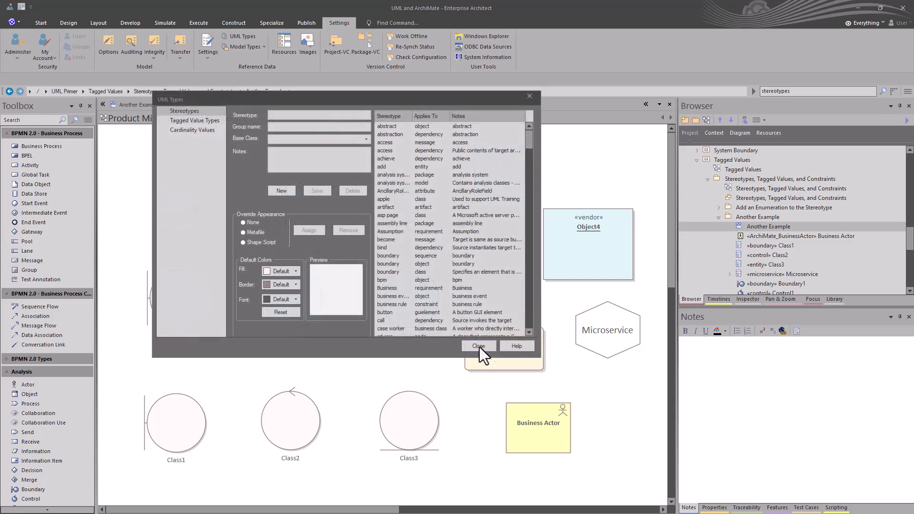
{"action": "left_click", "coordinate": [479, 346]}
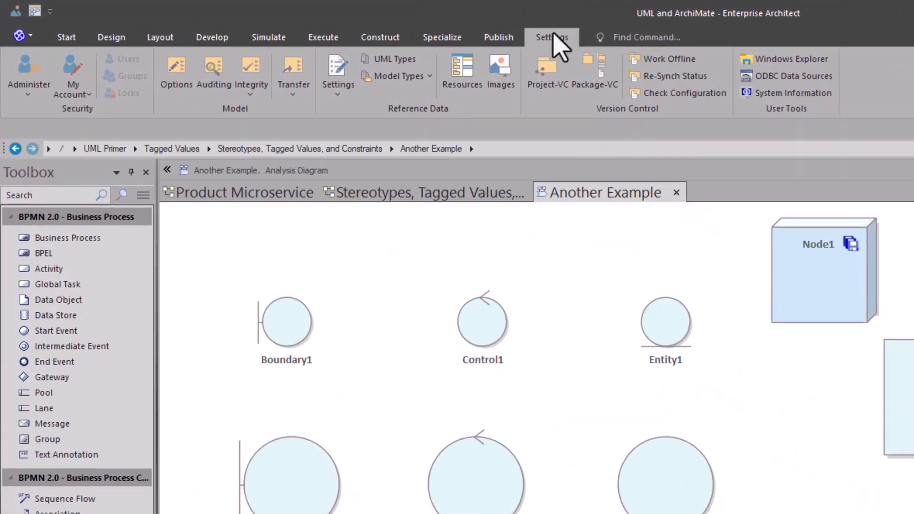
Open the help topic for the UML Types stereotype settings and read through its Manage Stereotypes options.
{"action": "left_click", "coordinate": [551, 35]}
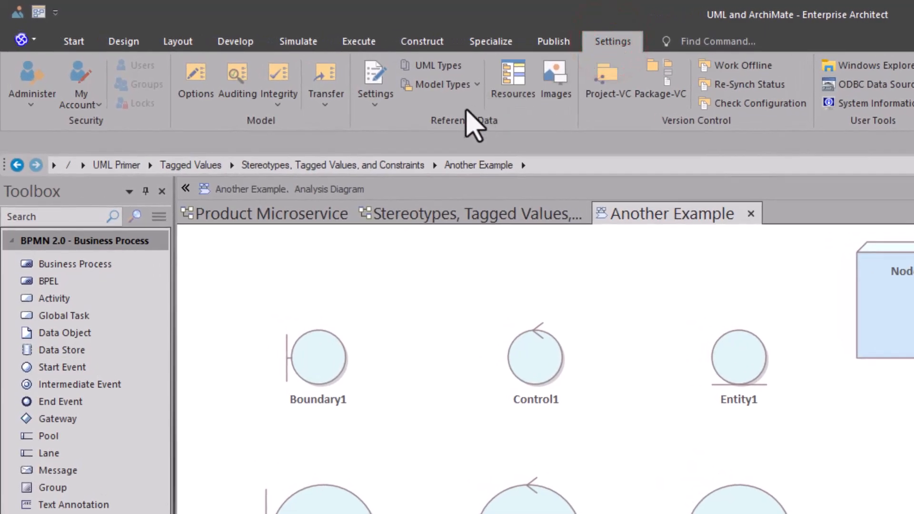
{"action": "left_click", "coordinate": [437, 66]}
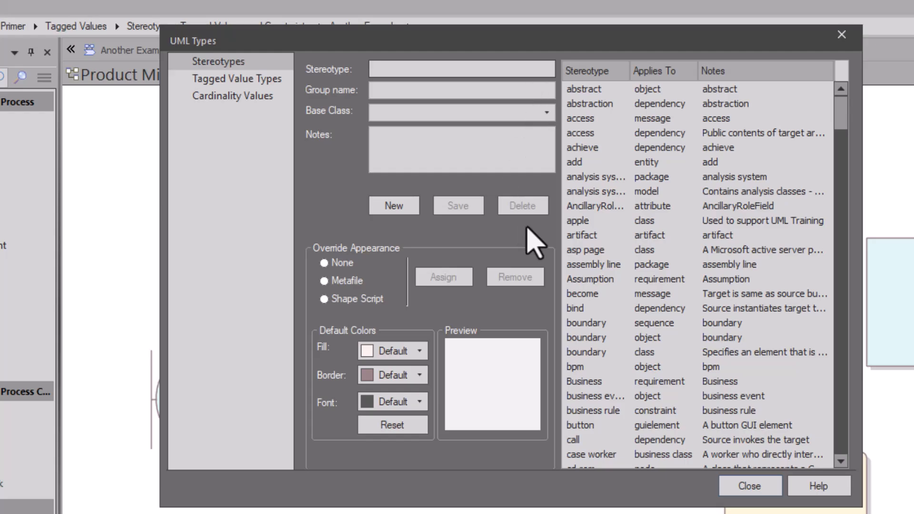
{"action": "left_click", "coordinate": [817, 487]}
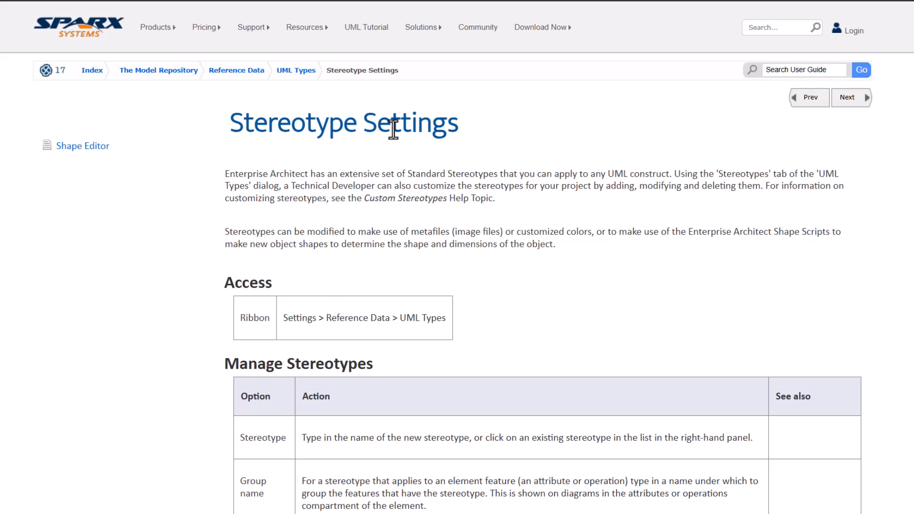
{"action": "scroll", "coordinate": [420, 244], "scroll_direction": "down", "scroll_amount": 3}
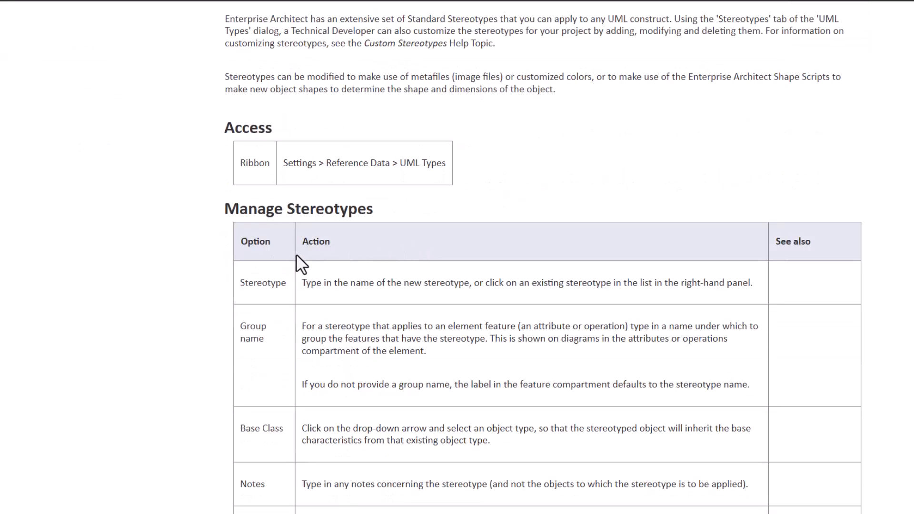
{"action": "scroll", "coordinate": [260, 307], "scroll_direction": "down", "scroll_amount": 2}
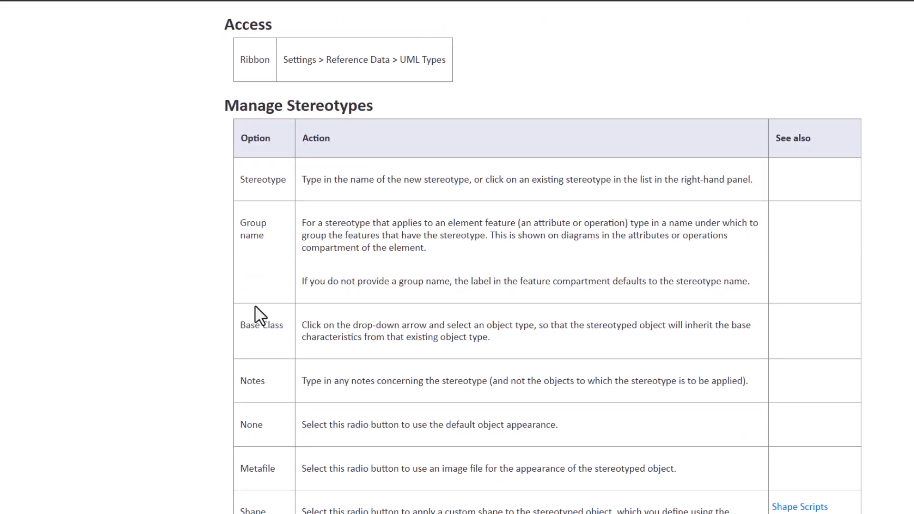
{"action": "scroll", "coordinate": [259, 315], "scroll_direction": "down", "scroll_amount": 1}
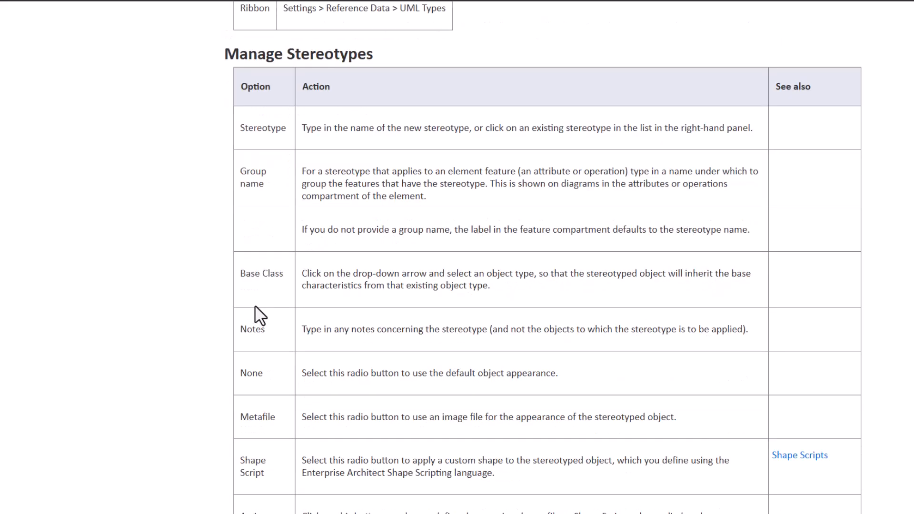
{"action": "scroll", "coordinate": [259, 315], "scroll_direction": "down", "scroll_amount": 4}
{"action": "scroll", "coordinate": [255, 307], "scroll_direction": "down", "scroll_amount": 6}
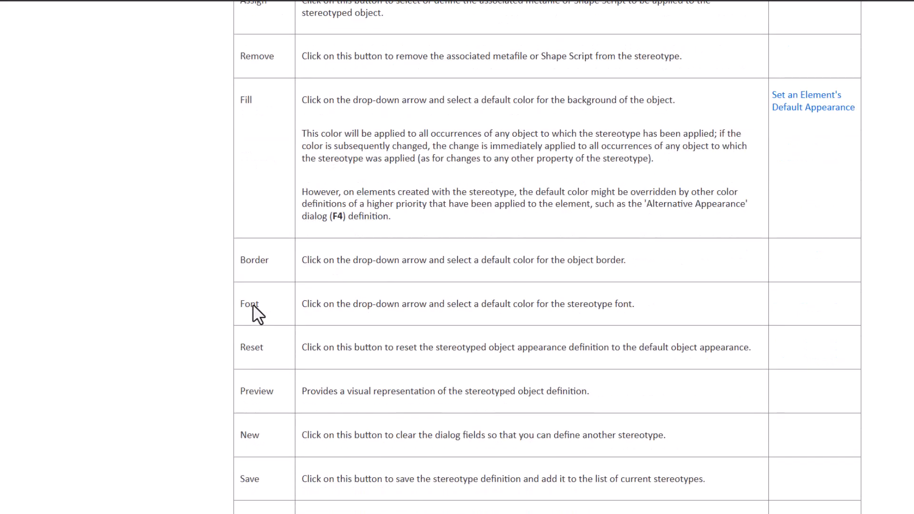
{"action": "scroll", "coordinate": [253, 307], "scroll_direction": "down", "scroll_amount": 2}
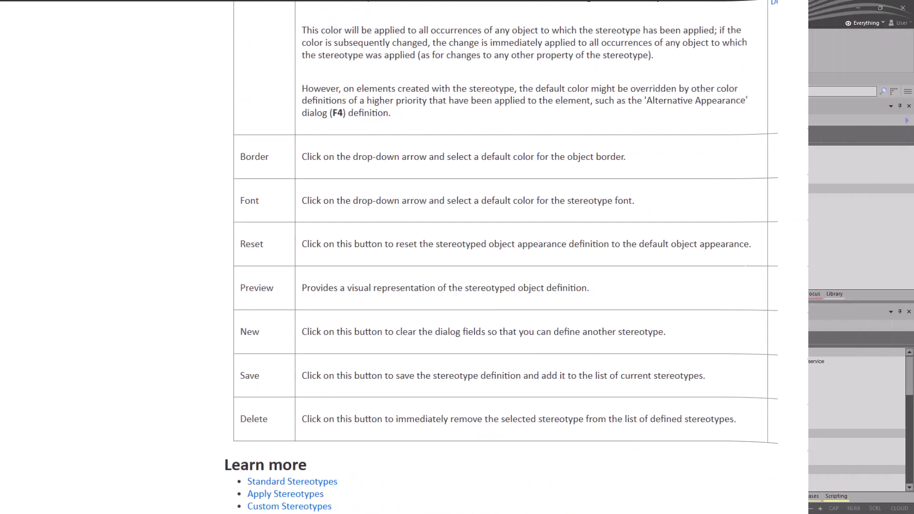
Add a class with its default name to the Custom Stereotypes diagram.
{"action": "left_click", "coordinate": [69, 144]}
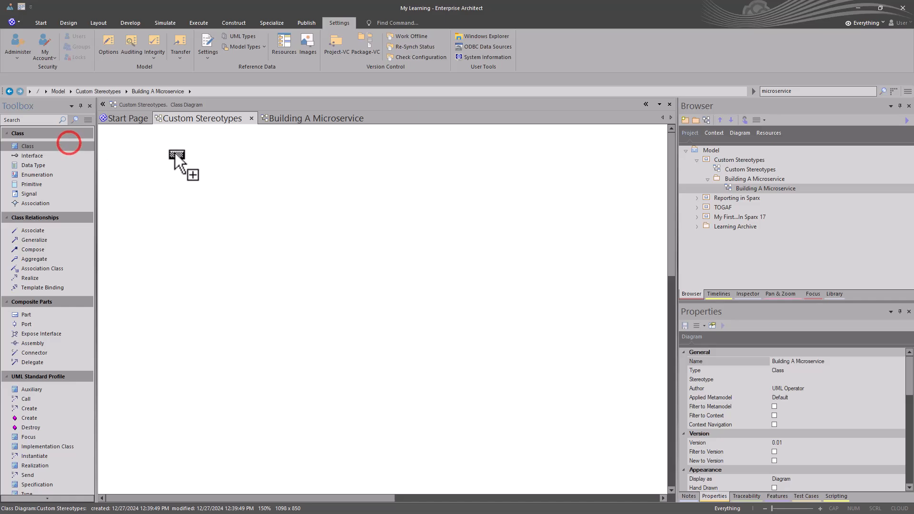
{"action": "left_click", "coordinate": [178, 161]}
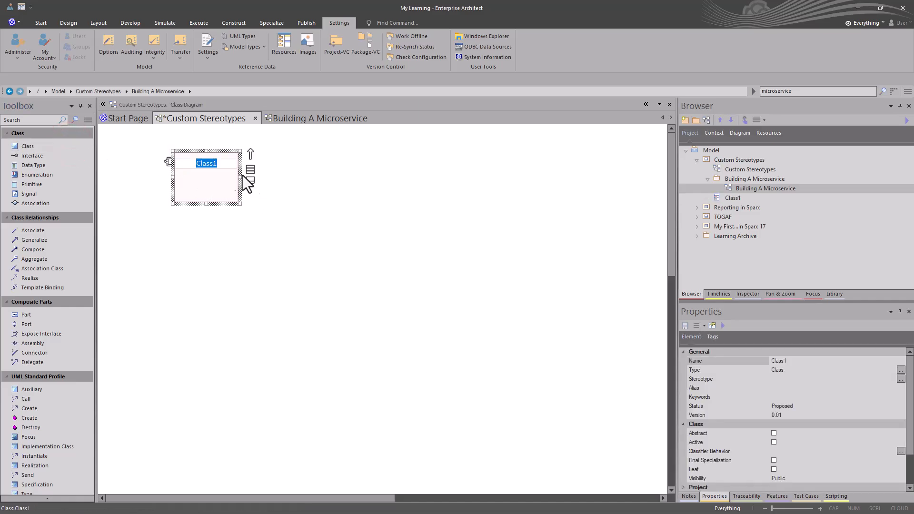
{"action": "left_click", "coordinate": [209, 226]}
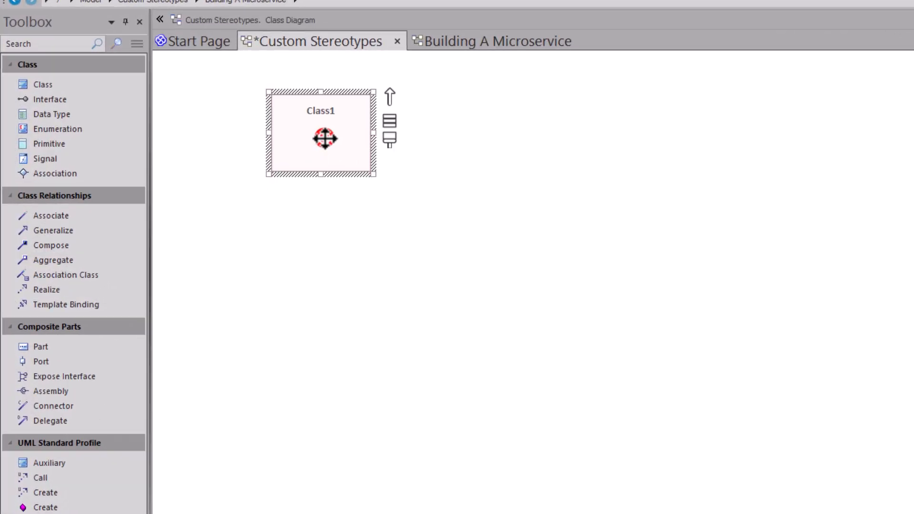
Assign the boundary stereotype to Class1 through its properties, keeping the Everything perspective.
{"action": "double_click", "coordinate": [325, 139]}
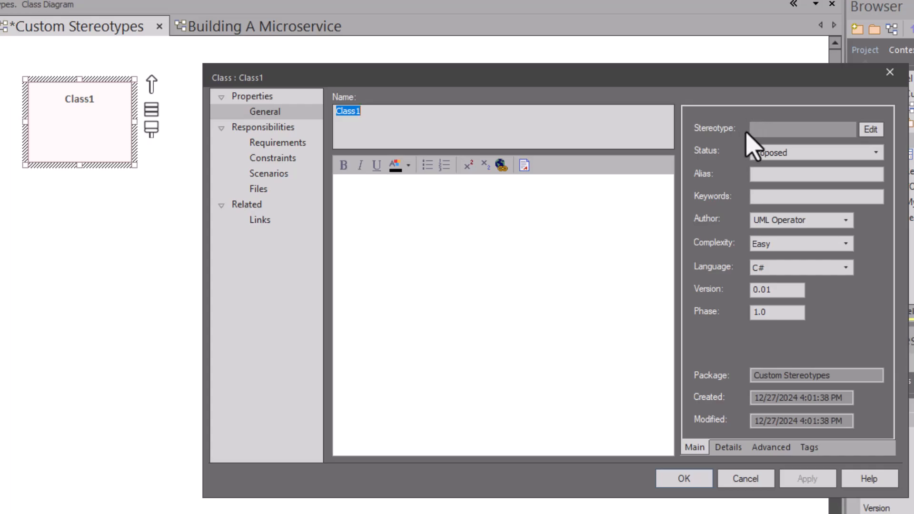
{"action": "left_click", "coordinate": [871, 130]}
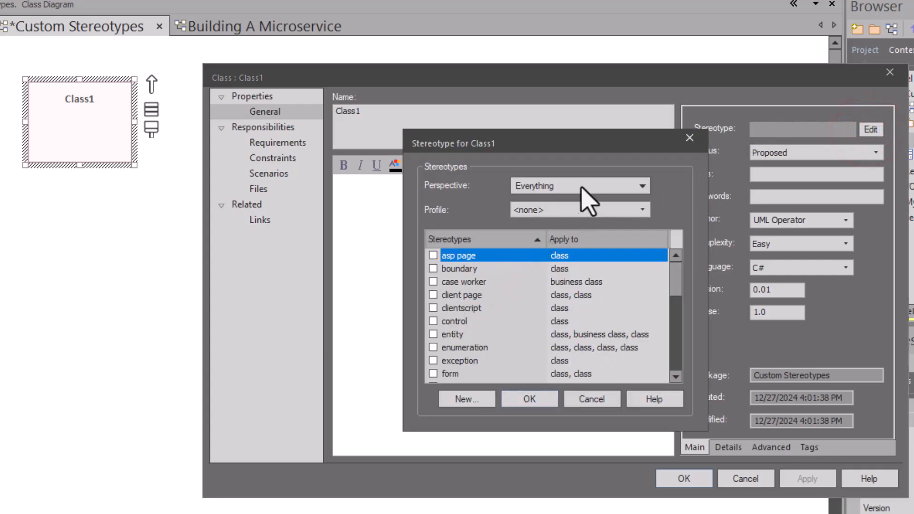
{"action": "left_click", "coordinate": [592, 189]}
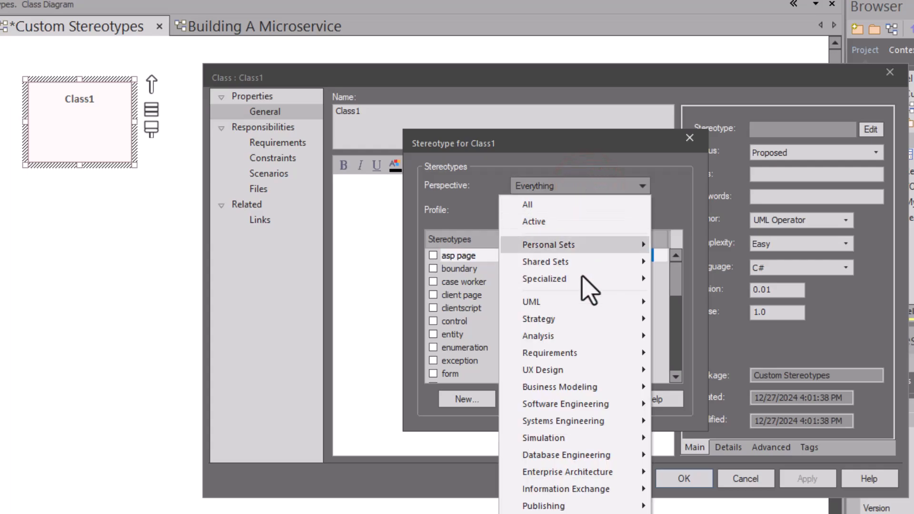
{"action": "left_click", "coordinate": [601, 188]}
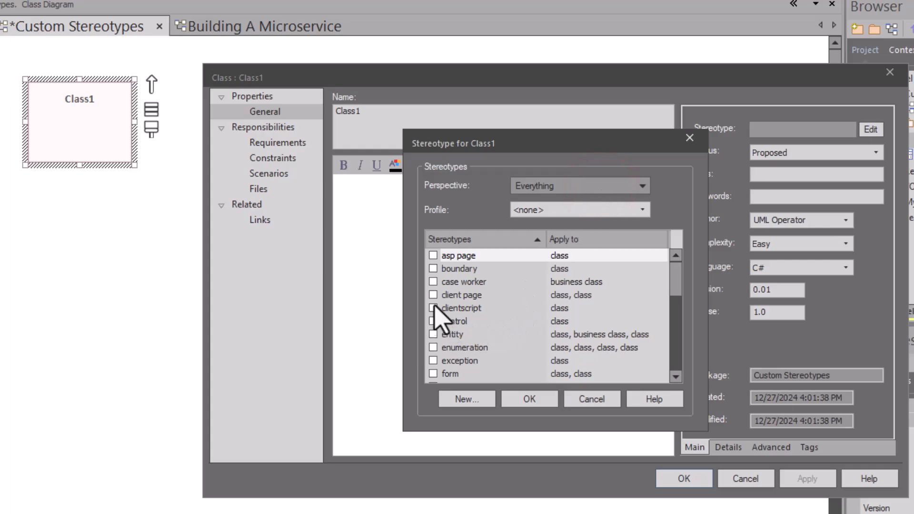
{"action": "left_click", "coordinate": [432, 269]}
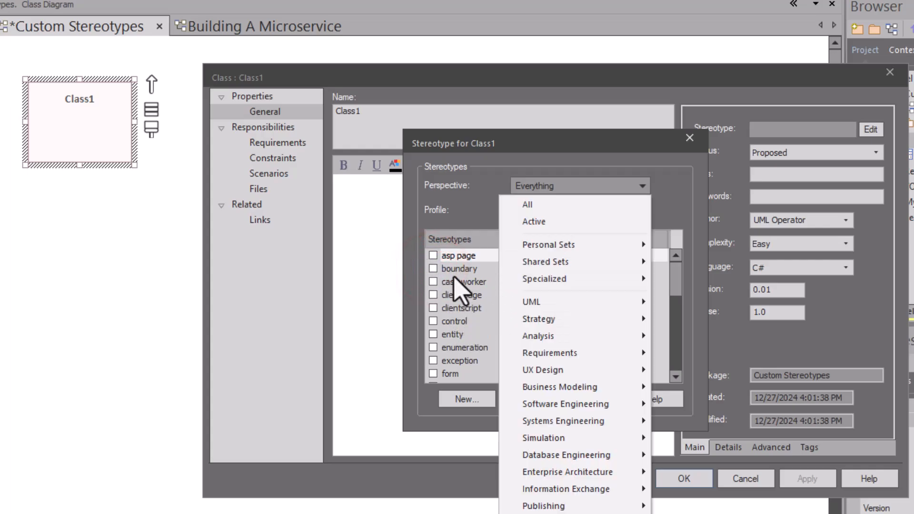
{"action": "left_click", "coordinate": [435, 270]}
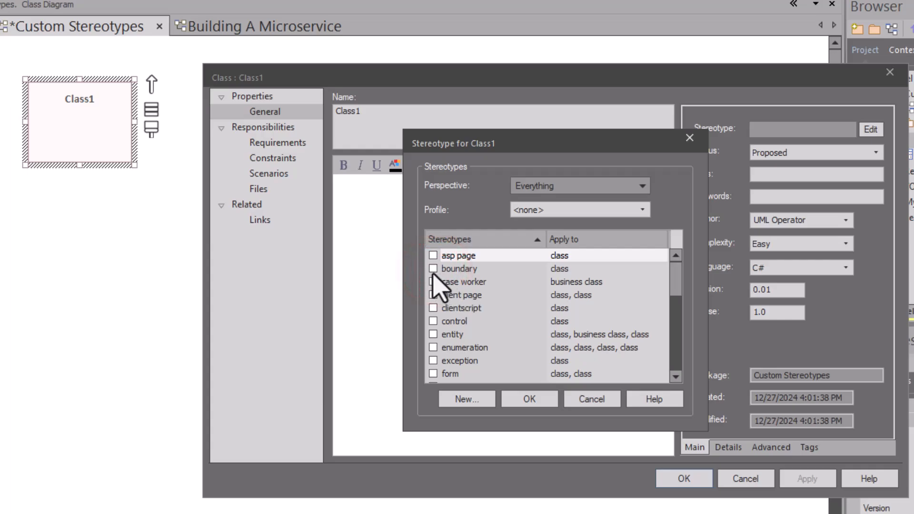
{"action": "left_click", "coordinate": [433, 268]}
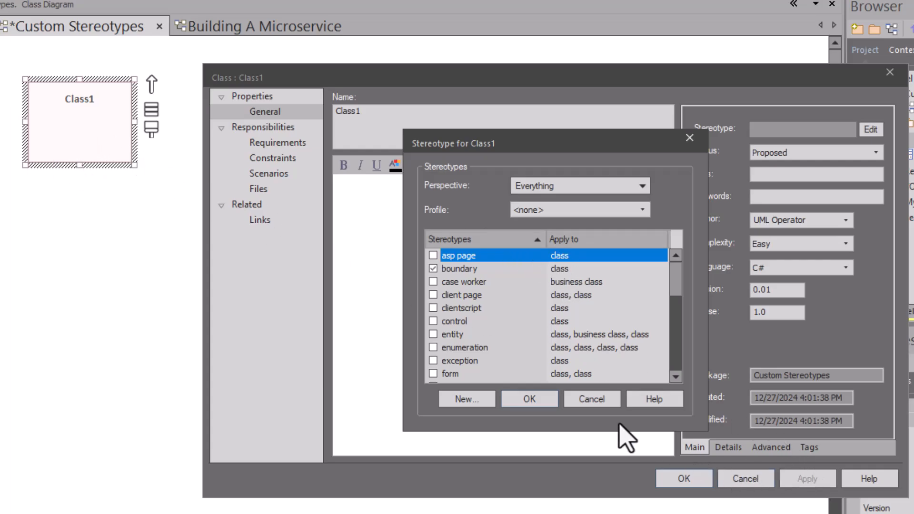
{"action": "left_click", "coordinate": [529, 396]}
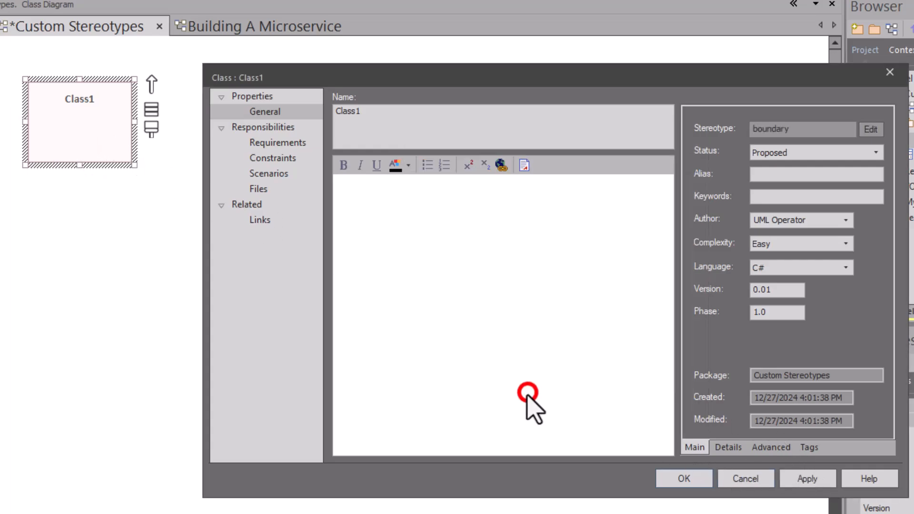
{"action": "left_click", "coordinate": [670, 479]}
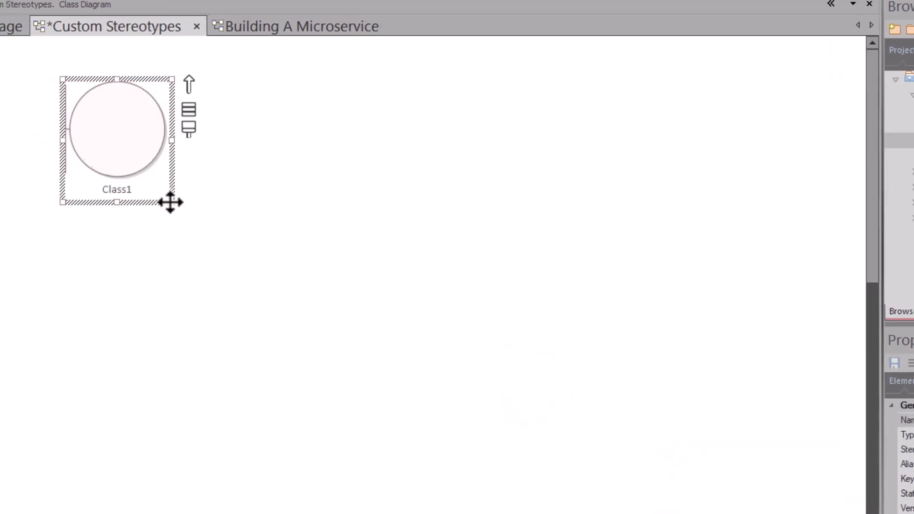
Move the boundary-stereotyped Class1 slightly and shrink its symbol on the diagram.
{"action": "left_click_drag", "start_coordinate": [106, 166], "coordinate": [120, 179]}
{"action": "left_click", "coordinate": [248, 249]}
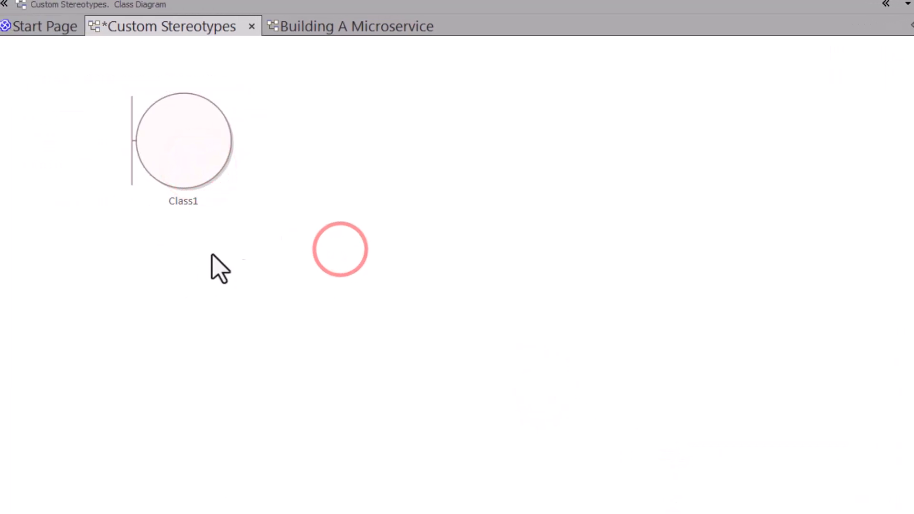
{"action": "left_click", "coordinate": [206, 173]}
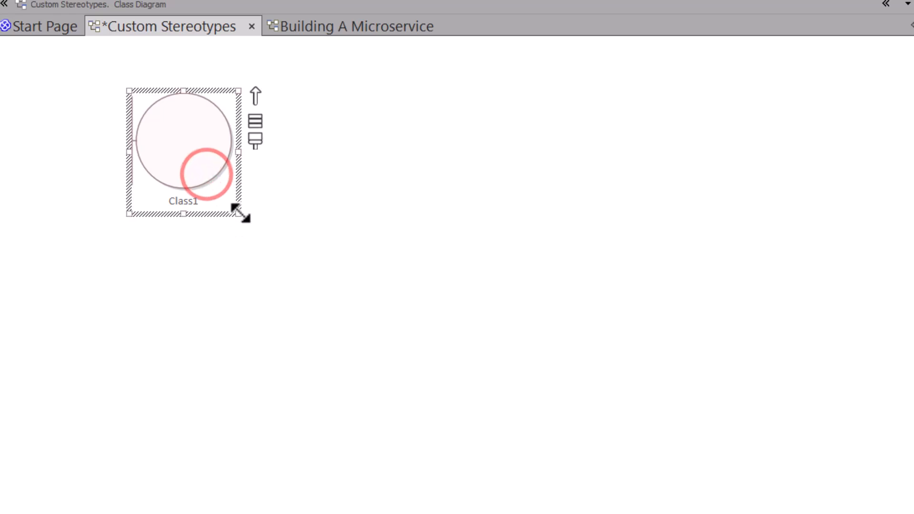
{"action": "left_click_drag", "start_coordinate": [239, 214], "coordinate": [203, 159]}
{"action": "left_click", "coordinate": [364, 227]}
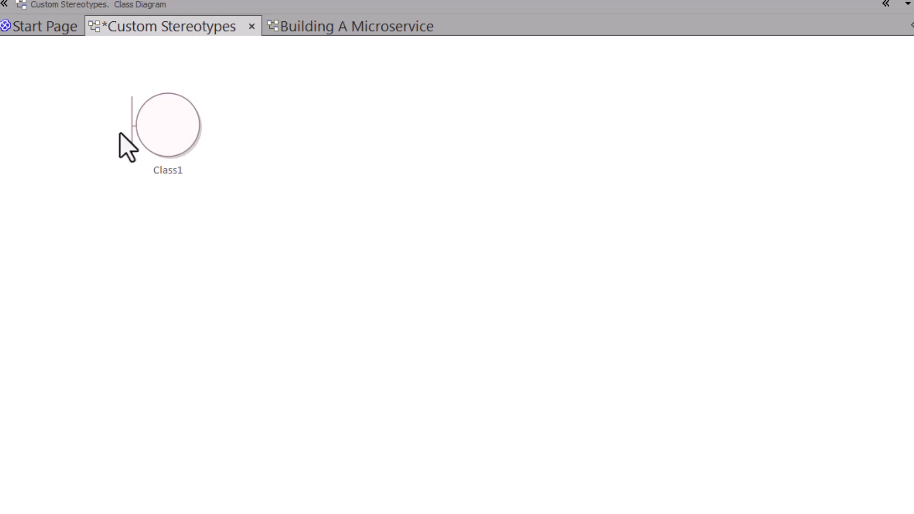
Switch the toolbox to the Analysis set, add a Control element beside Class1, and check the stereotype in its properties.
{"action": "left_click", "coordinate": [140, 197]}
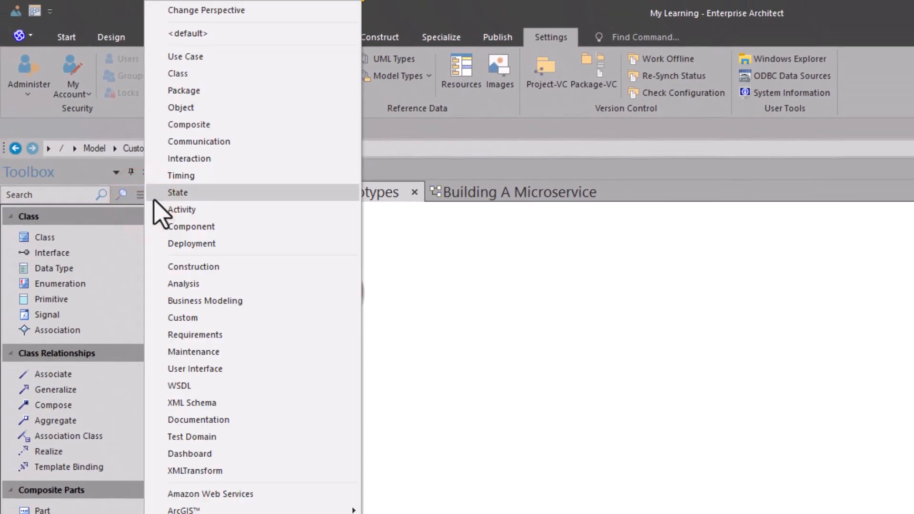
{"action": "left_click", "coordinate": [193, 284]}
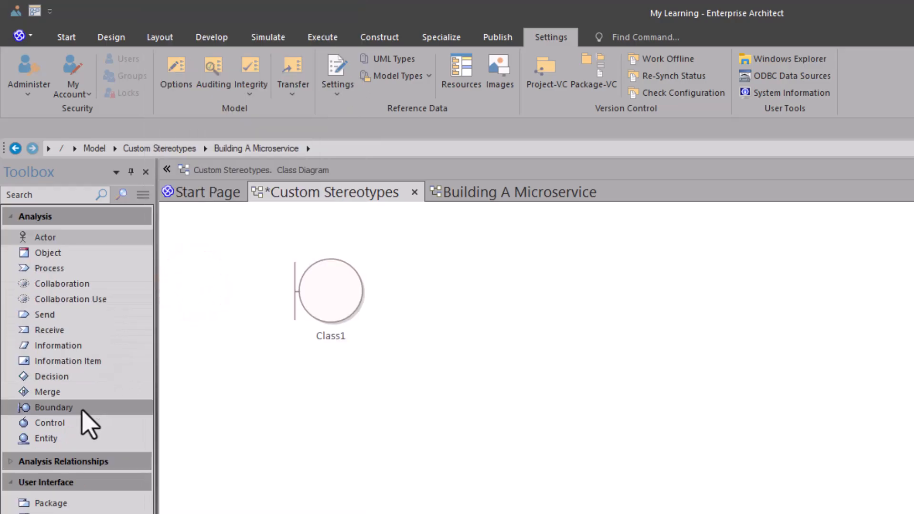
{"action": "left_click_drag", "start_coordinate": [71, 423], "coordinate": [426, 293]}
{"action": "left_click", "coordinate": [423, 402]}
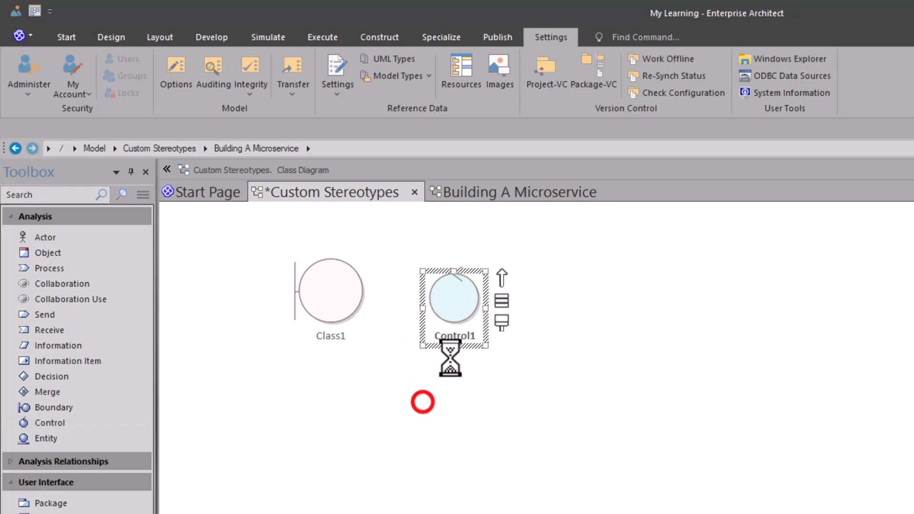
{"action": "double_click", "coordinate": [454, 299]}
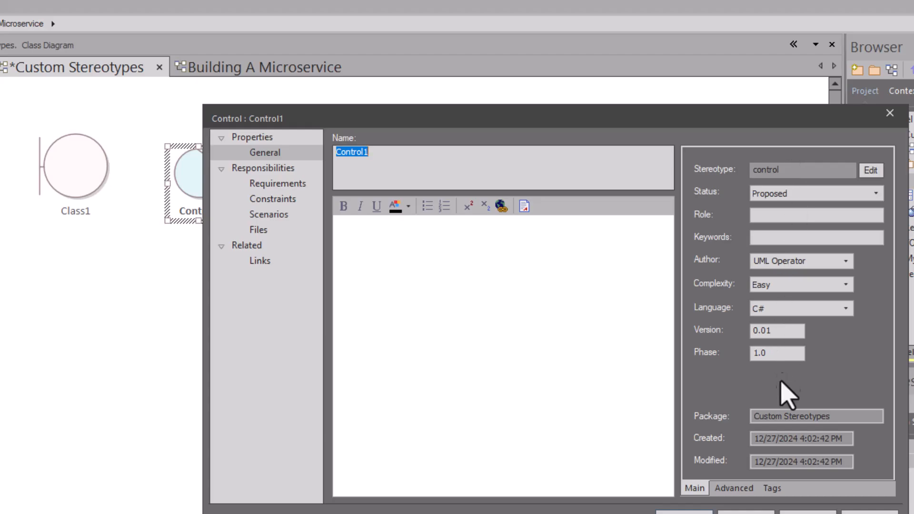
{"action": "left_click", "coordinate": [735, 513]}
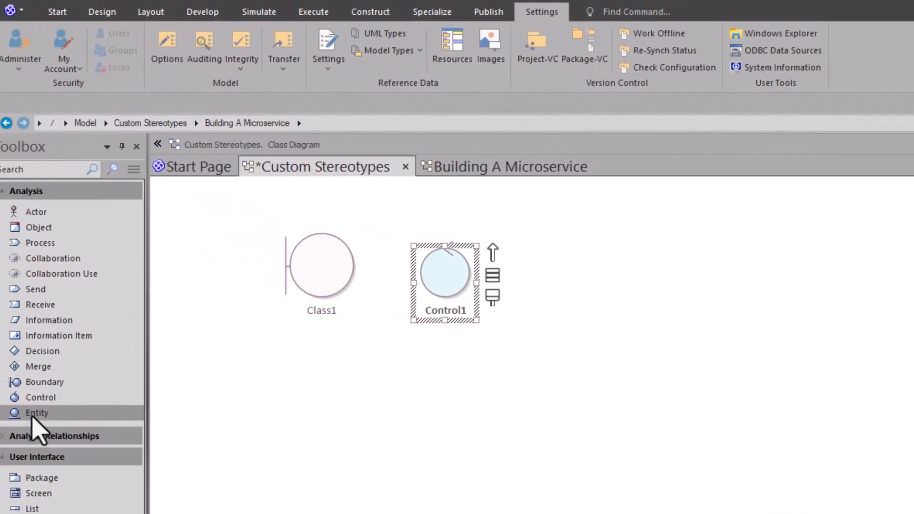
Add an Entity element beyond Control1 and line up the Entity element and Class1 with it in one row.
{"action": "left_click", "coordinate": [42, 418]}
{"action": "left_click", "coordinate": [589, 263]}
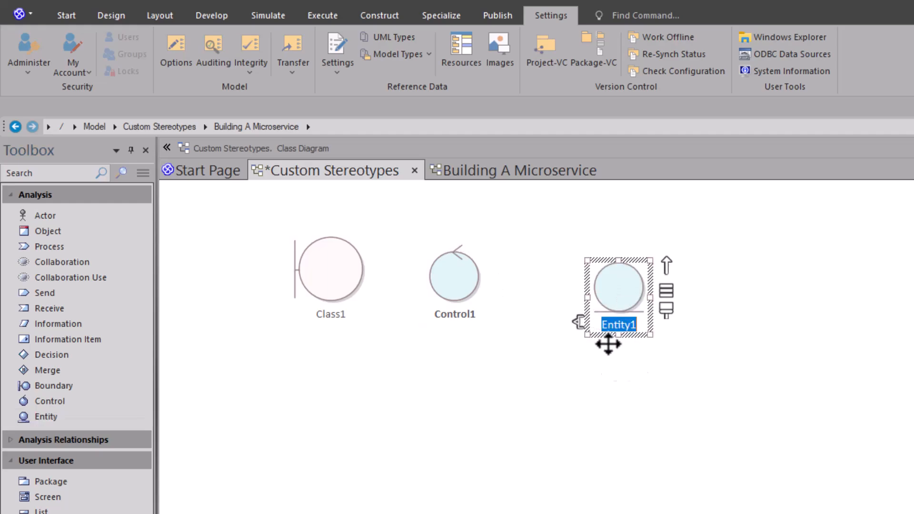
{"action": "left_click", "coordinate": [614, 376]}
{"action": "mouse_move", "coordinate": [621, 304]}
{"action": "left_mouse_down"}
{"action": "mouse_move", "coordinate": [577, 296]}
{"action": "mouse_move", "coordinate": [604, 304]}
{"action": "mouse_move", "coordinate": [612, 292]}
{"action": "left_mouse_up"}
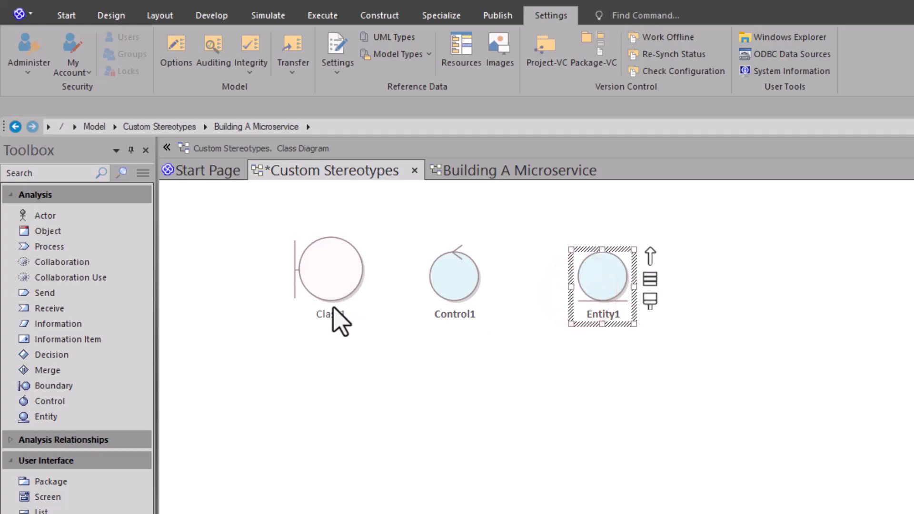
{"action": "left_click_drag", "start_coordinate": [334, 281], "coordinate": [321, 287]}
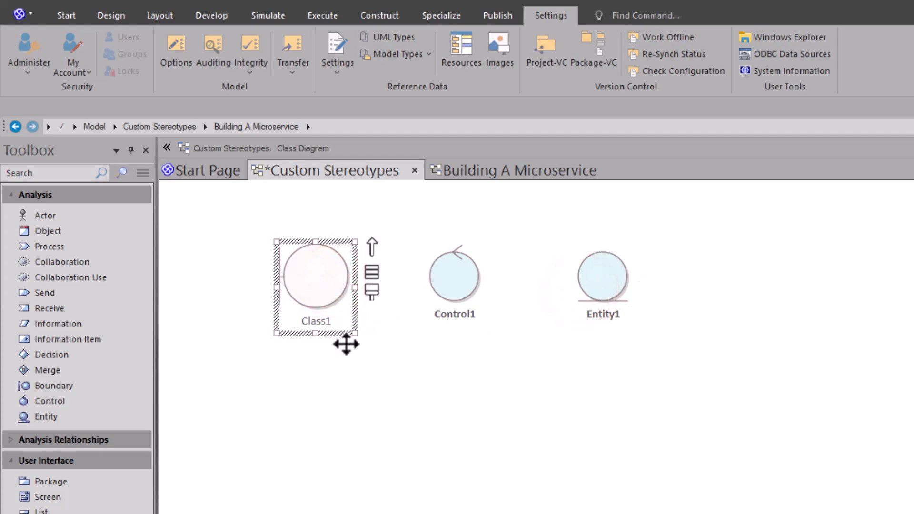
{"action": "left_click", "coordinate": [380, 376]}
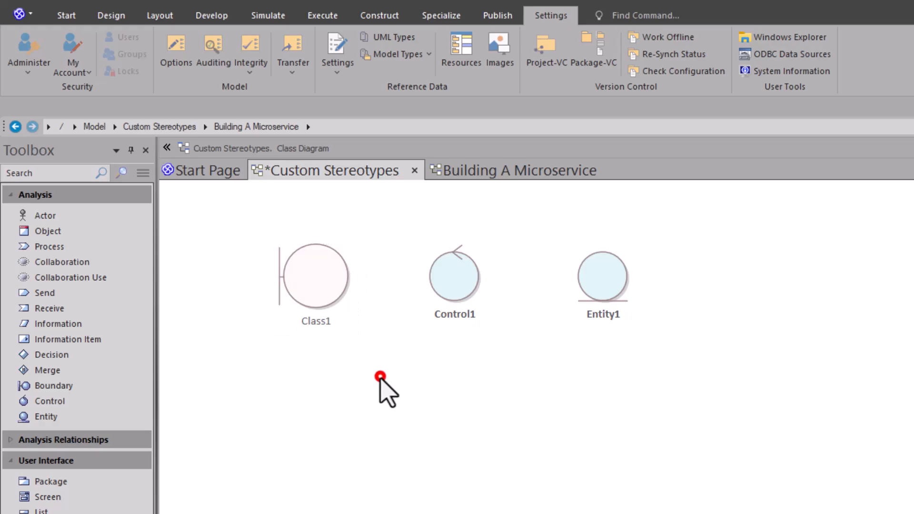
{"action": "left_click", "coordinate": [317, 279]}
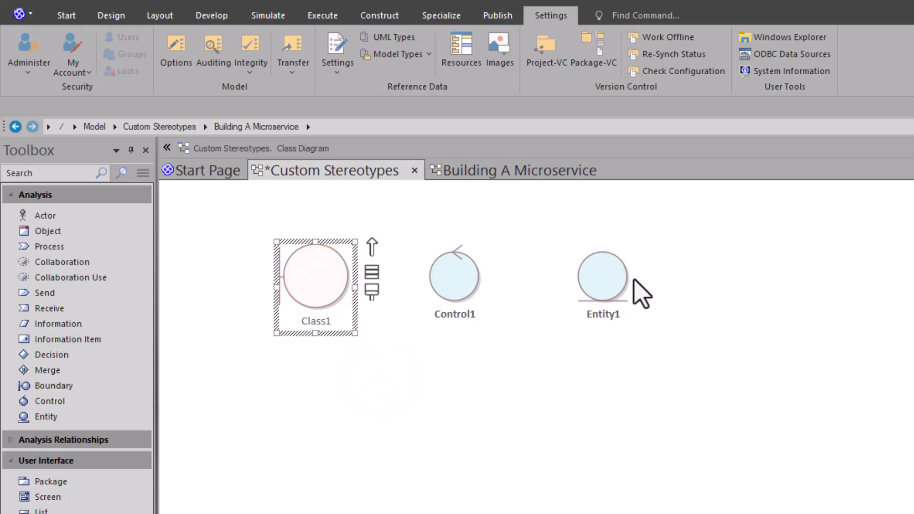
{"action": "left_click", "coordinate": [596, 280]}
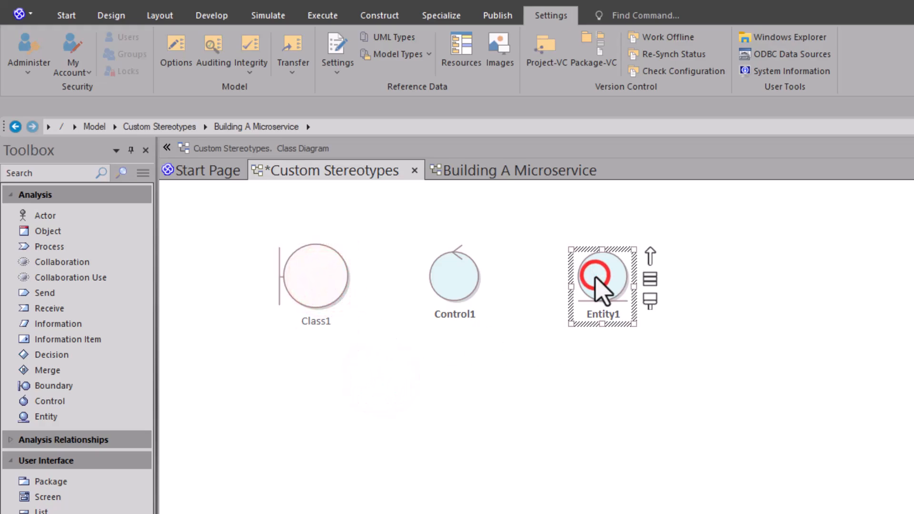
{"action": "left_click", "coordinate": [437, 285]}
{"action": "left_click", "coordinate": [458, 345]}
Remove the control stereotype from Control1 through its properties and apply the change.
{"action": "left_click", "coordinate": [454, 281]}
{"action": "double_click", "coordinate": [454, 282]}
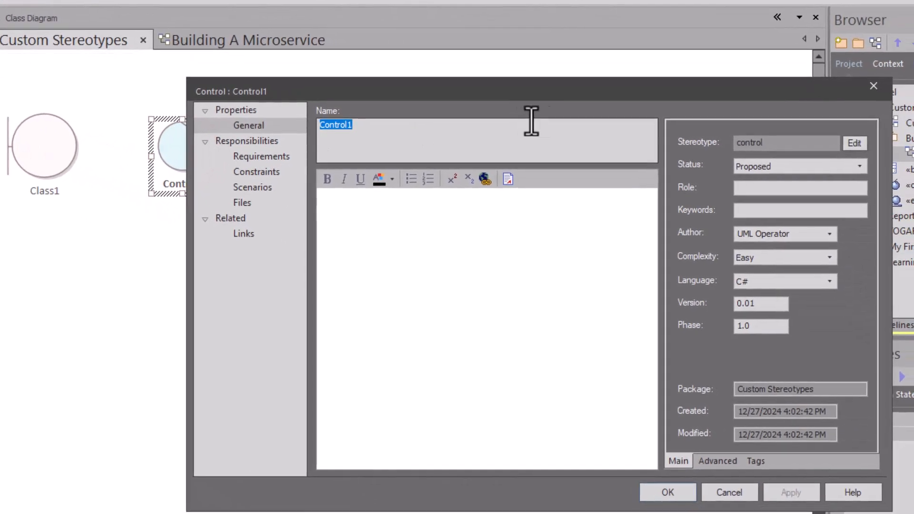
{"action": "left_click", "coordinate": [855, 143]}
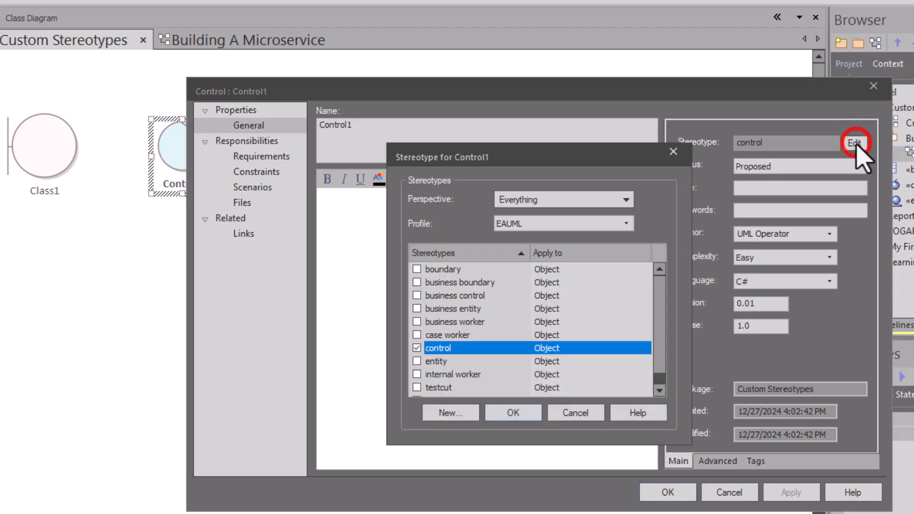
{"action": "left_click", "coordinate": [417, 349]}
{"action": "left_click", "coordinate": [501, 413]}
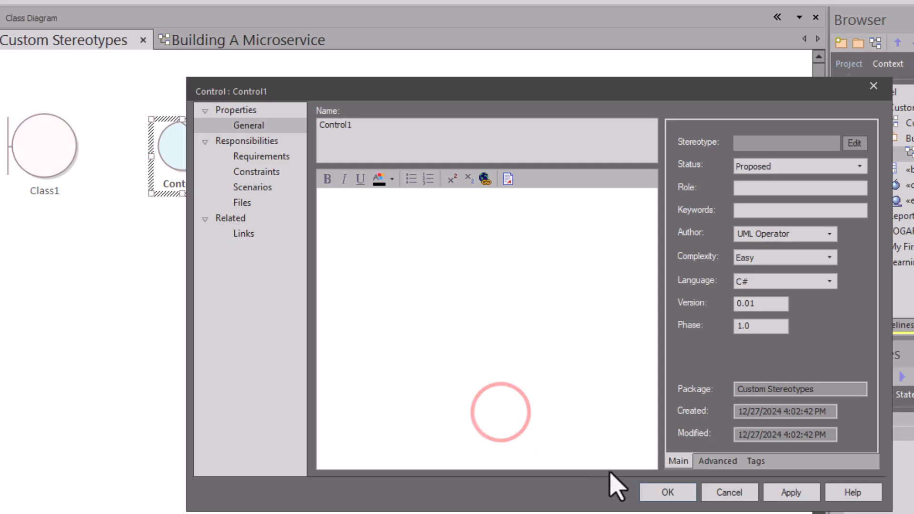
{"action": "left_click", "coordinate": [668, 493]}
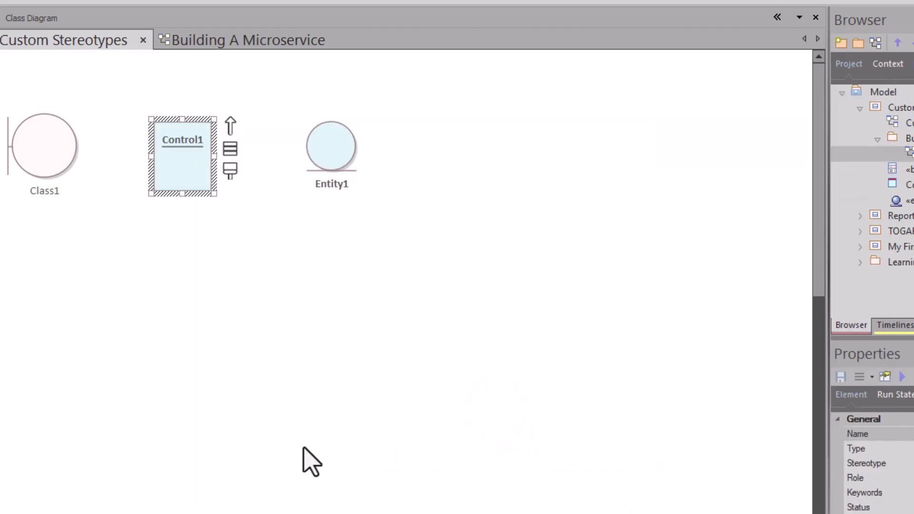
{"action": "left_click", "coordinate": [301, 446]}
Place Control1 as a wider box below the row of elements and check its stereotype in its properties.
{"action": "left_click_drag", "start_coordinate": [180, 157], "coordinate": [238, 367]}
{"action": "double_click", "coordinate": [185, 322]}
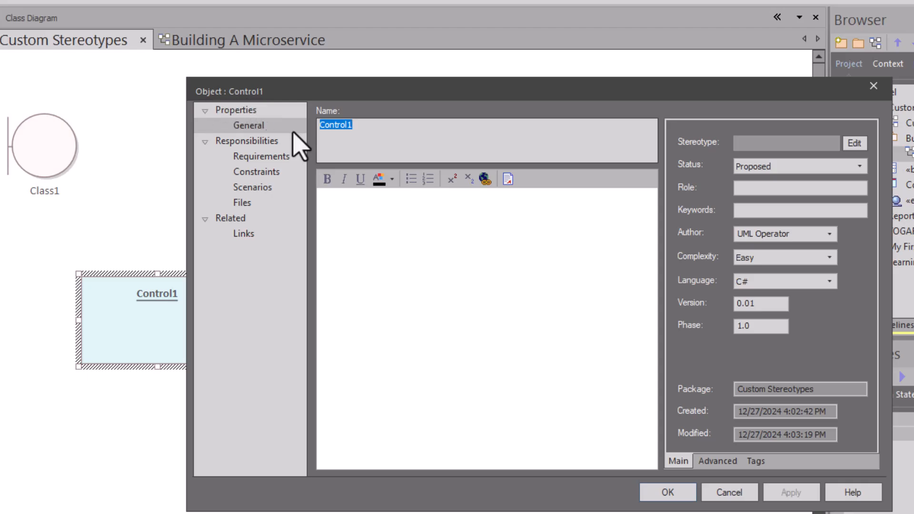
{"action": "left_click", "coordinate": [668, 492]}
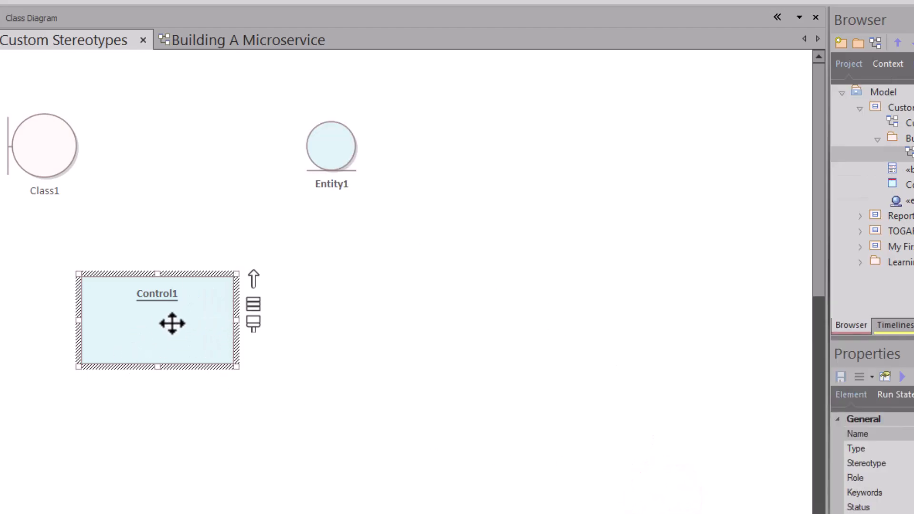
{"action": "left_click", "coordinate": [47, 173]}
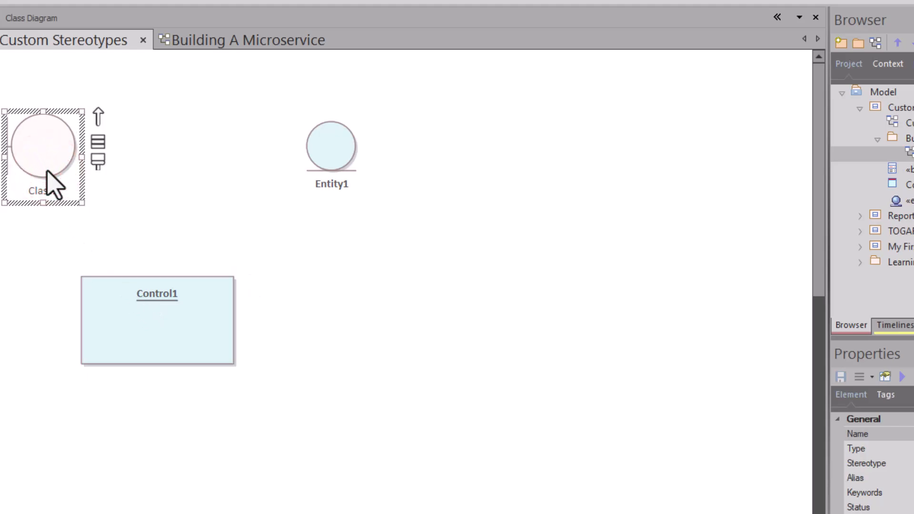
{"action": "left_click", "coordinate": [132, 231]}
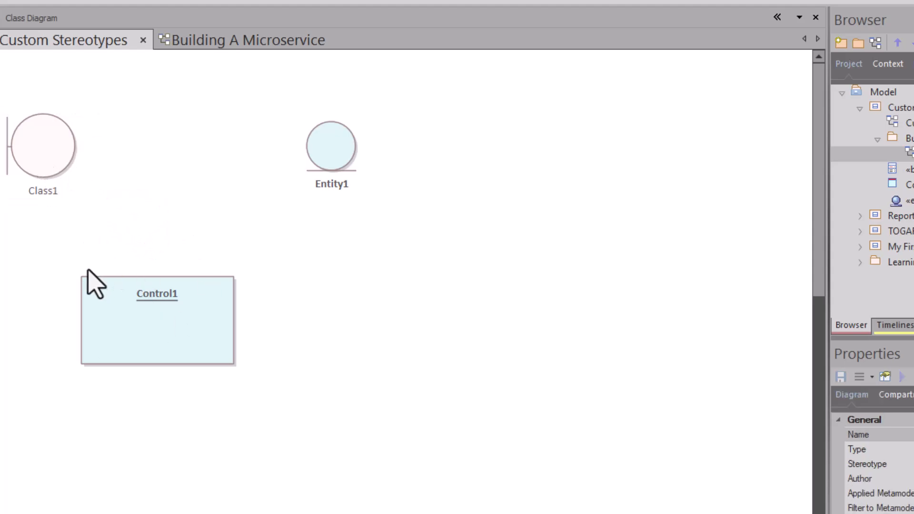
Move Control1 slightly and assign it the entity stereotype, keeping the Everything perspective and no profile.
{"action": "mouse_move", "coordinate": [148, 310]}
{"action": "left_mouse_down"}
{"action": "mouse_move", "coordinate": [174, 265]}
{"action": "mouse_move", "coordinate": [171, 292]}
{"action": "left_mouse_up"}
{"action": "double_click", "coordinate": [175, 297]}
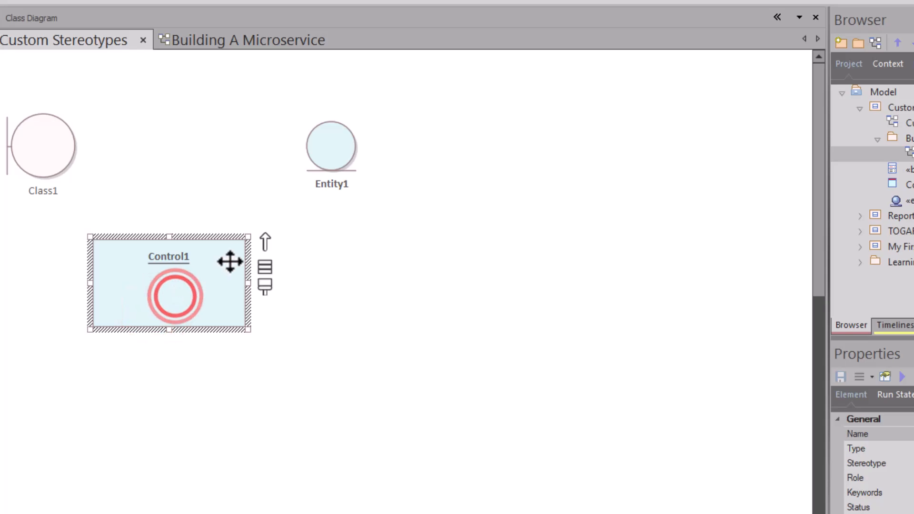
{"action": "left_click", "coordinate": [855, 144]}
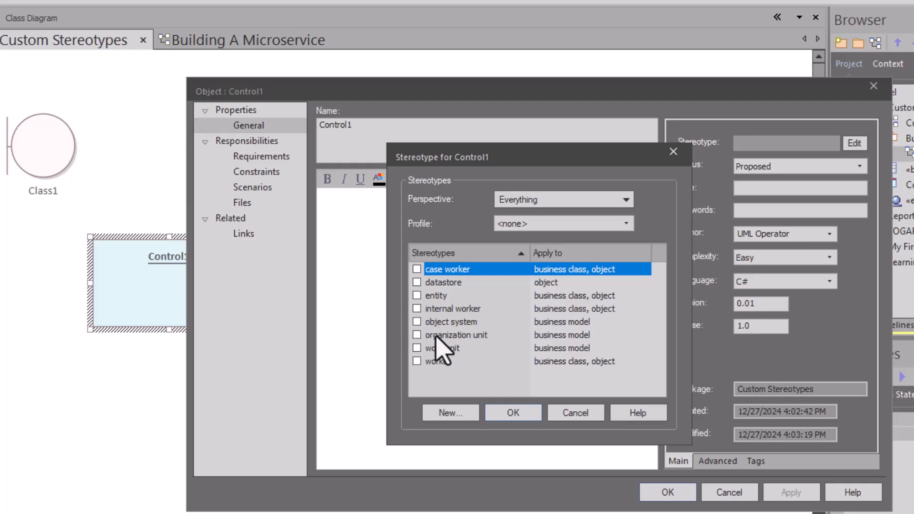
{"action": "left_click", "coordinate": [622, 200]}
{"action": "left_click", "coordinate": [624, 202]}
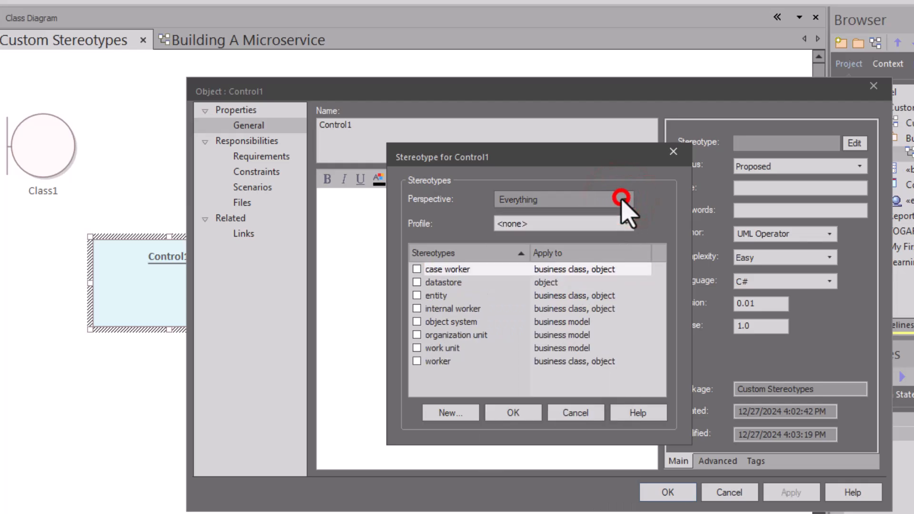
{"action": "left_click", "coordinate": [625, 204]}
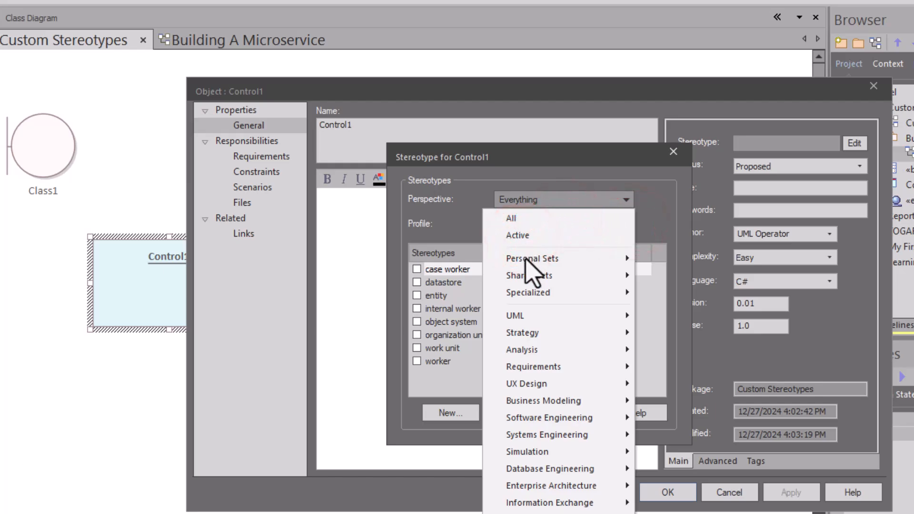
{"action": "left_click", "coordinate": [628, 201]}
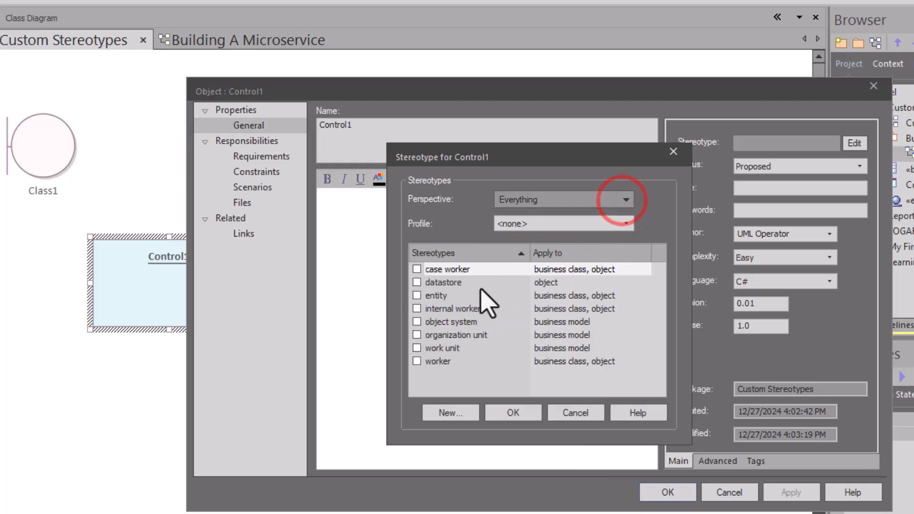
{"action": "left_click", "coordinate": [415, 295]}
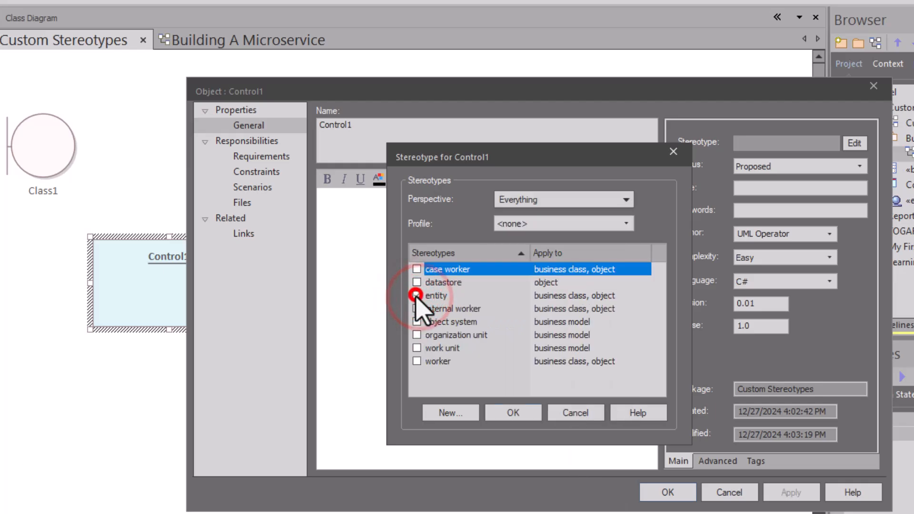
{"action": "left_click", "coordinate": [489, 412]}
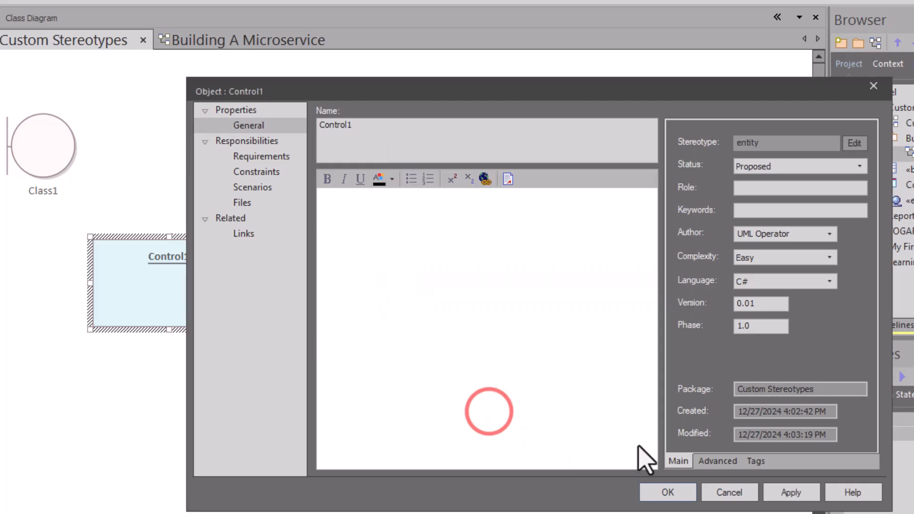
{"action": "left_click", "coordinate": [667, 493]}
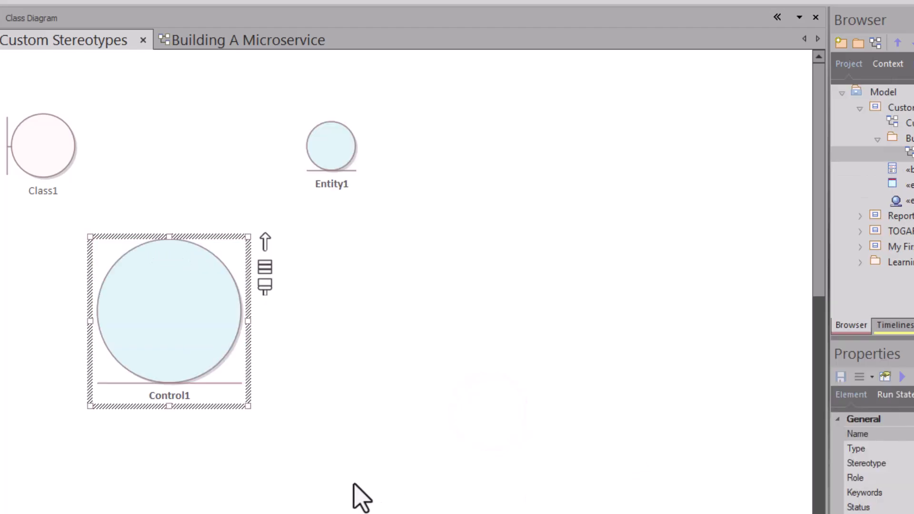
Give Control1 the same height and width as Entity1 and place it in the row between Class1 and Entity1.
{"action": "left_click", "coordinate": [337, 474]}
{"action": "left_click_drag", "start_coordinate": [91, 333], "coordinate": [222, 326]}
{"action": "left_click_drag", "start_coordinate": [238, 311], "coordinate": [391, 293]}
{"action": "left_click_drag", "start_coordinate": [430, 435], "coordinate": [311, 147]}
{"action": "right_click", "coordinate": [311, 146]}
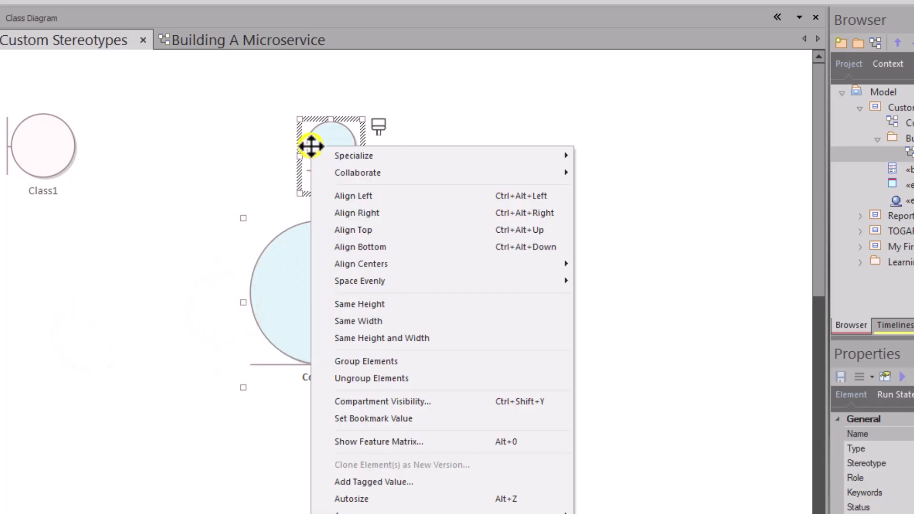
{"action": "left_click", "coordinate": [388, 338]}
{"action": "left_click_drag", "start_coordinate": [288, 248], "coordinate": [248, 139]}
{"action": "left_click", "coordinate": [291, 290]}
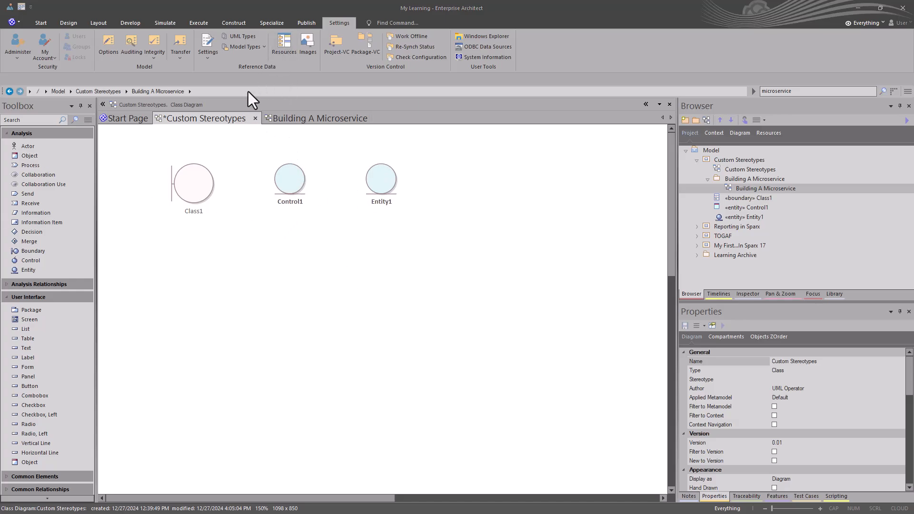
Browse the defined UML stereotypes and start a new one named microservice with the note Microservice.
{"action": "left_click", "coordinate": [243, 36]}
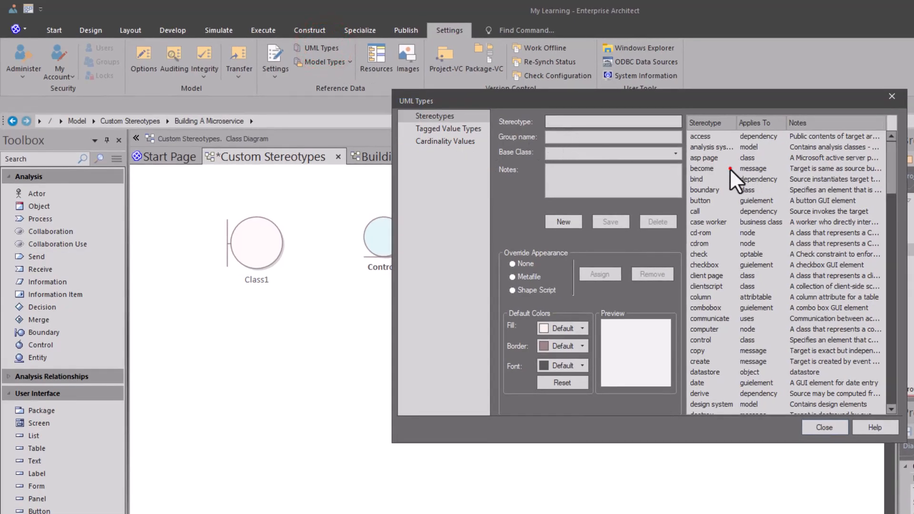
{"action": "left_click", "coordinate": [730, 168]}
{"action": "left_click", "coordinate": [726, 190]}
{"action": "left_click", "coordinate": [722, 222]}
{"action": "left_click", "coordinate": [733, 254]}
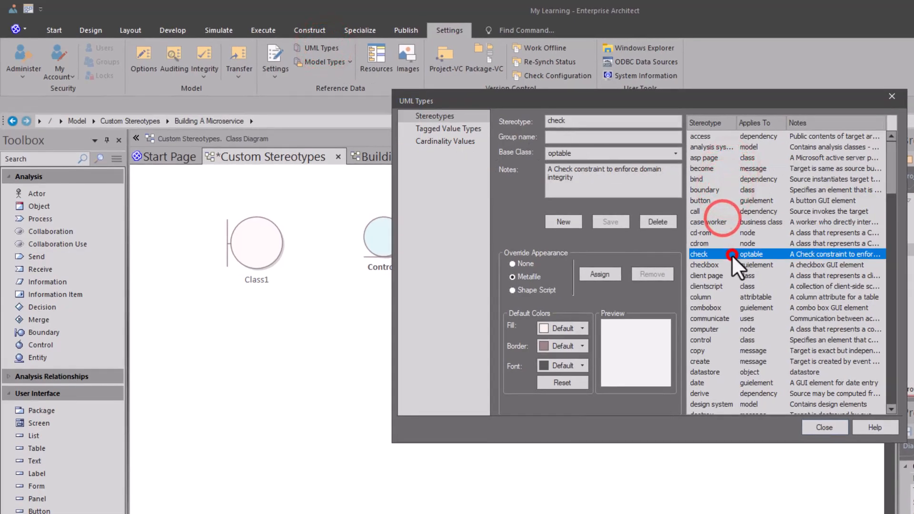
{"action": "left_click", "coordinate": [562, 222]}
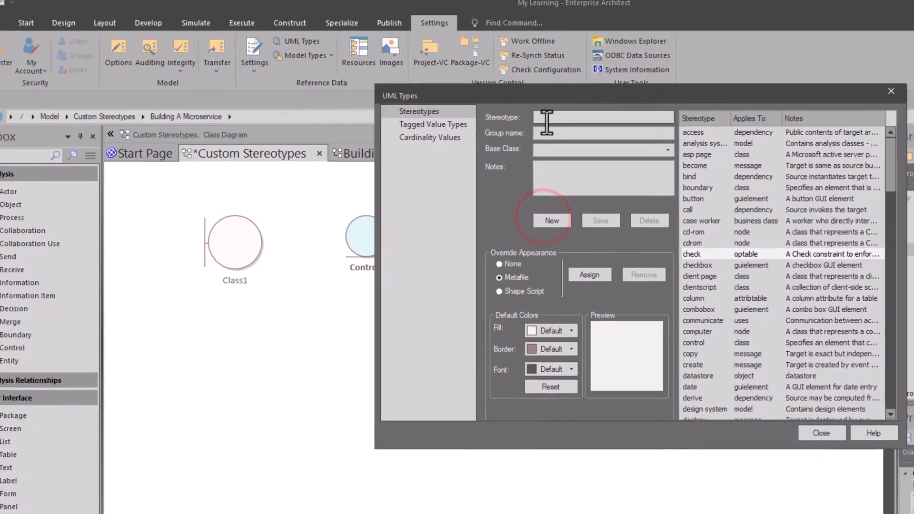
{"action": "left_click", "coordinate": [552, 119]}
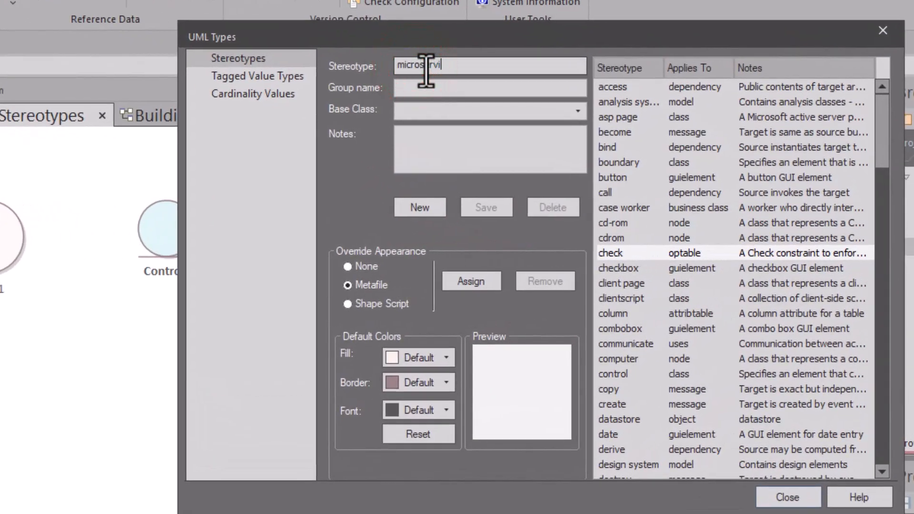
{"action": "left_click", "coordinate": [435, 148]}
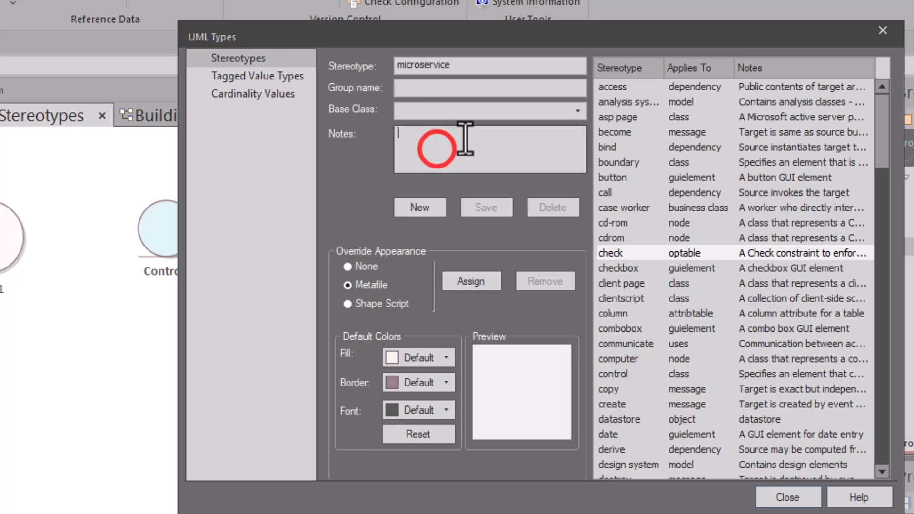
{"action": "type", "text": "Microservice"}
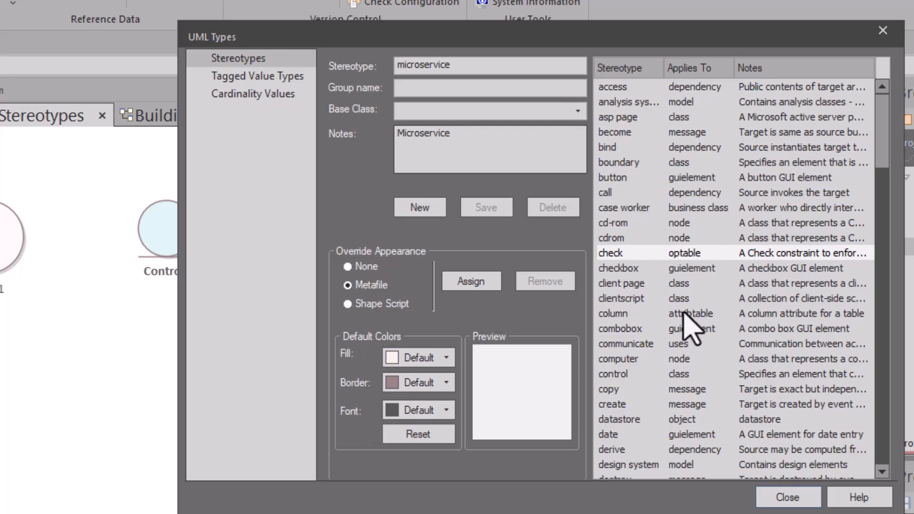
Look through the existing stereotypes and the elements they apply to, and set the microservice stereotype's base class to class.
{"action": "scroll", "coordinate": [761, 376], "scroll_direction": "down", "scroll_amount": 11}
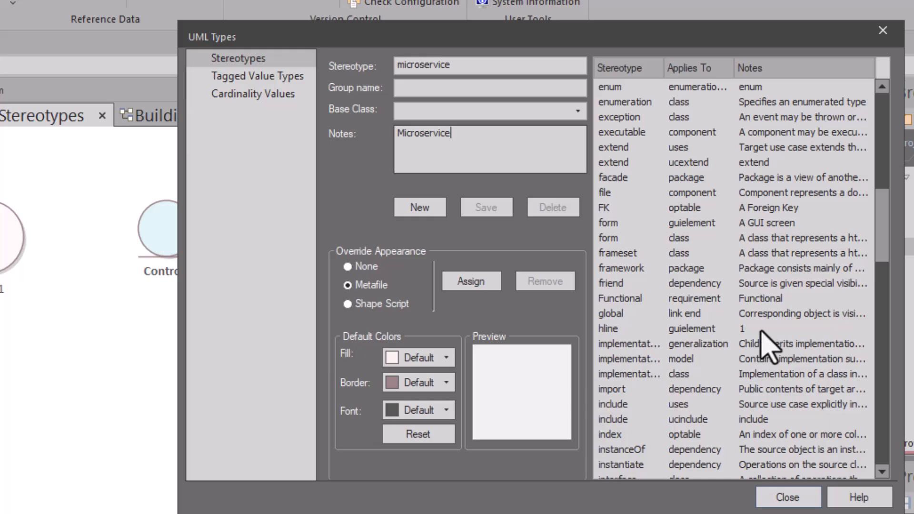
{"action": "scroll", "coordinate": [762, 333], "scroll_direction": "down", "scroll_amount": 8}
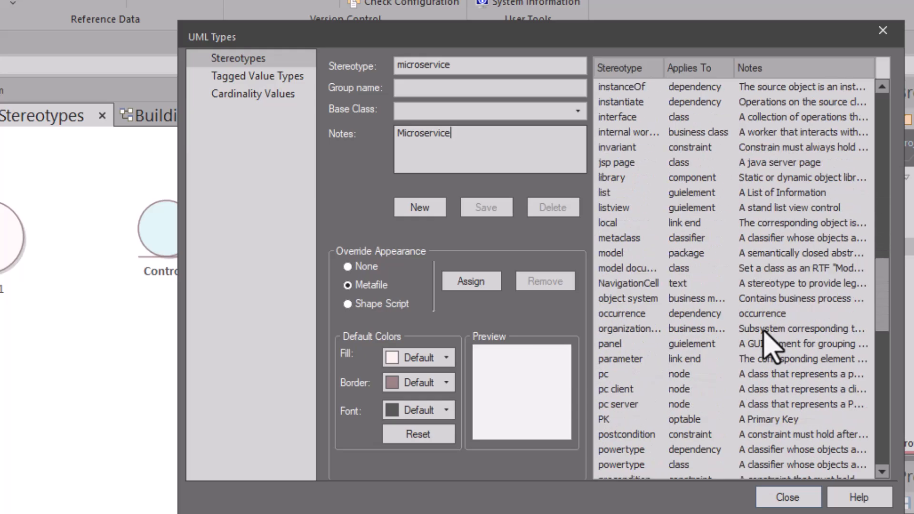
{"action": "scroll", "coordinate": [767, 344], "scroll_direction": "down", "scroll_amount": 6}
{"action": "scroll", "coordinate": [768, 345], "scroll_direction": "up", "scroll_amount": 5}
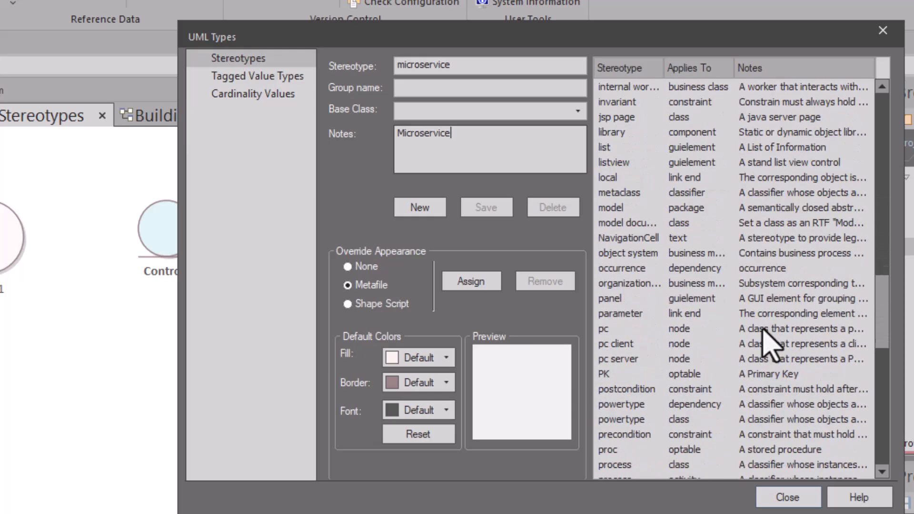
{"action": "scroll", "coordinate": [767, 344], "scroll_direction": "up", "scroll_amount": 3}
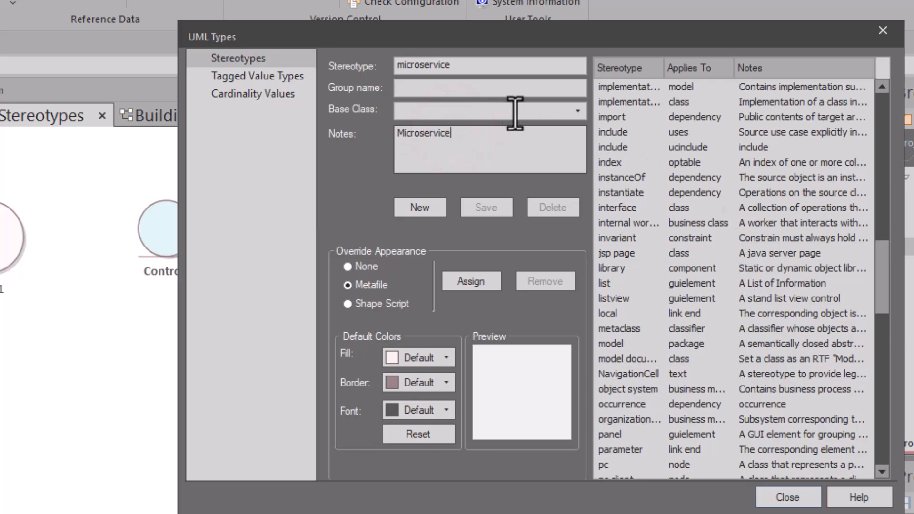
{"action": "left_click", "coordinate": [579, 111]}
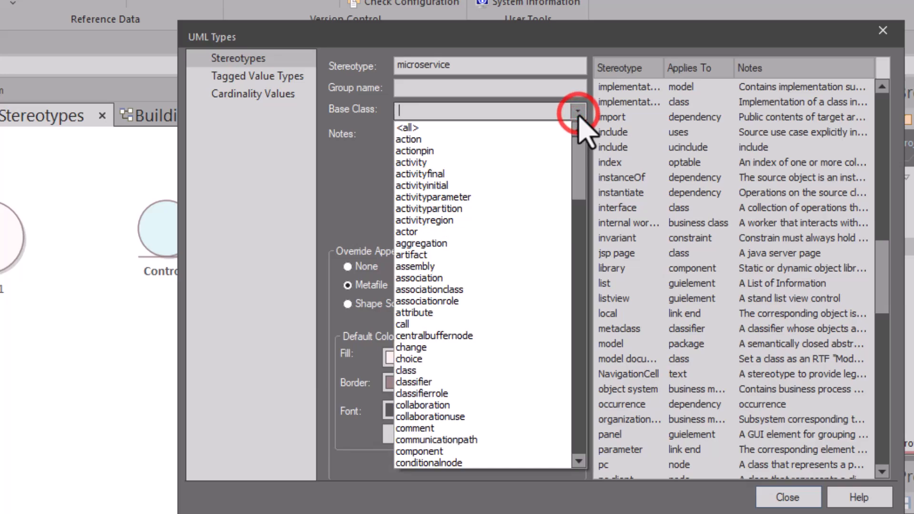
{"action": "left_click", "coordinate": [421, 370]}
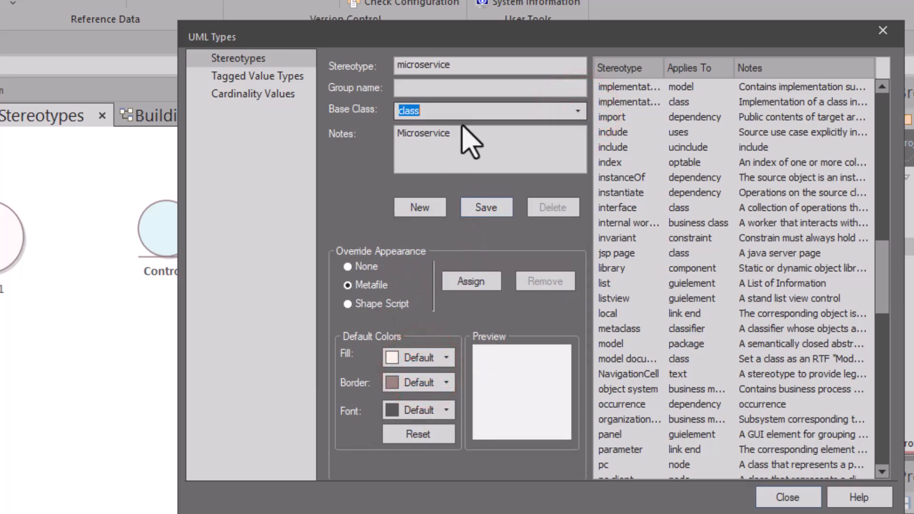
Leave the group name empty, add object as a second base class, and save the microservice stereotype.
{"action": "left_click", "coordinate": [449, 89]}
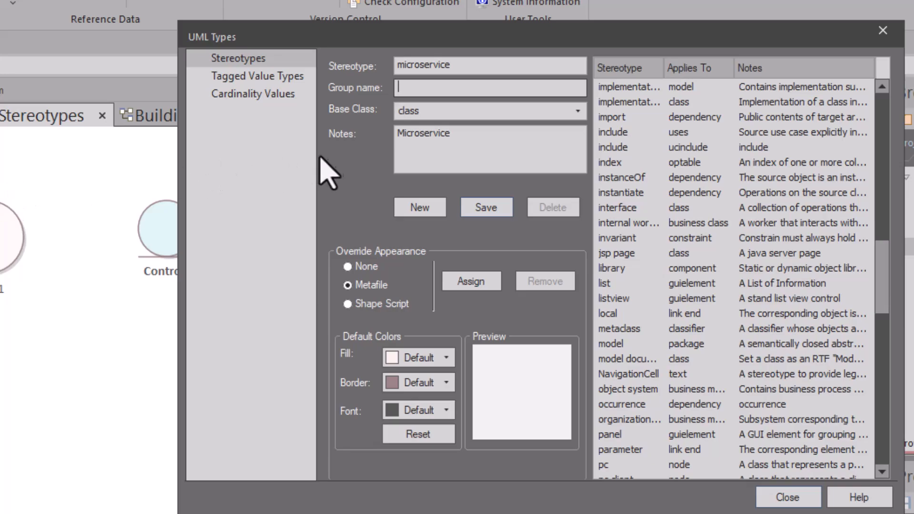
{"action": "left_click", "coordinate": [429, 113]}
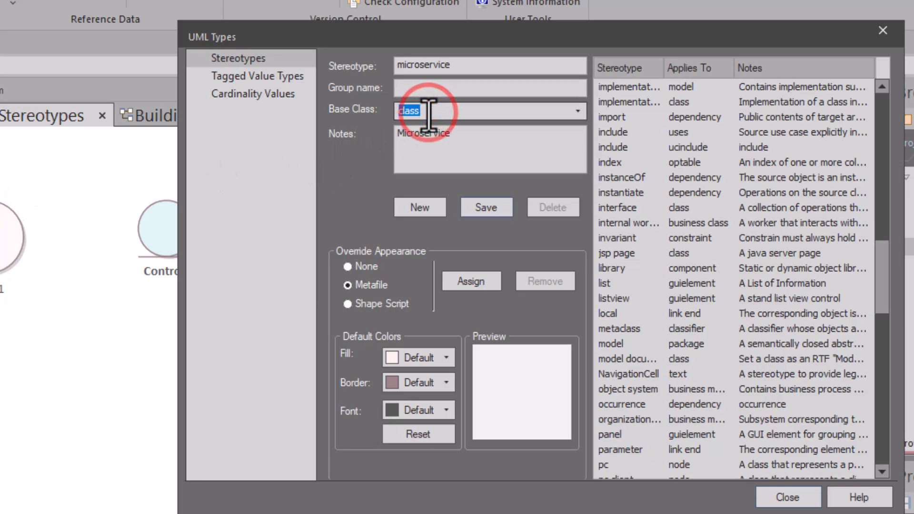
{"action": "left_click", "coordinate": [578, 111]}
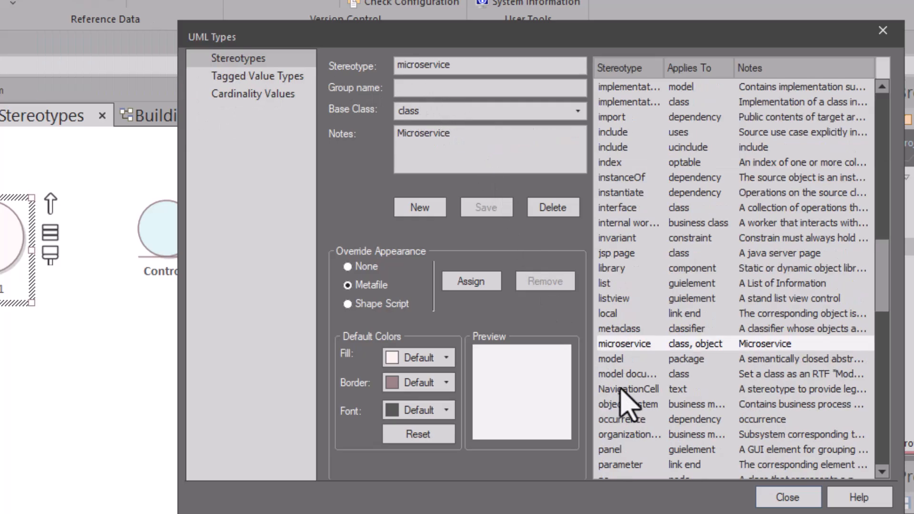
Close the UML types settings and open the properties of Class1 in the diagram.
{"action": "left_click", "coordinate": [786, 498]}
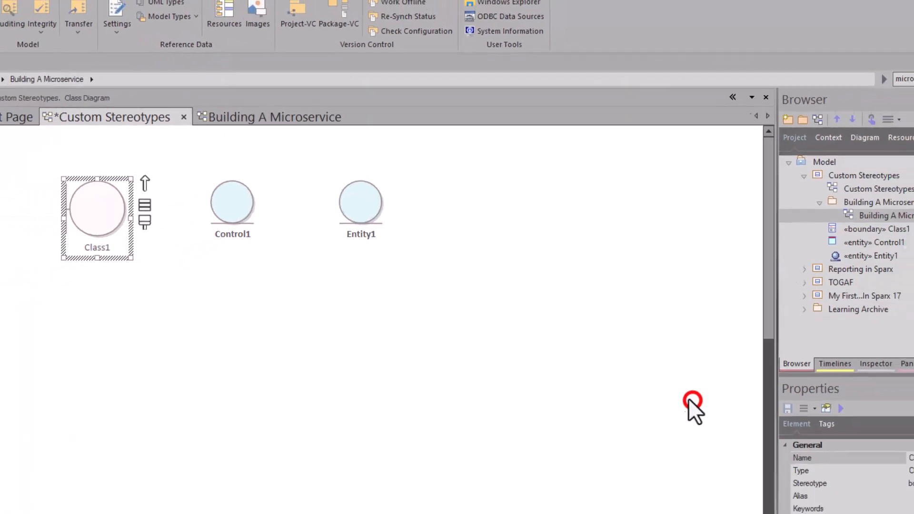
{"action": "left_click", "coordinate": [190, 186]}
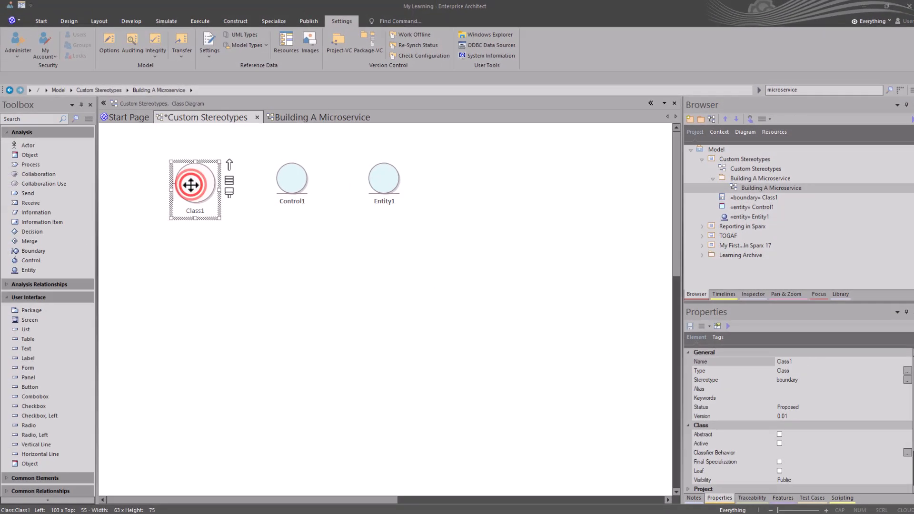
{"action": "double_click", "coordinate": [190, 184]}
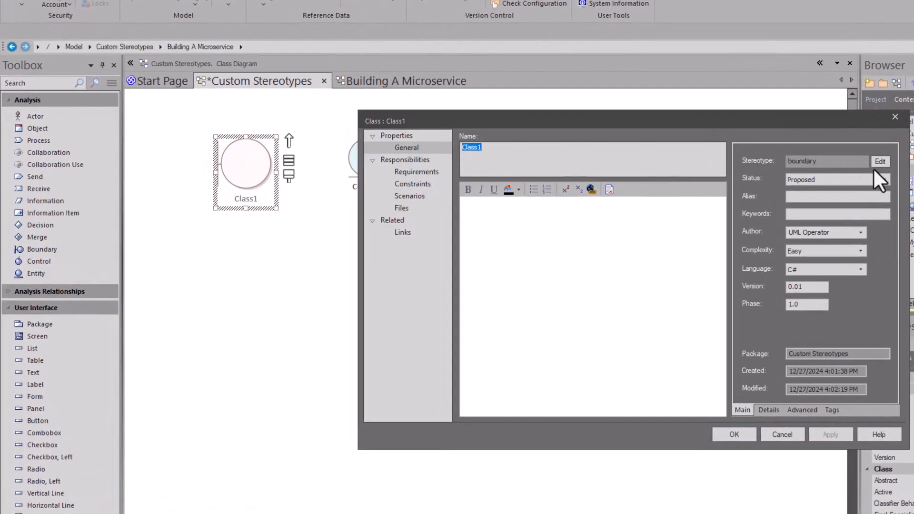
Try to assign the microservice stereotype to Class1 in addition to its boundary stereotype.
{"action": "left_click", "coordinate": [879, 162]}
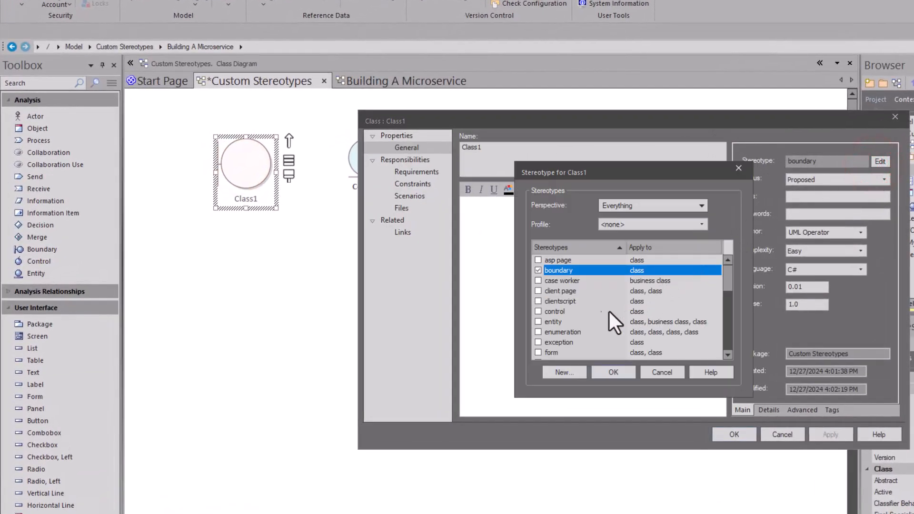
{"action": "scroll", "coordinate": [619, 323], "scroll_direction": "down", "scroll_amount": 5}
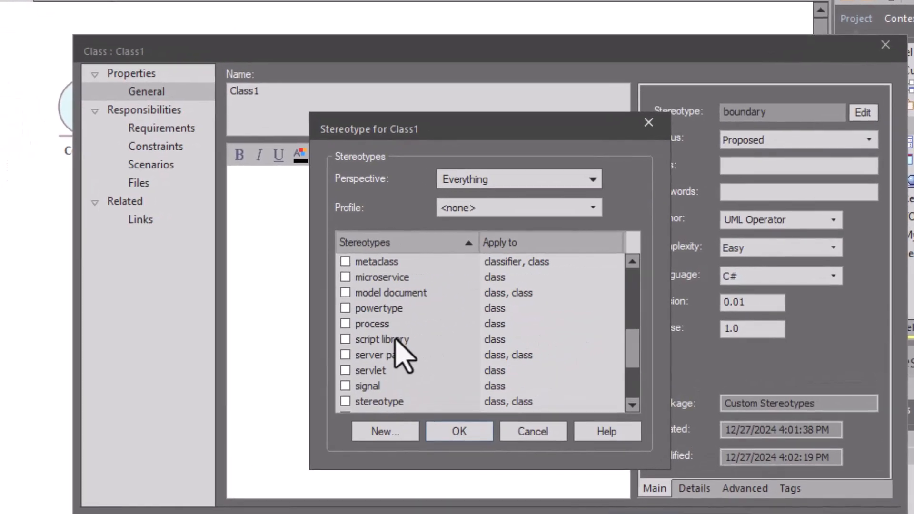
{"action": "left_click", "coordinate": [413, 277]}
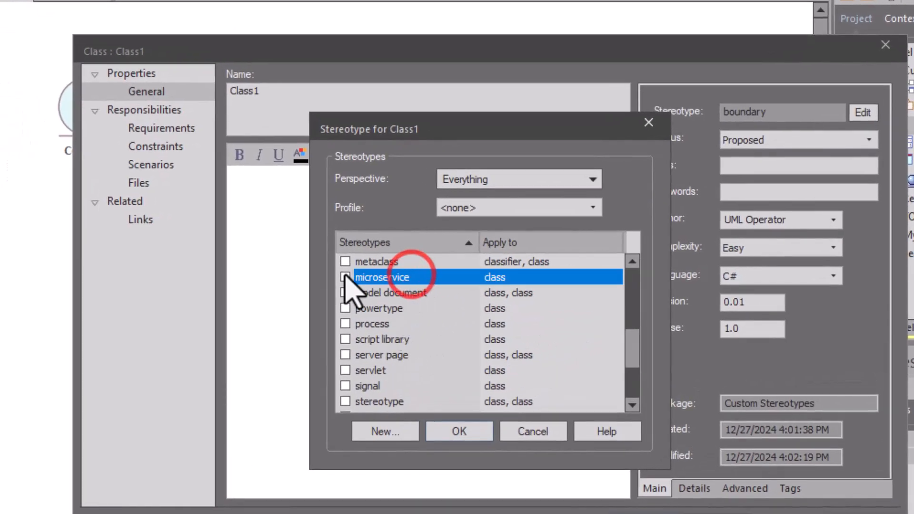
{"action": "left_click", "coordinate": [345, 277]}
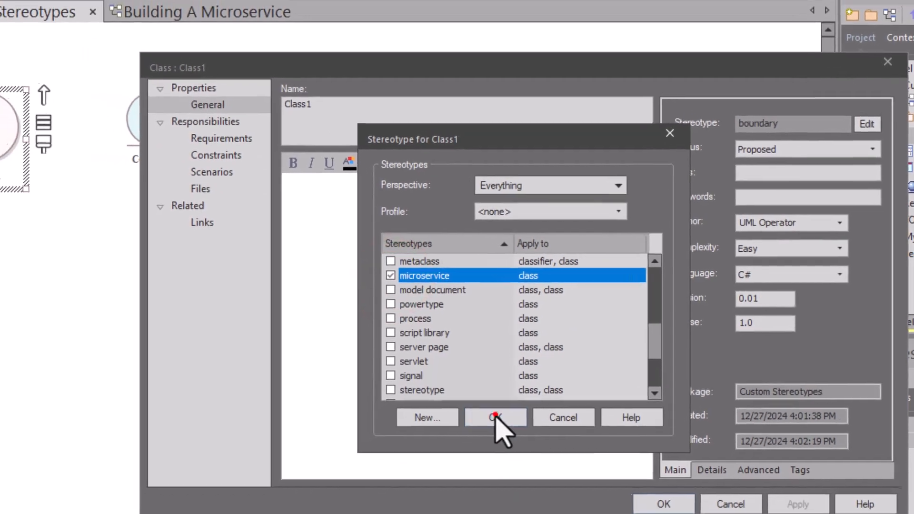
{"action": "left_click", "coordinate": [459, 431]}
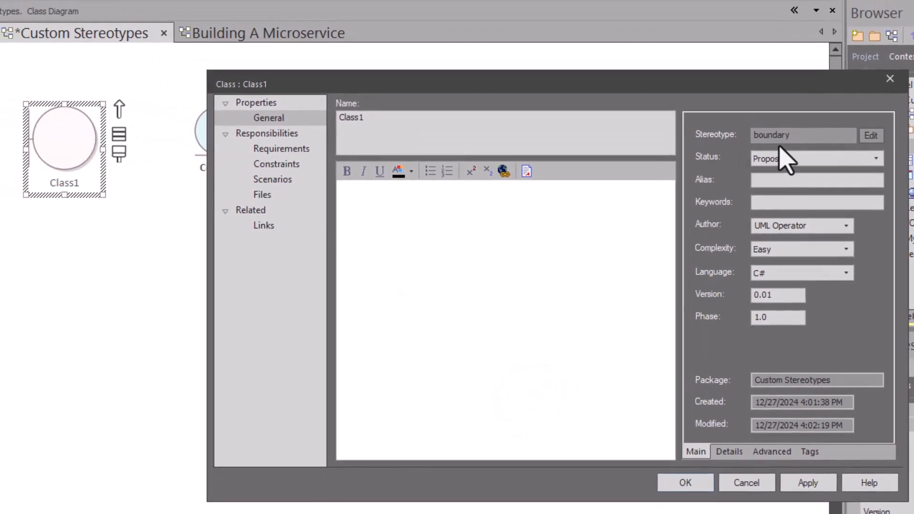
Replace Class1's boundary stereotype with microservice and apply the change to the diagram.
{"action": "left_click", "coordinate": [871, 135]}
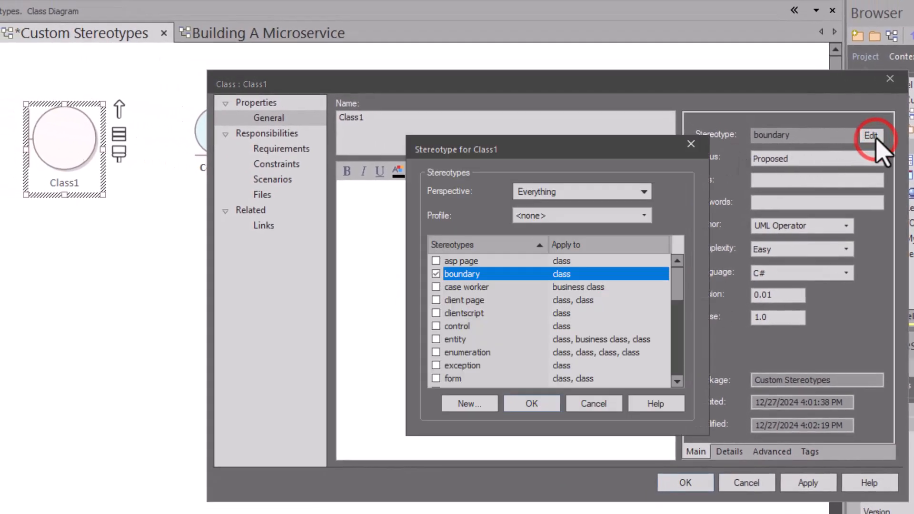
{"action": "left_click", "coordinate": [437, 275]}
{"action": "scroll", "coordinate": [433, 317], "scroll_direction": "down", "scroll_amount": 4}
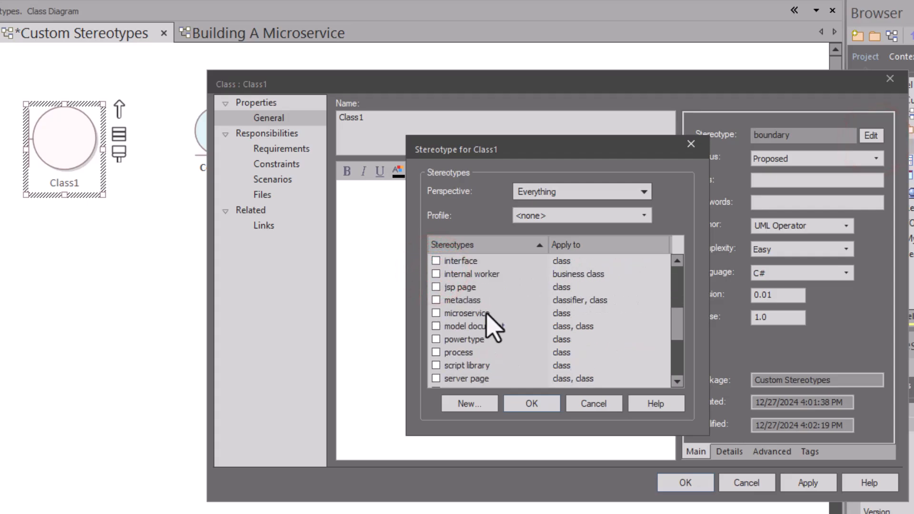
{"action": "left_click", "coordinate": [436, 314]}
{"action": "left_click", "coordinate": [520, 413]}
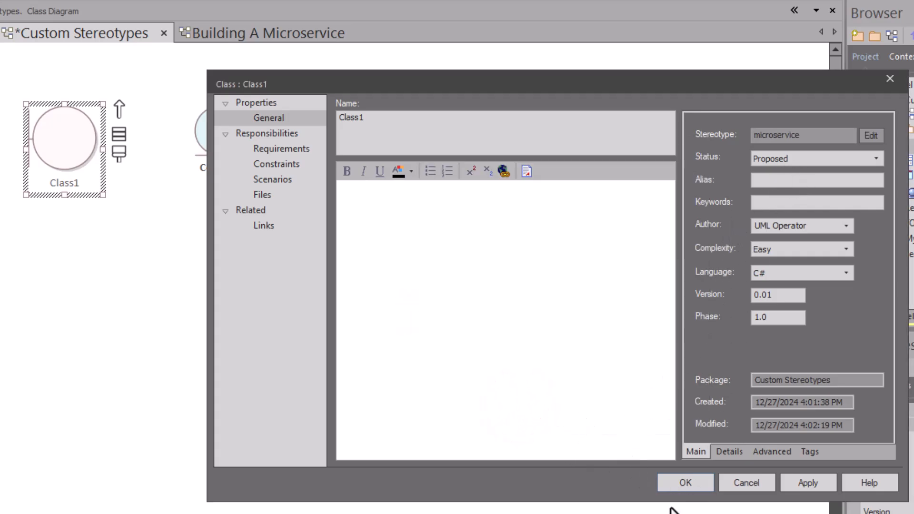
{"action": "left_click", "coordinate": [686, 484]}
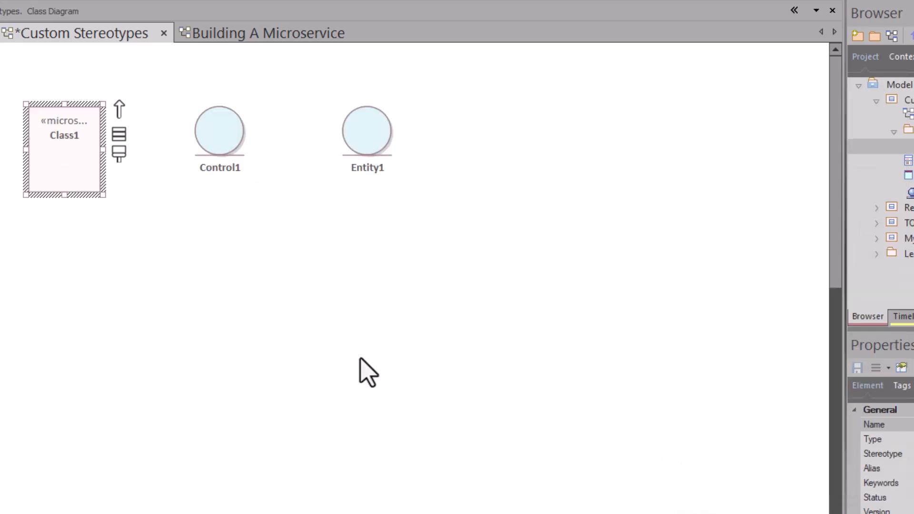
Move Class1 below the row of Control1 and Entity1 and widen it to about 97.
{"action": "left_click", "coordinate": [140, 262]}
{"action": "left_click_drag", "start_coordinate": [69, 170], "coordinate": [53, 303]}
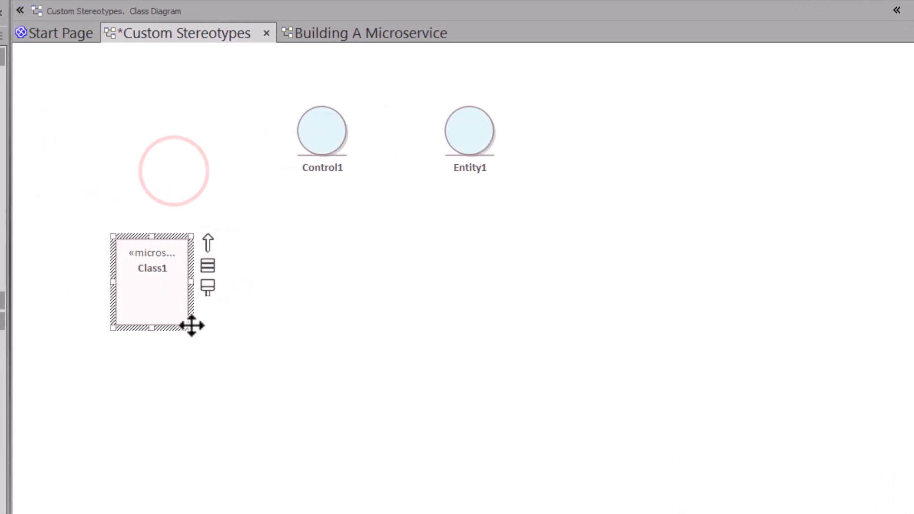
{"action": "left_click_drag", "start_coordinate": [191, 325], "coordinate": [230, 325]}
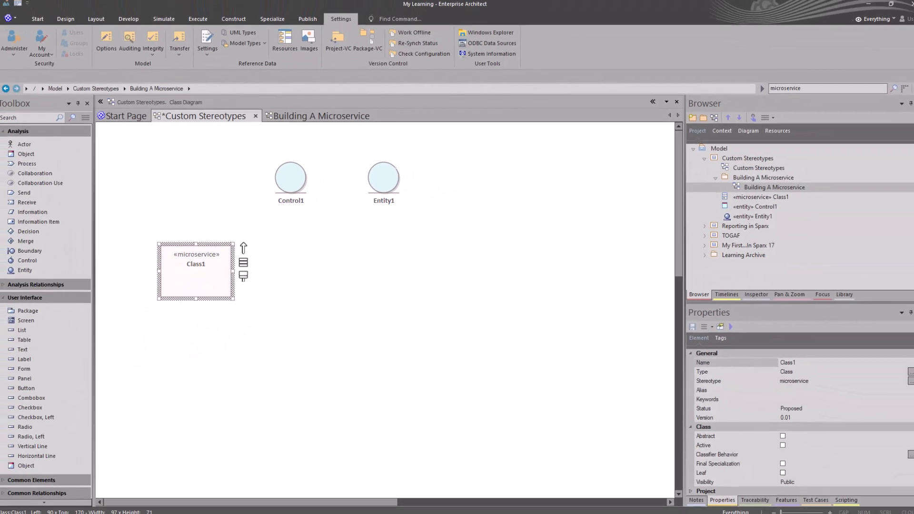
{"action": "left_click", "coordinate": [411, 151]}
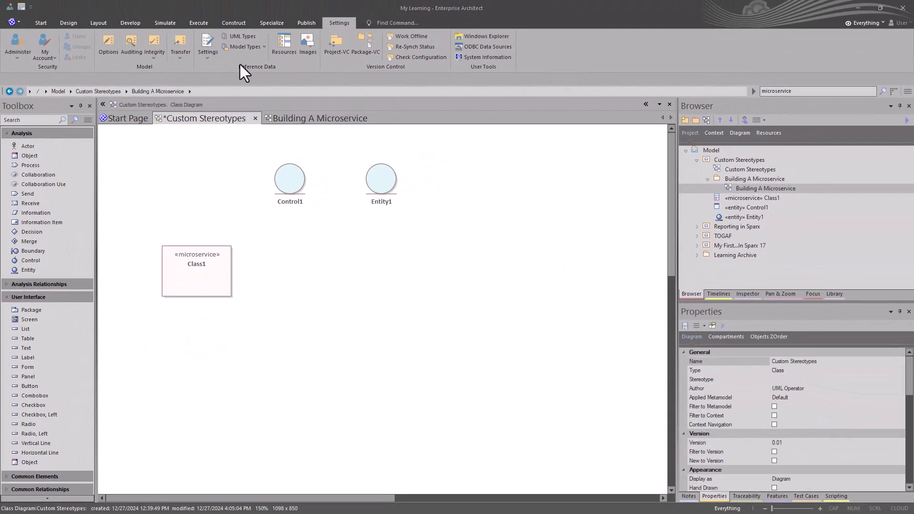
Start another UML stereotype named microservice with the note Microservice.
{"action": "left_click", "coordinate": [250, 38]}
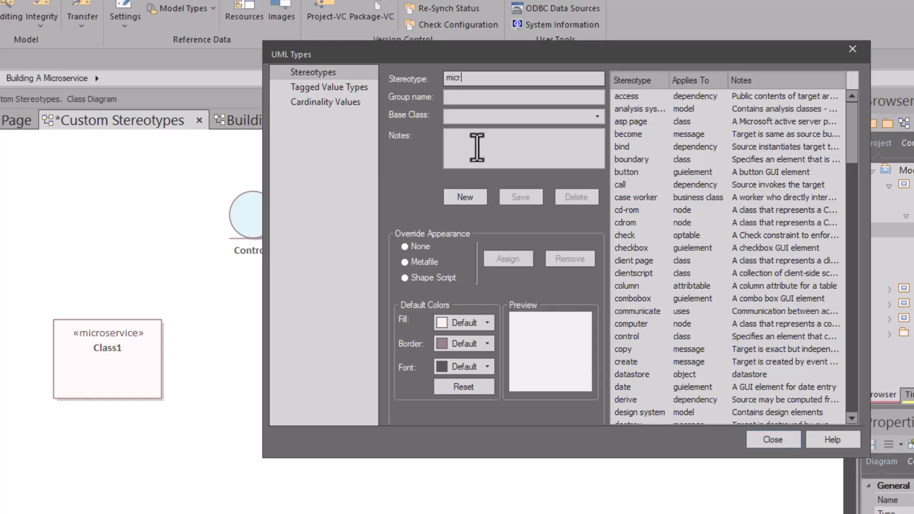
{"action": "left_click", "coordinate": [477, 146]}
{"action": "type", "text": "Microservice"}
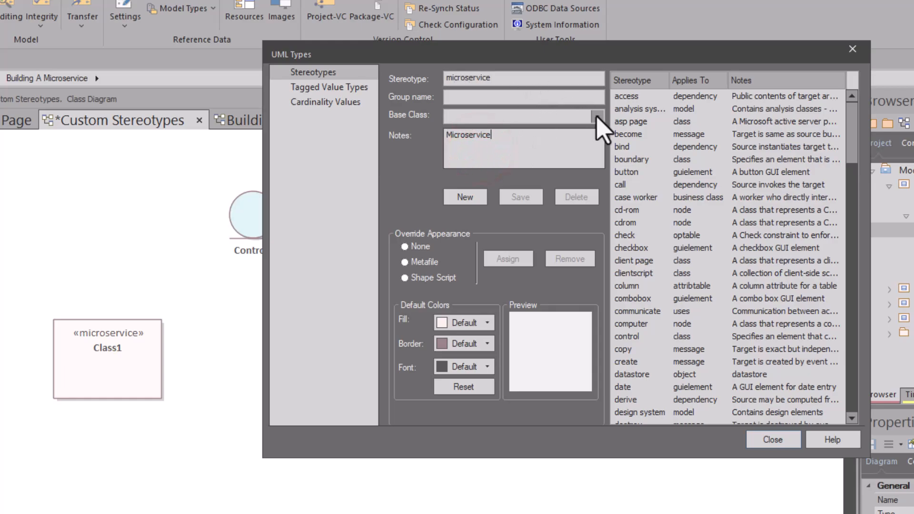
Set the new microservice stereotype's base class to object, save it, and review both microservice entries in the list.
{"action": "left_click", "coordinate": [596, 117]}
{"action": "scroll", "coordinate": [519, 307], "scroll_direction": "down", "scroll_amount": 5}
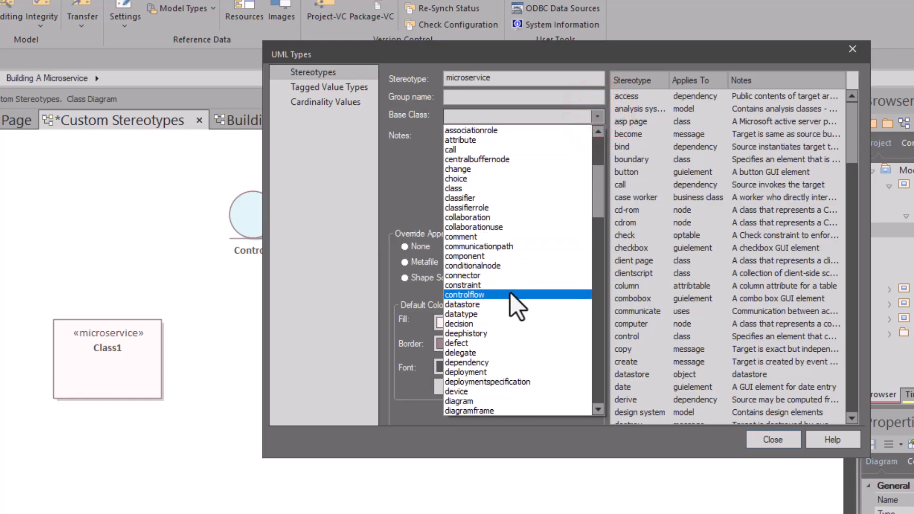
{"action": "type", "text": "o"}
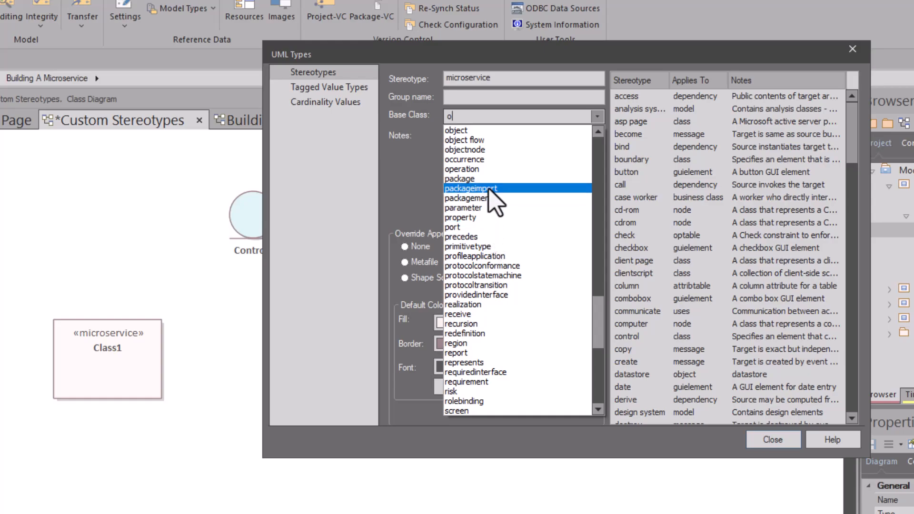
{"action": "left_click", "coordinate": [469, 129]}
{"action": "left_click", "coordinate": [518, 197]}
{"action": "scroll", "coordinate": [690, 409], "scroll_direction": "down", "scroll_amount": 1}
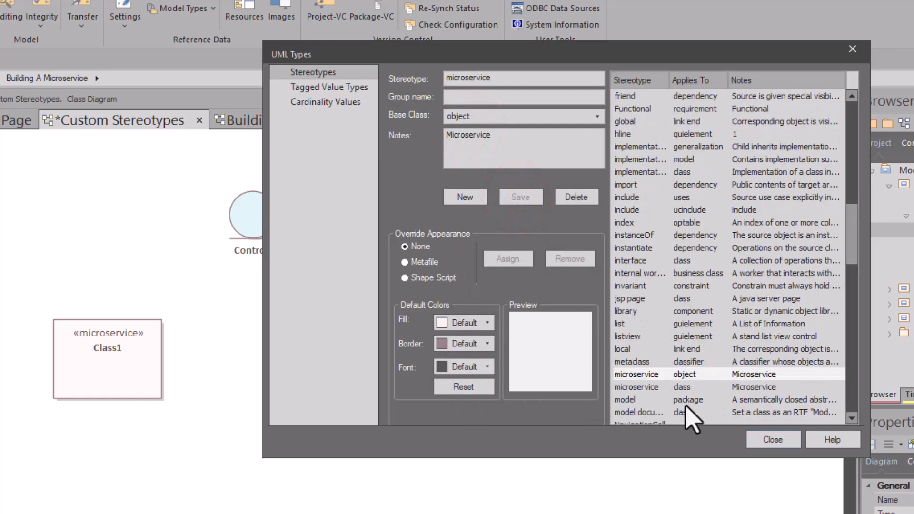
{"action": "left_click", "coordinate": [649, 375]}
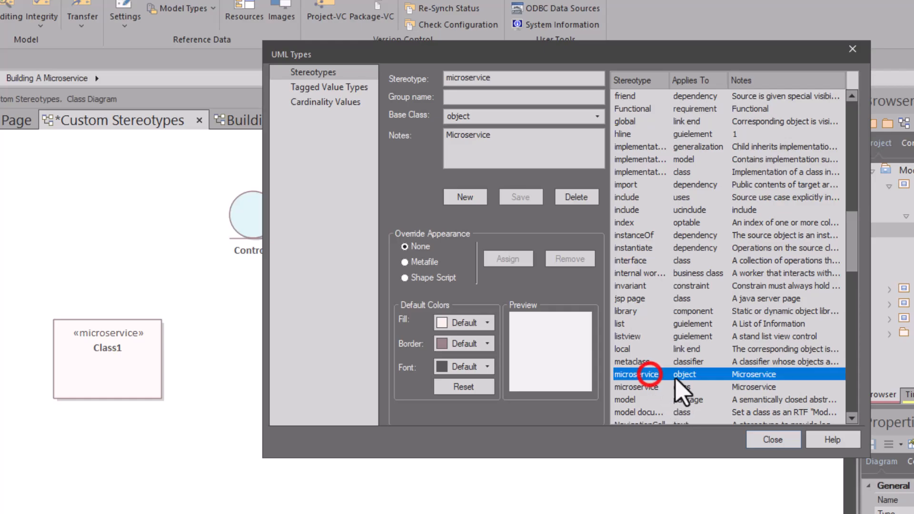
{"action": "left_click", "coordinate": [694, 374]}
{"action": "left_click", "coordinate": [632, 387]}
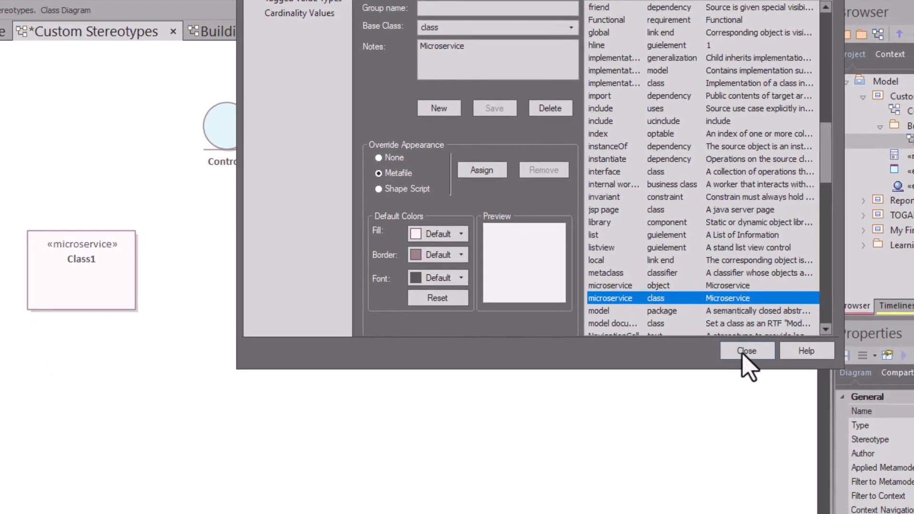
{"action": "left_click", "coordinate": [741, 352]}
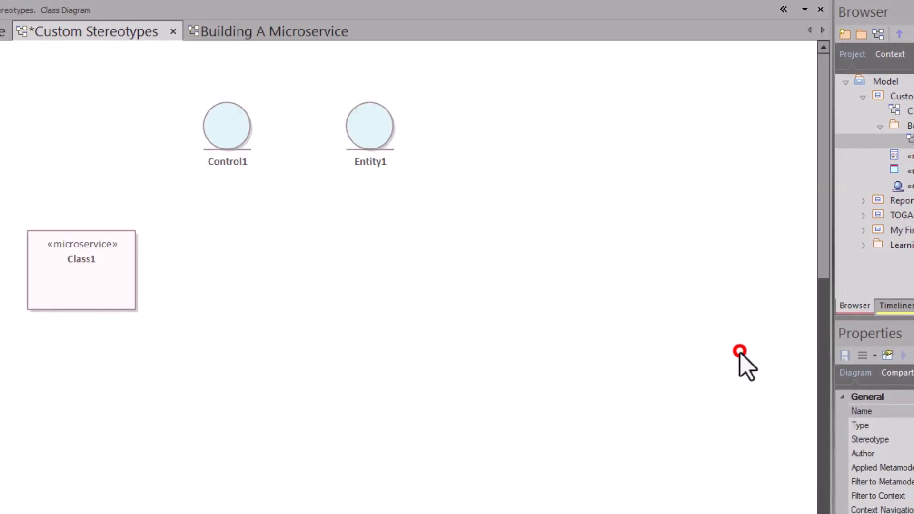
Replace Control1's entity stereotype with the object-based microservice stereotype.
{"action": "left_click", "coordinate": [225, 138]}
{"action": "double_click", "coordinate": [224, 134]}
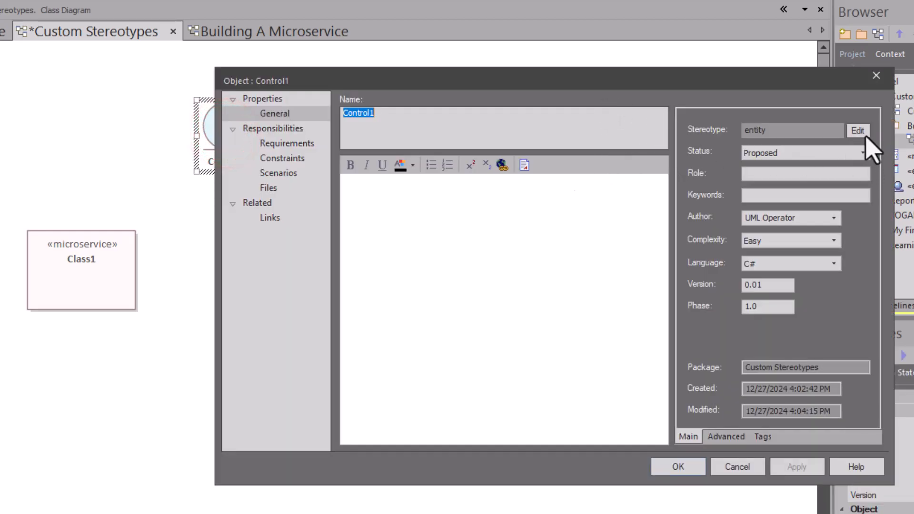
{"action": "left_click", "coordinate": [858, 130]}
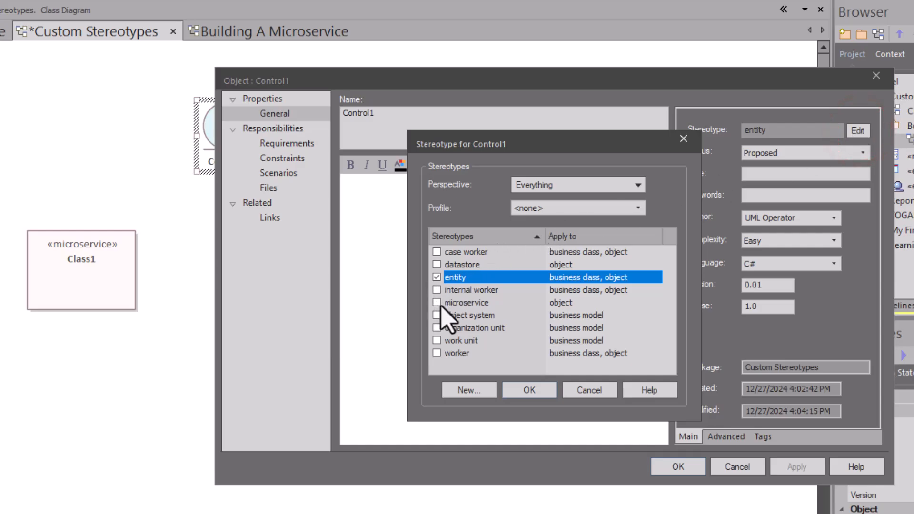
{"action": "left_click", "coordinate": [437, 278]}
{"action": "left_click", "coordinate": [536, 391]}
{"action": "left_click", "coordinate": [680, 465]}
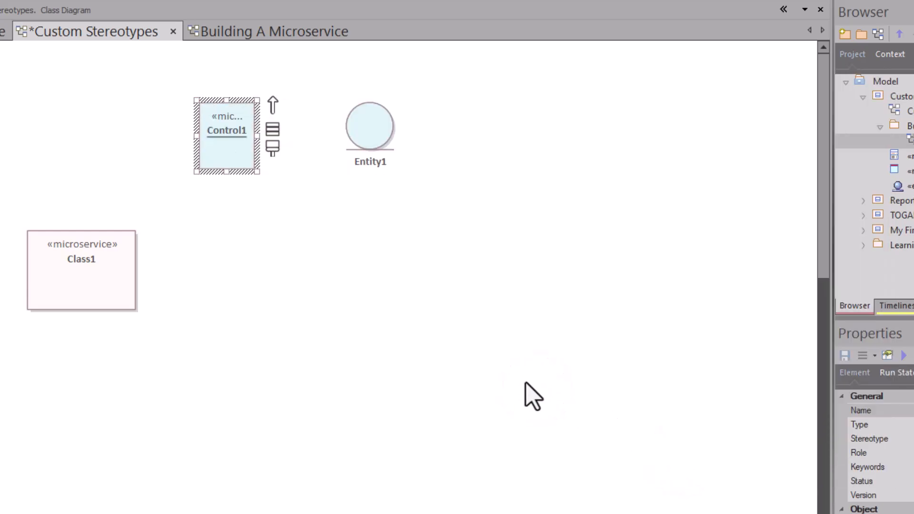
Move Control1 beside Class1, give it the same height and width as Class1, and line up the two.
{"action": "left_click", "coordinate": [321, 318]}
{"action": "left_click", "coordinate": [236, 117]}
{"action": "left_click_drag", "start_coordinate": [231, 136], "coordinate": [214, 272]}
{"action": "left_click_drag", "start_coordinate": [302, 312], "coordinate": [65, 246]}
{"action": "right_click", "coordinate": [65, 246]}
{"action": "left_click", "coordinate": [144, 32]}
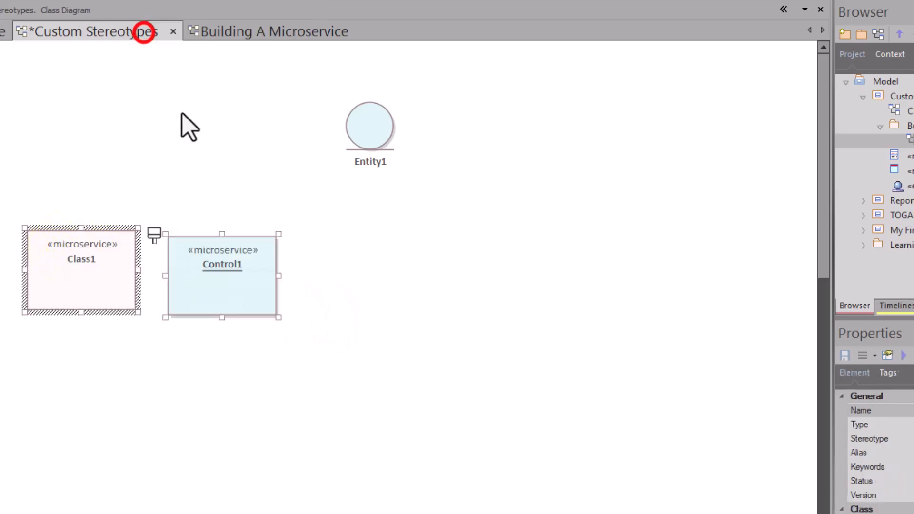
{"action": "left_click", "coordinate": [285, 395]}
{"action": "left_click_drag", "start_coordinate": [238, 289], "coordinate": [253, 286]}
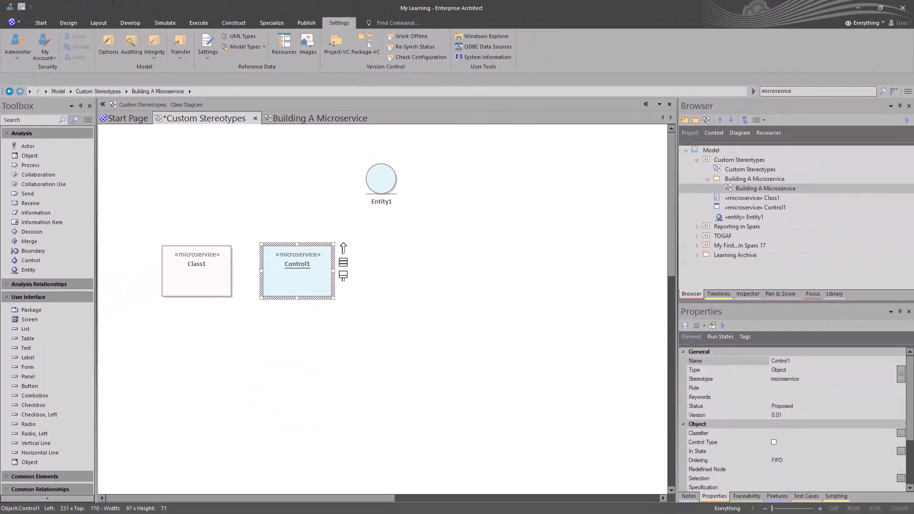
{"action": "left_click", "coordinate": [300, 334]}
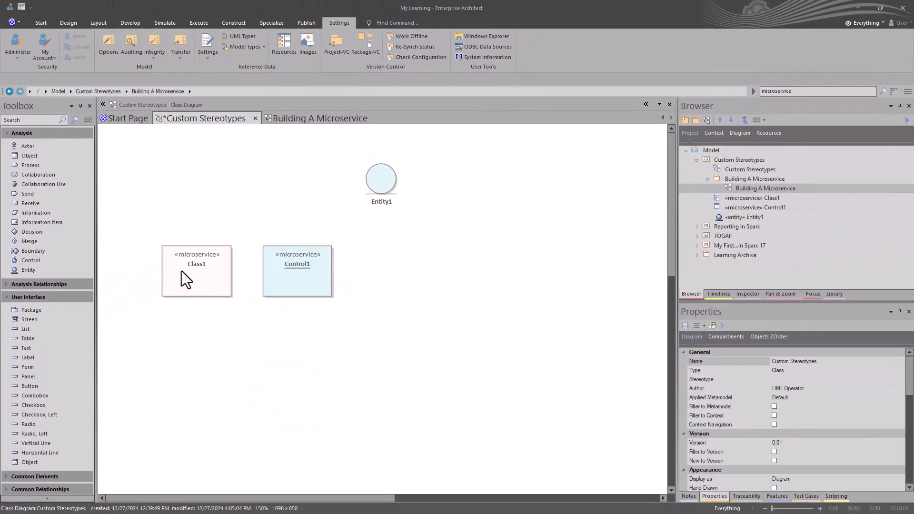
Spread the microservice elements apart, moving Class1 higher and Control1 underneath Entity1.
{"action": "left_click_drag", "start_coordinate": [200, 282], "coordinate": [200, 210]}
{"action": "left_click_drag", "start_coordinate": [300, 274], "coordinate": [376, 286]}
{"action": "left_click_drag", "start_coordinate": [197, 212], "coordinate": [215, 234]}
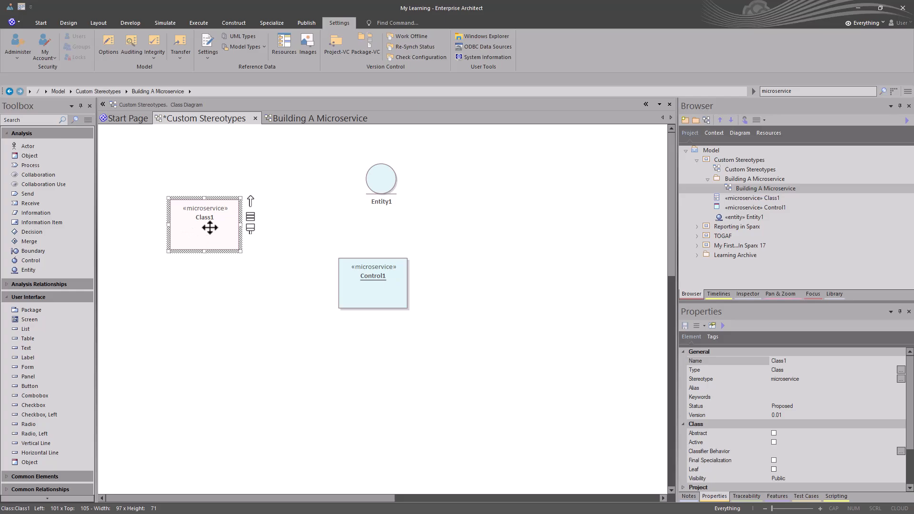
Set the appearance override of the class-based microservice stereotype to Shape Script in the UML types.
{"action": "left_click", "coordinate": [244, 36]}
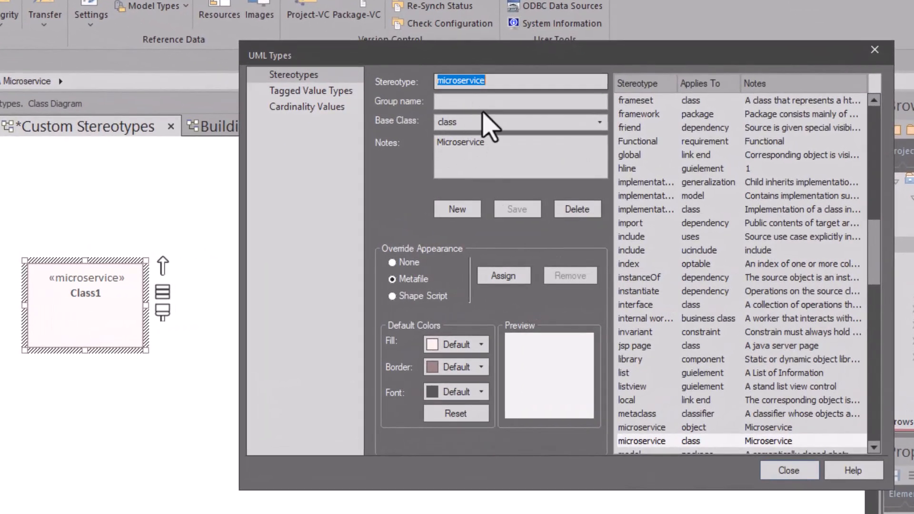
{"action": "left_click", "coordinate": [481, 123]}
{"action": "left_click", "coordinate": [486, 80]}
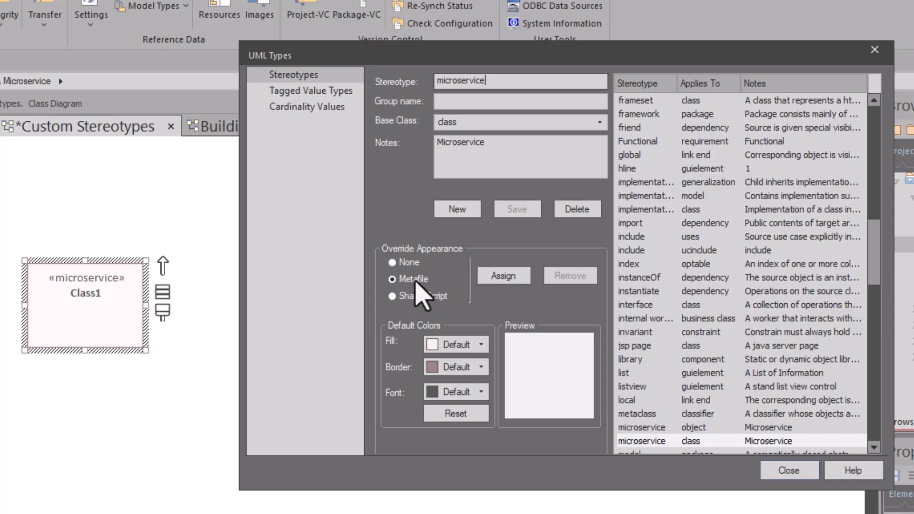
{"action": "left_click", "coordinate": [417, 296]}
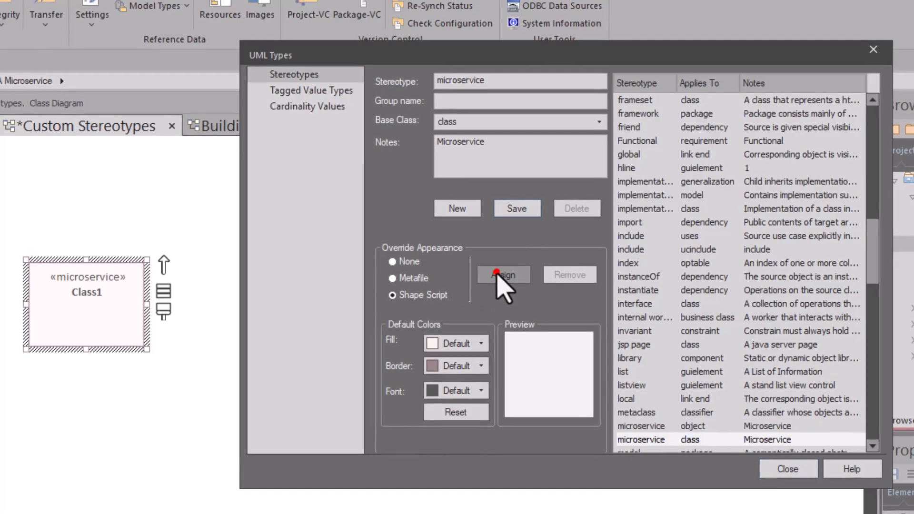
Write a no-shadow shape script for the class-based microservice stereotype: a filled hexagon through (50,0), (100,25), (100,75), (50,100), (0,75), (0,25), with centred #name#.
{"action": "left_click", "coordinate": [500, 277]}
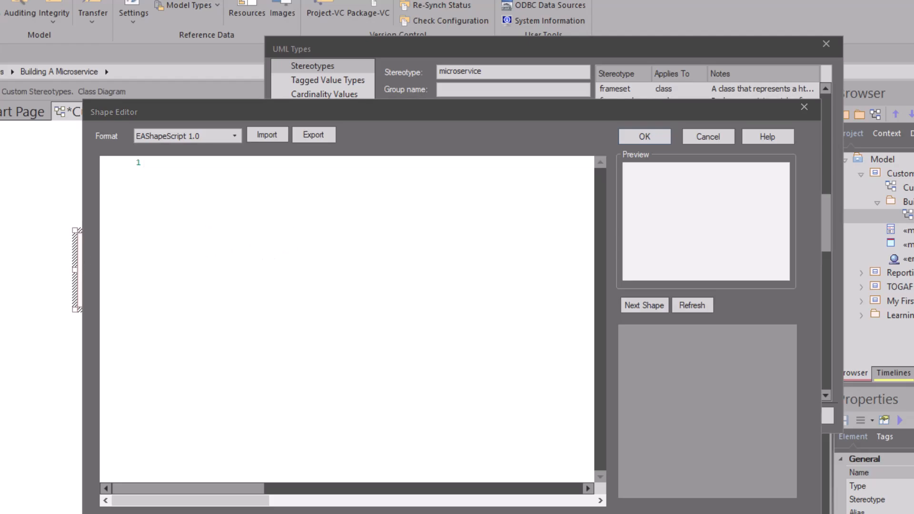
{"action": "left_click", "coordinate": [294, 216]}
{"action": "type", "text": "shape main {     noShadow = true;      h_align=\"center\";      v_align=\"center\";      // layouttype=\"border\";      // Define the coordinates for the hexagon     // Coordinates are based on percentages of the element's bounding box      // Starting at the top center (50% width, 0% height)     moveto(50, 0);      // Draw lines to each vertex of the hexagon     lineto(100, 25);  // Top-right corner     lineto(100, 75);  // Bottom-right corner     lineto(50, 100);  // Bottom-center     lineto(0, 75);    // Bottom-left corner     lineto(0, 25);    // Top-left corner      // Close the hexagon by connecting back to the starting point     lineto(50, 0);      // Fill and draw the shape     fillandstrokepath();      printwrapped (\"#name#\");  }"}
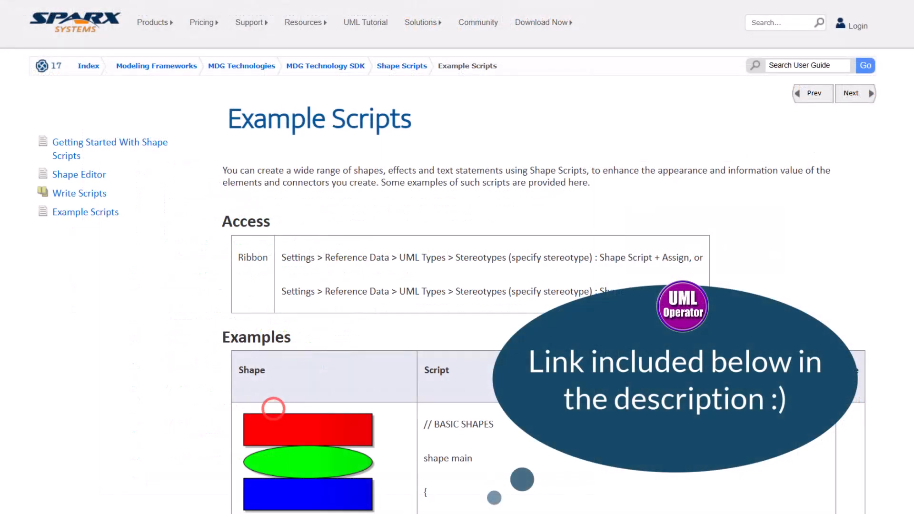
Look through the shape script samples on the Sparx Systems Example Scripts help page.
{"action": "scroll", "coordinate": [457, 257], "scroll_direction": "down", "scroll_amount": 20}
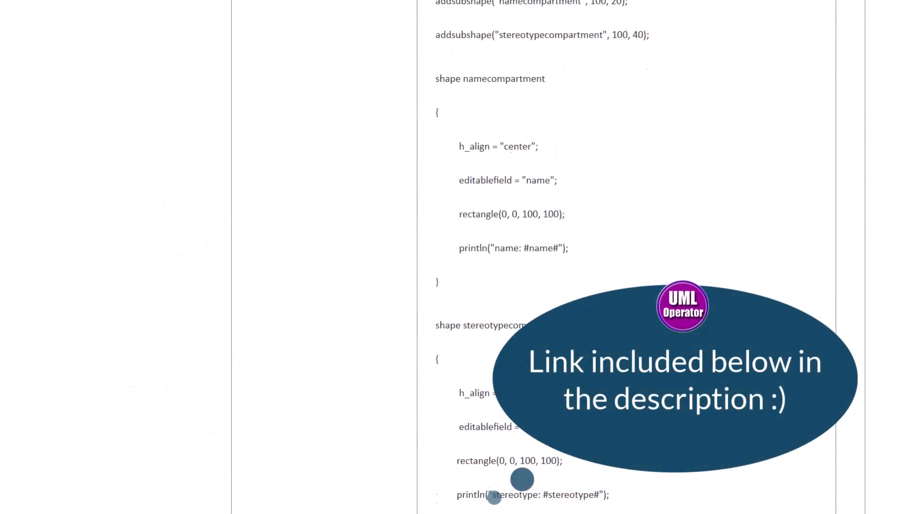
{"action": "left_click_drag", "start_coordinate": [913, 205], "coordinate": [913, 300]}
{"action": "scroll", "coordinate": [571, 257], "scroll_direction": "down", "scroll_amount": 15}
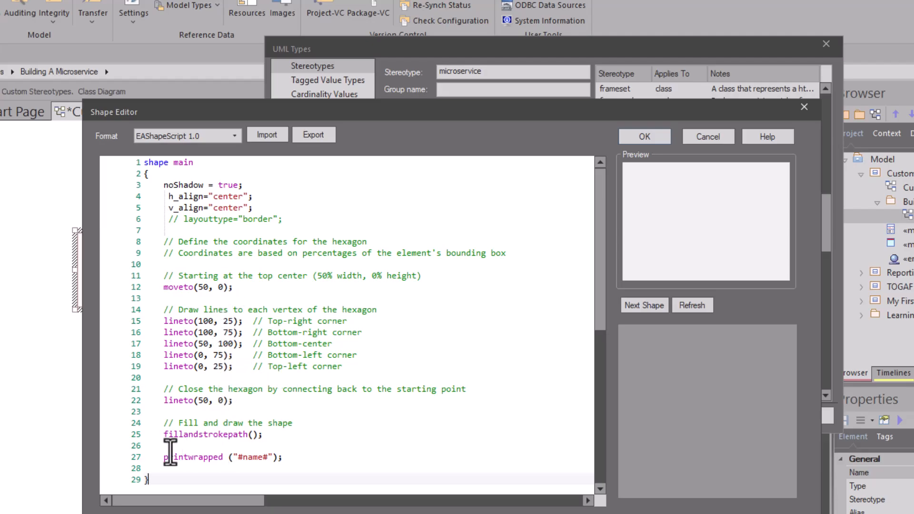
Refresh the preview of the hexagon script, accept the script, and save the class-based microservice stereotype.
{"action": "left_click_drag", "start_coordinate": [163, 457], "coordinate": [267, 458]}
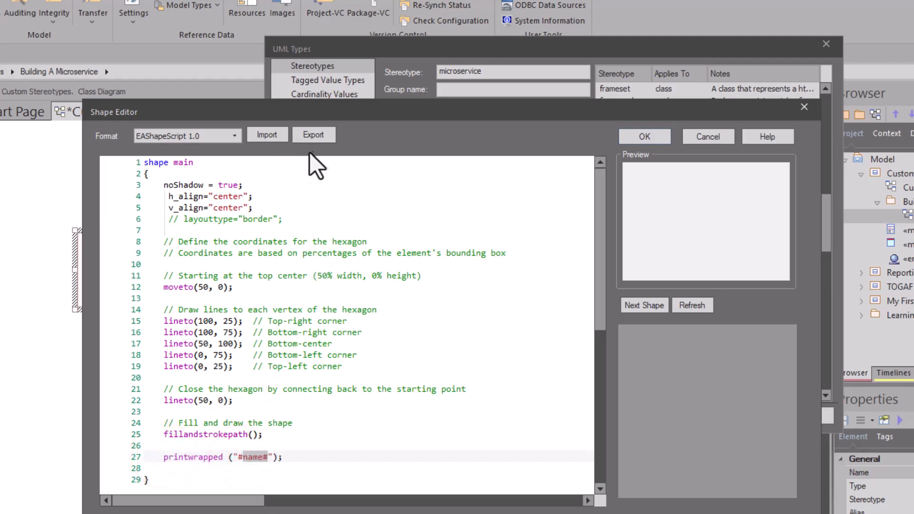
{"action": "left_click", "coordinate": [686, 308]}
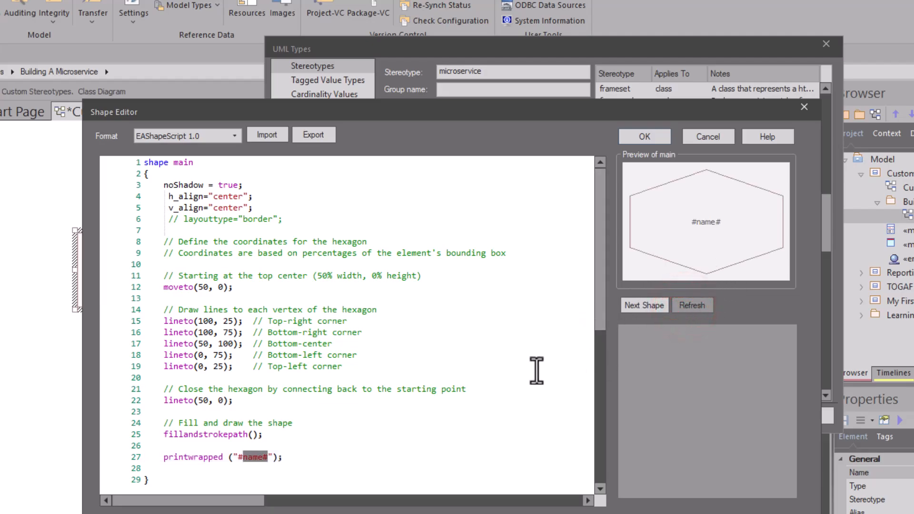
{"action": "left_click", "coordinate": [487, 379]}
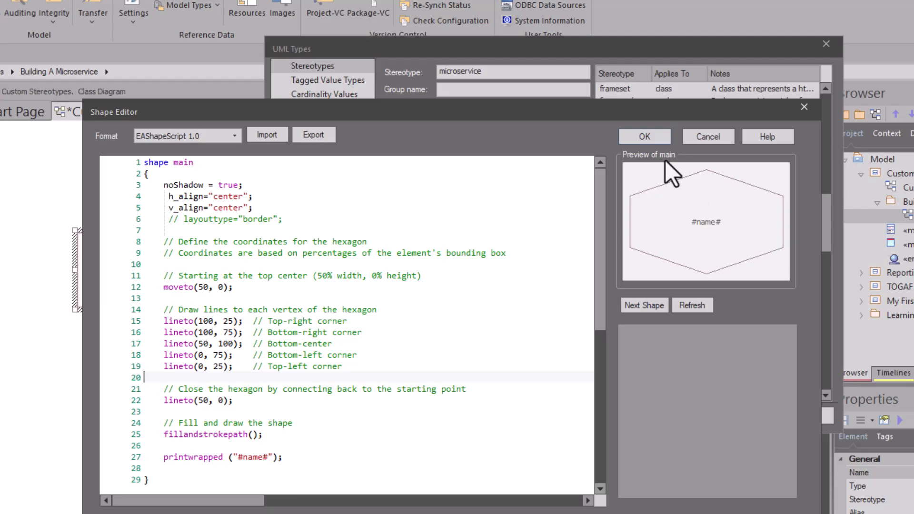
{"action": "left_click", "coordinate": [648, 142]}
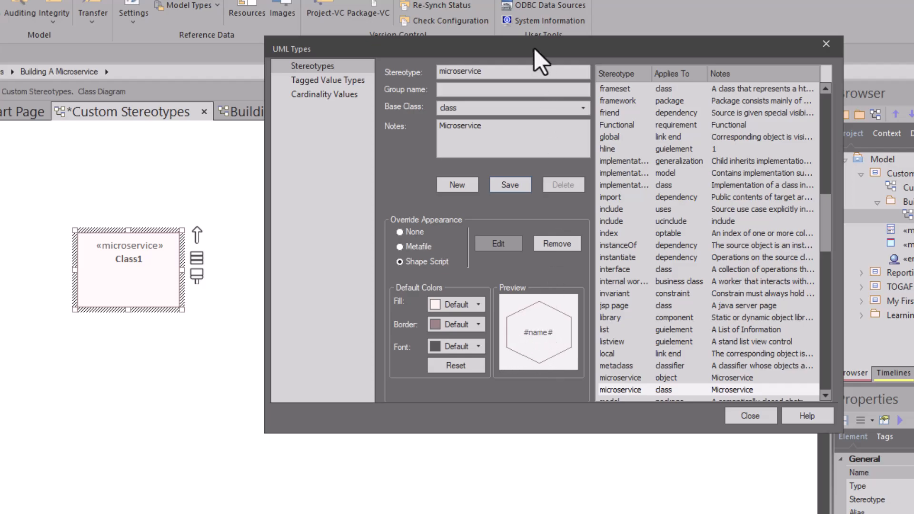
{"action": "left_click", "coordinate": [507, 185]}
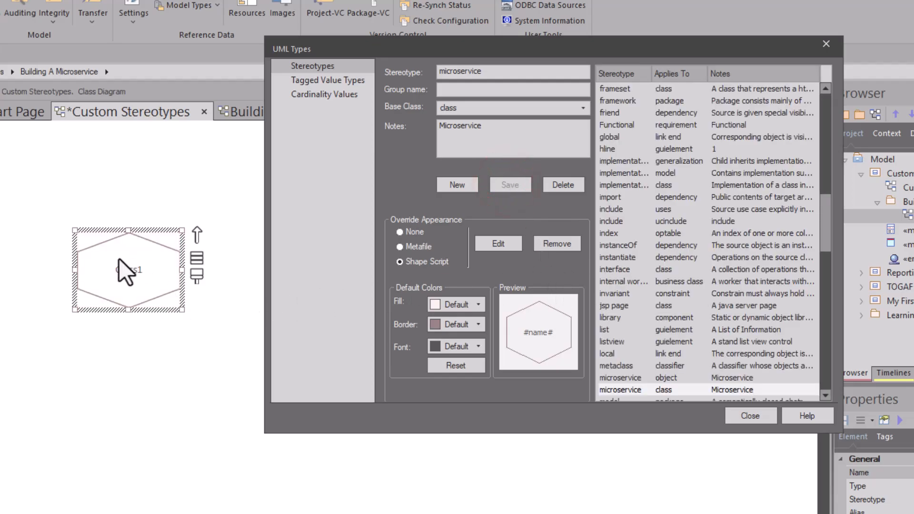
Close the UML types and stretch Class1 downward until its hexagon is about as tall as it is wide.
{"action": "left_click", "coordinate": [748, 416]}
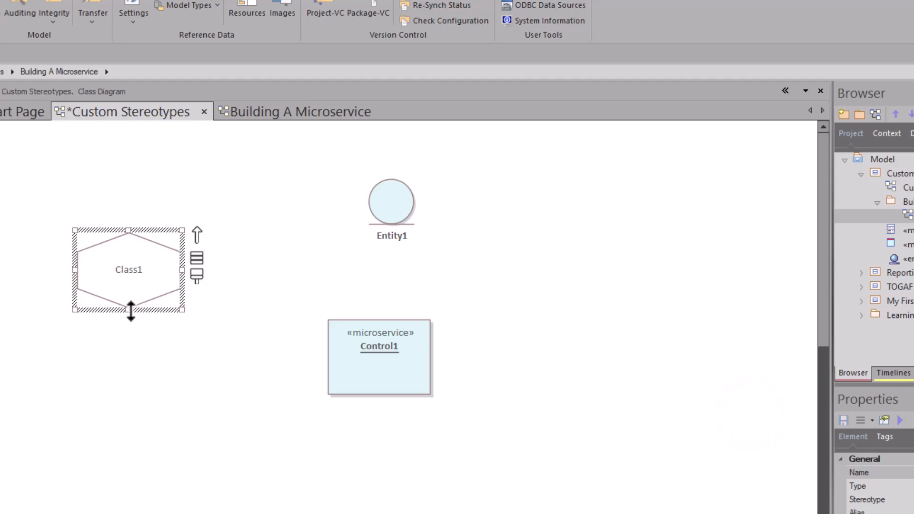
{"action": "left_click_drag", "start_coordinate": [131, 312], "coordinate": [129, 341]}
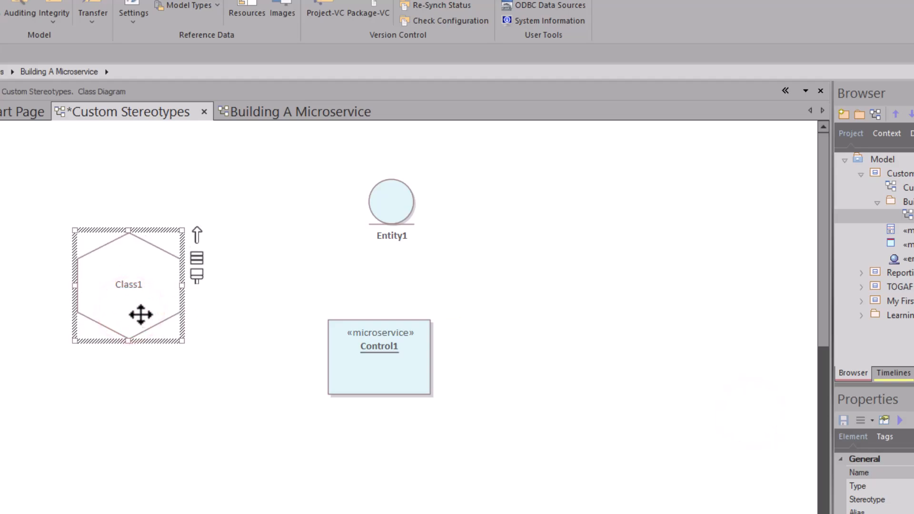
{"action": "left_click", "coordinate": [198, 397]}
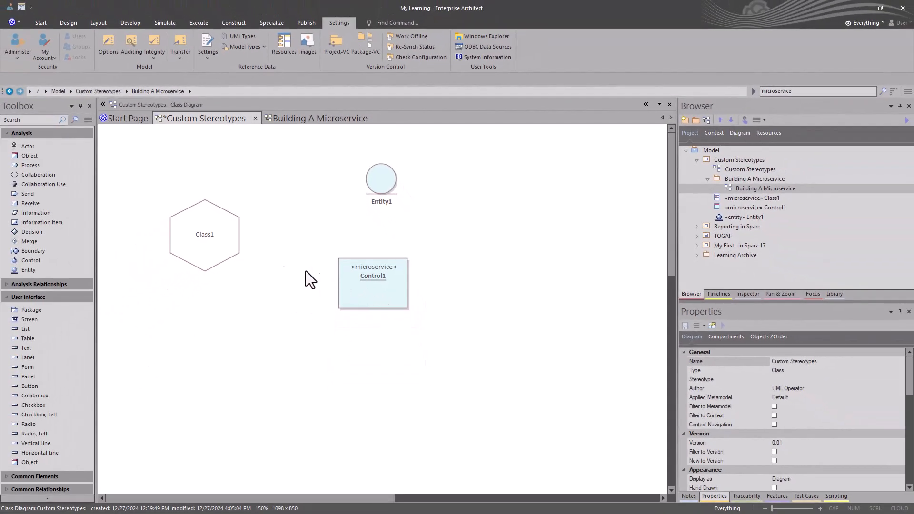
Reopen the class-based microservice stereotype's shape script and look at exporting it as a text file without saving one.
{"action": "left_click", "coordinate": [224, 225]}
{"action": "left_click", "coordinate": [239, 33]}
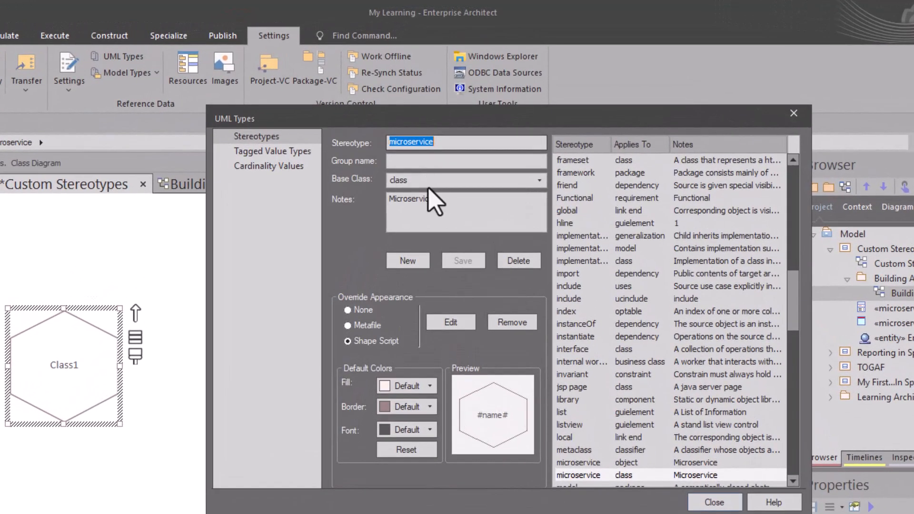
{"action": "left_click", "coordinate": [451, 322]}
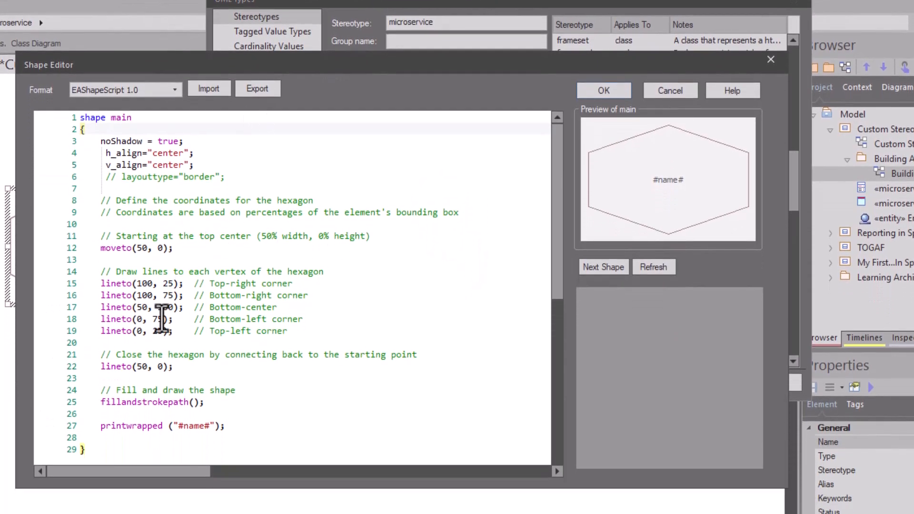
{"action": "left_click", "coordinate": [253, 90]}
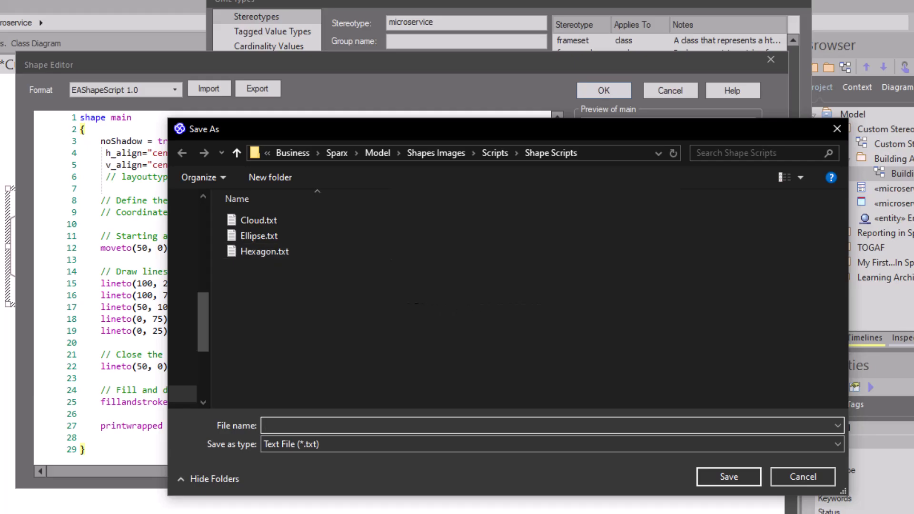
{"action": "left_click", "coordinate": [816, 476]}
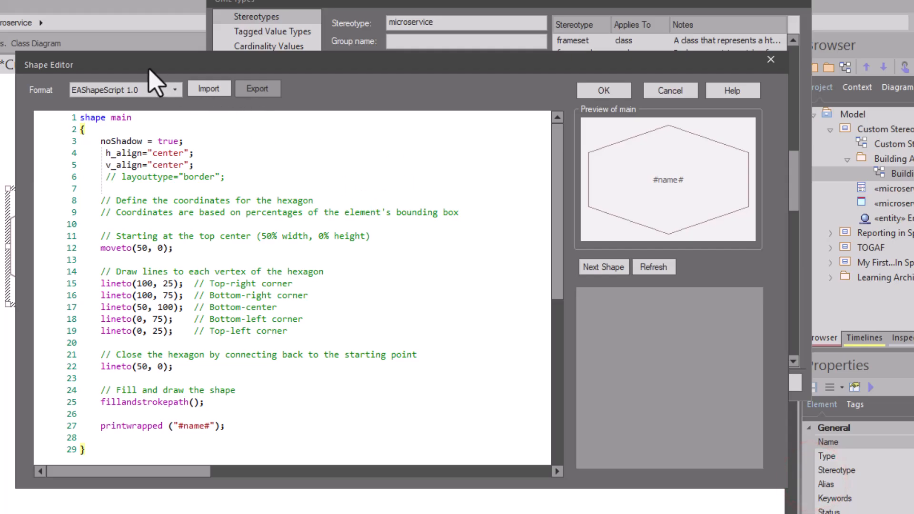
Import Ellipse.txt as the stereotype's shape script and refresh the preview.
{"action": "left_click", "coordinate": [208, 88]}
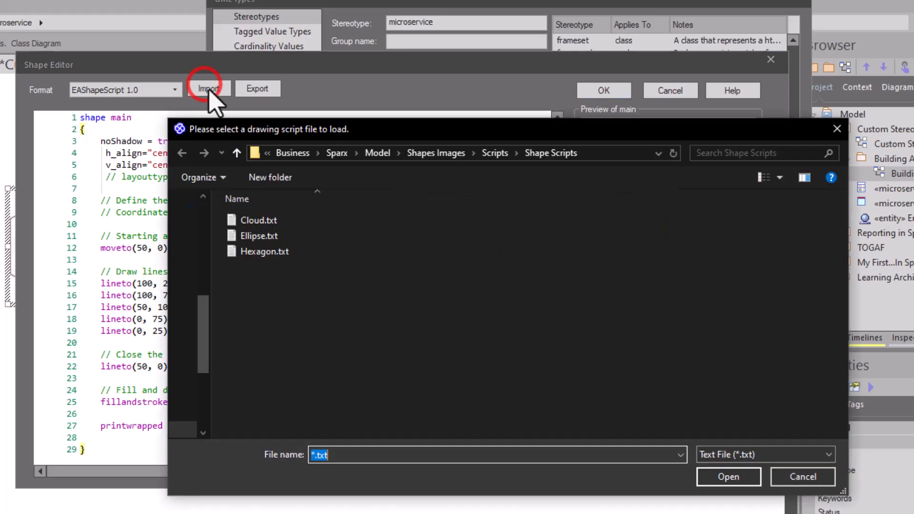
{"action": "left_click", "coordinate": [269, 238]}
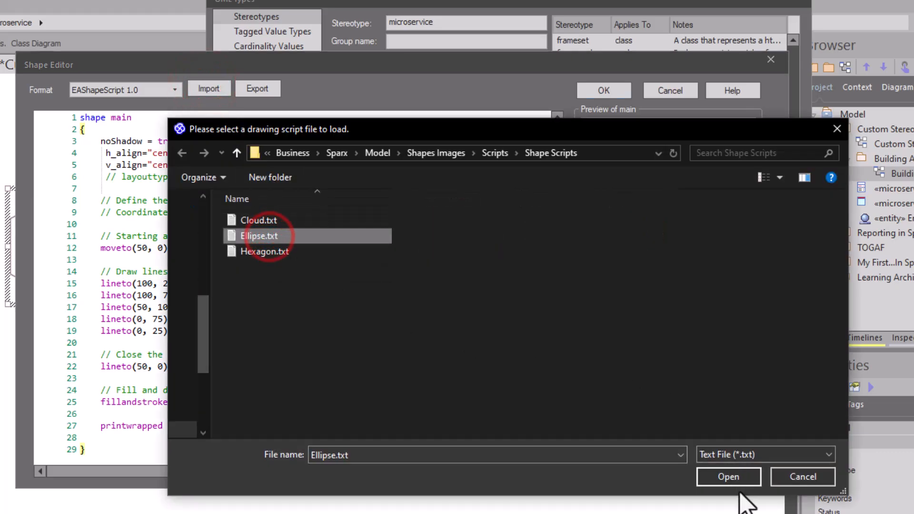
{"action": "left_click", "coordinate": [729, 477]}
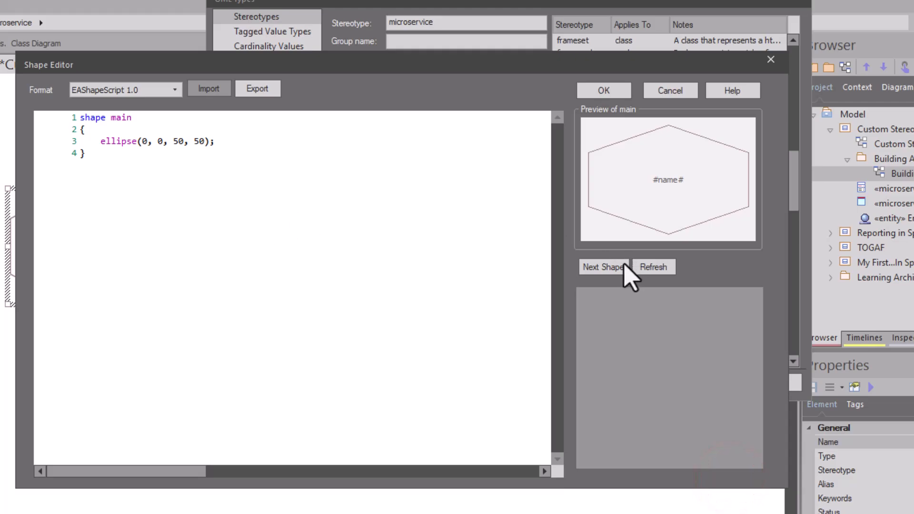
{"action": "left_click", "coordinate": [645, 268]}
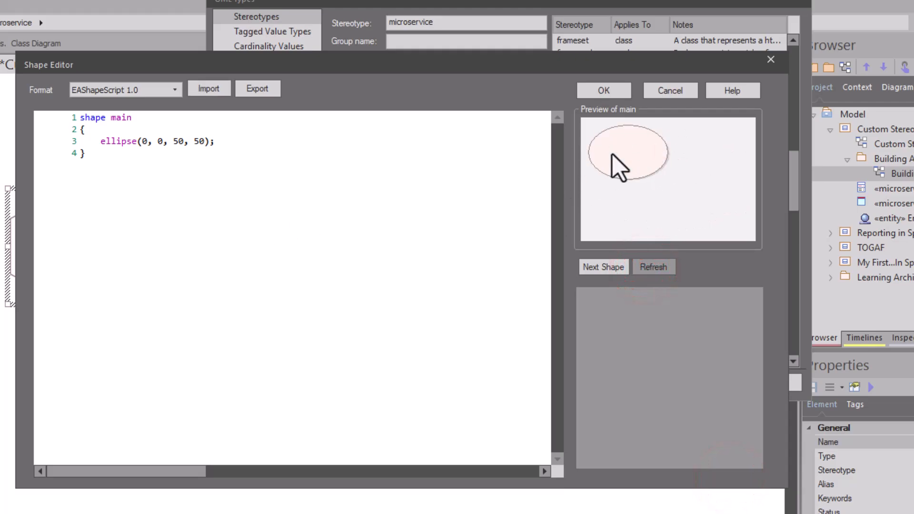
Import Cloud.txt as the class-based microservice stereotype's shape script, preview it, accept it, and save the stereotype.
{"action": "left_click", "coordinate": [209, 90]}
{"action": "left_click", "coordinate": [250, 224]}
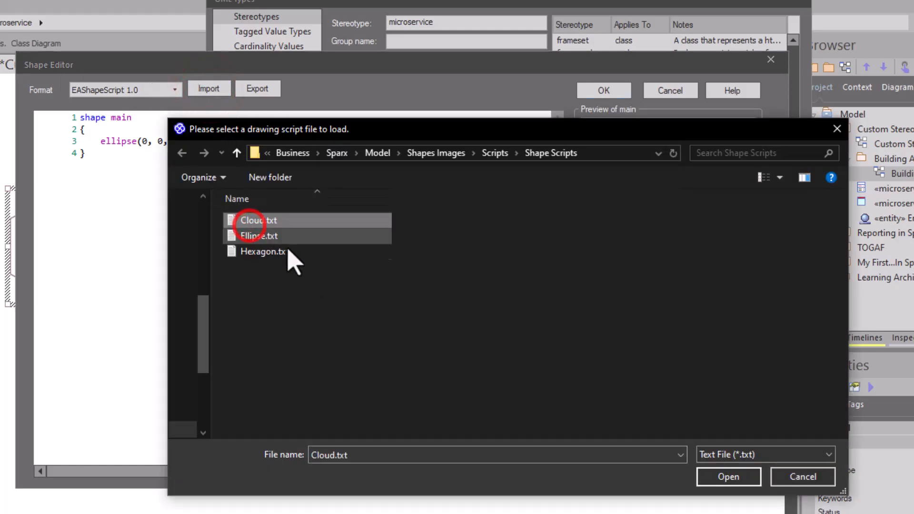
{"action": "left_click", "coordinate": [729, 476]}
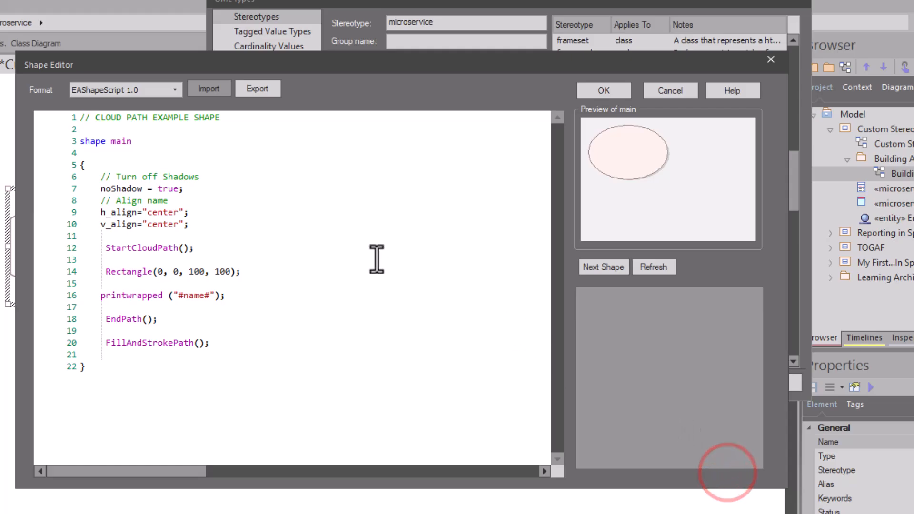
{"action": "left_click", "coordinate": [660, 267]}
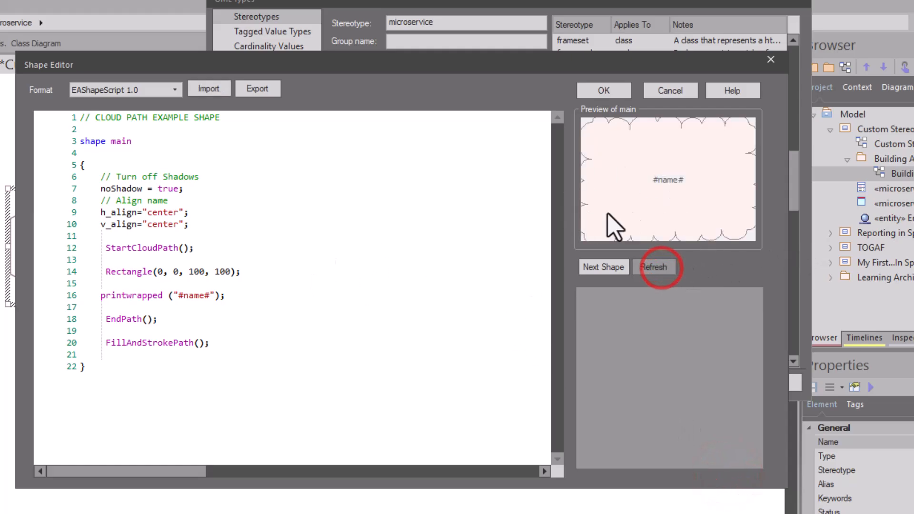
{"action": "left_click", "coordinate": [605, 92]}
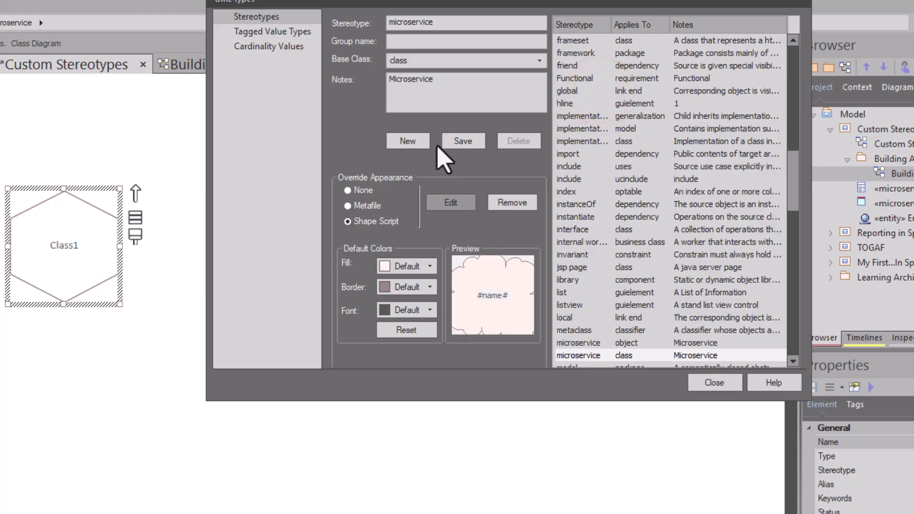
{"action": "left_click", "coordinate": [462, 142]}
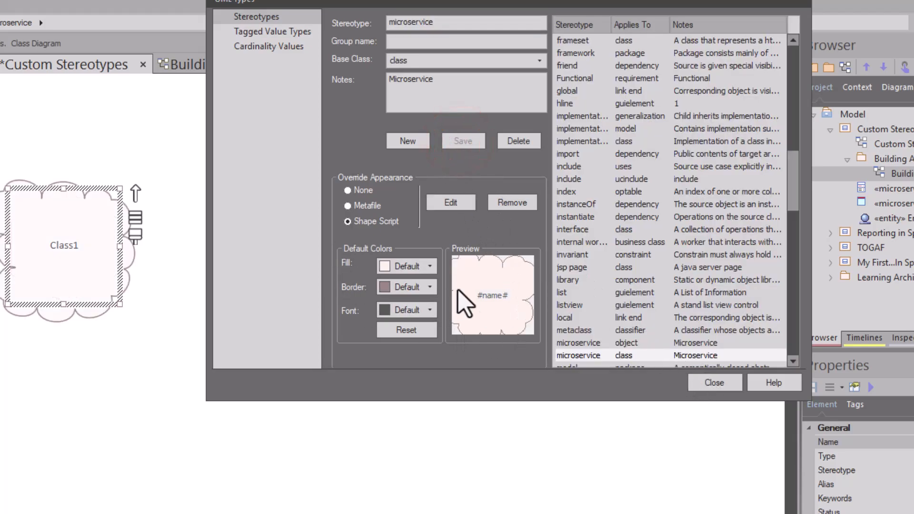
Close the UML types and move the cloud-shaped Class1 slightly higher on the Custom Stereotypes diagram.
{"action": "left_click", "coordinate": [699, 381]}
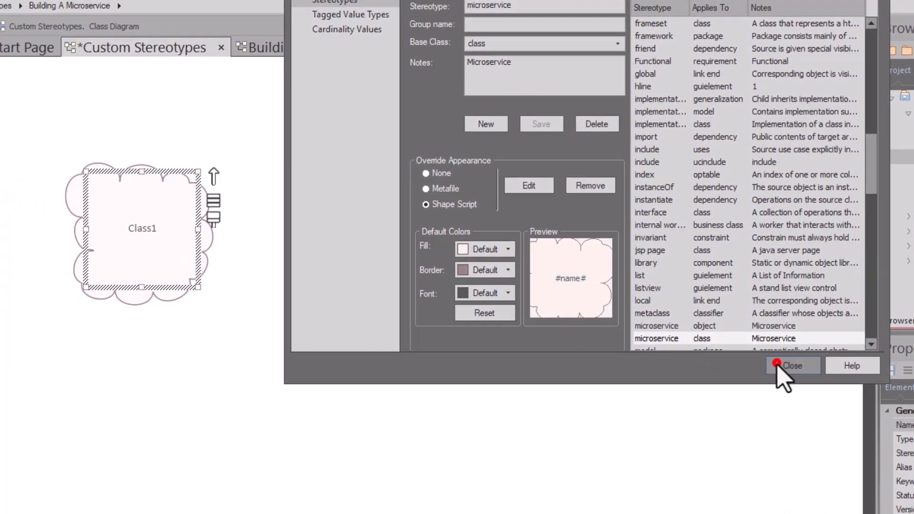
{"action": "left_click", "coordinate": [223, 321]}
{"action": "left_click_drag", "start_coordinate": [160, 246], "coordinate": [175, 199]}
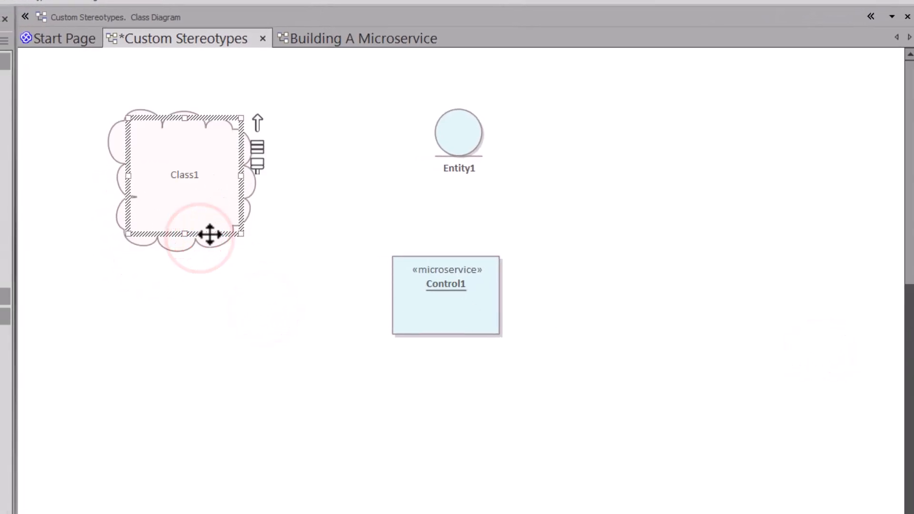
{"action": "left_click", "coordinate": [183, 294]}
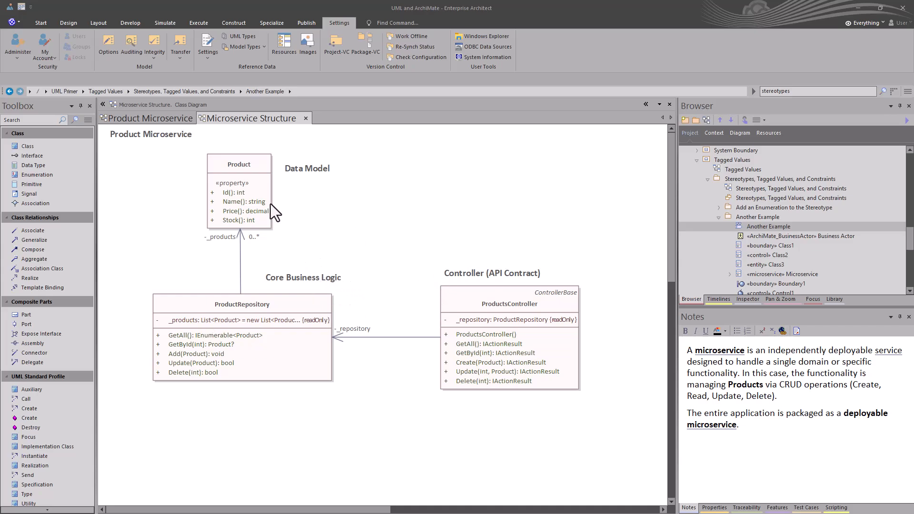
Examine the source code of the Product and ProductRepository classes on the Microservice Structure diagram, closing each file after reading.
{"action": "left_click", "coordinate": [247, 171]}
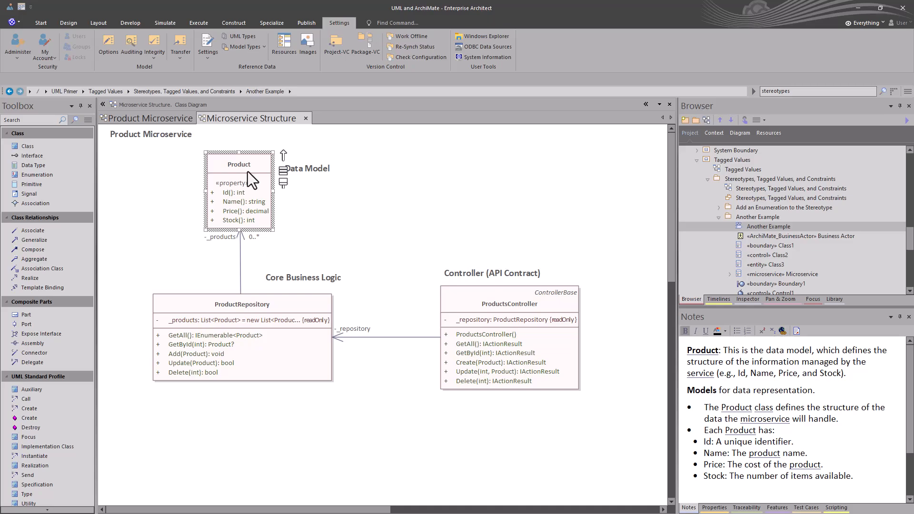
{"action": "key", "text": "F12"}
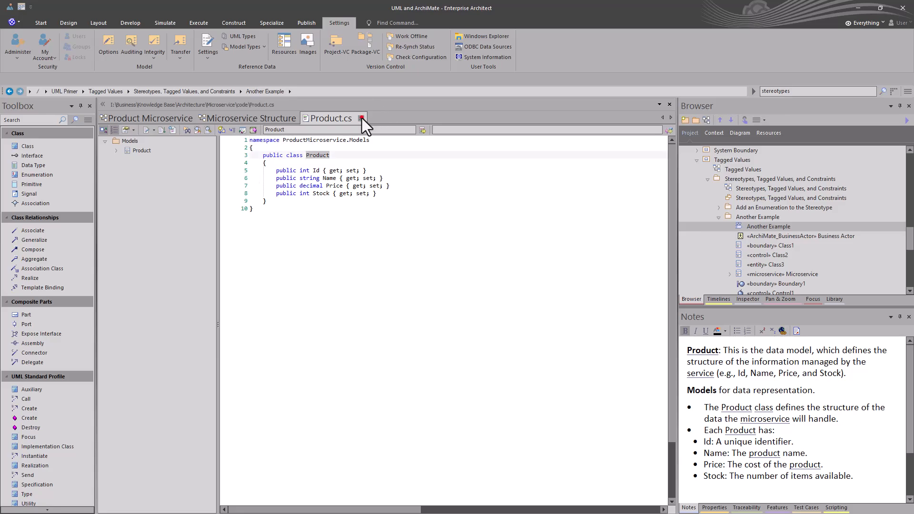
{"action": "left_click", "coordinate": [361, 118]}
{"action": "left_click", "coordinate": [256, 335]}
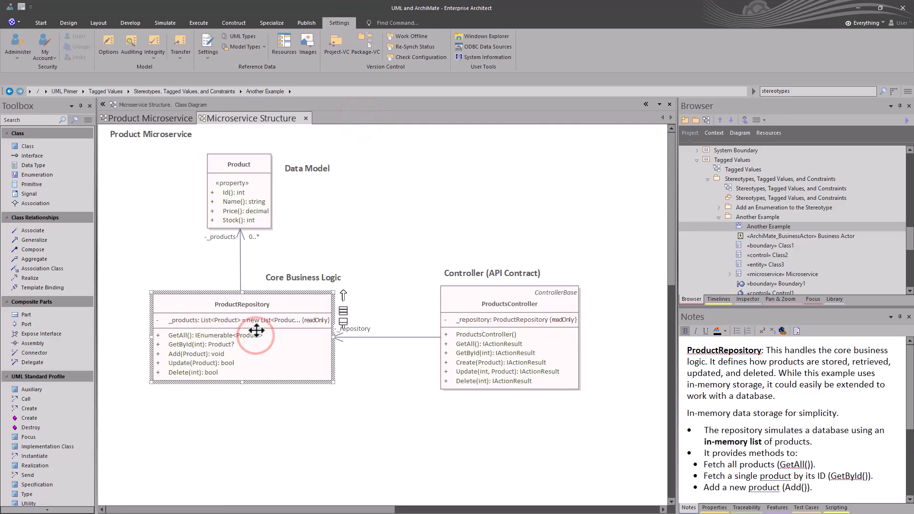
{"action": "key", "text": "F12"}
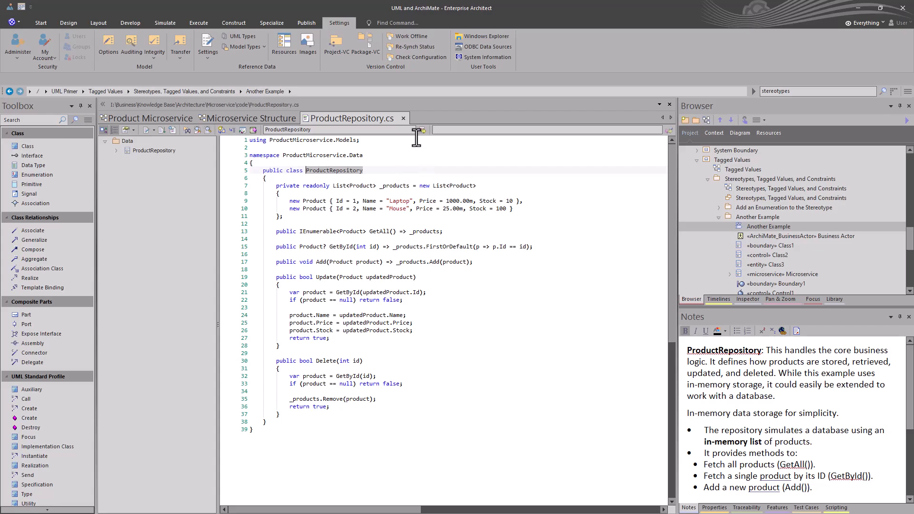
{"action": "left_click", "coordinate": [408, 118]}
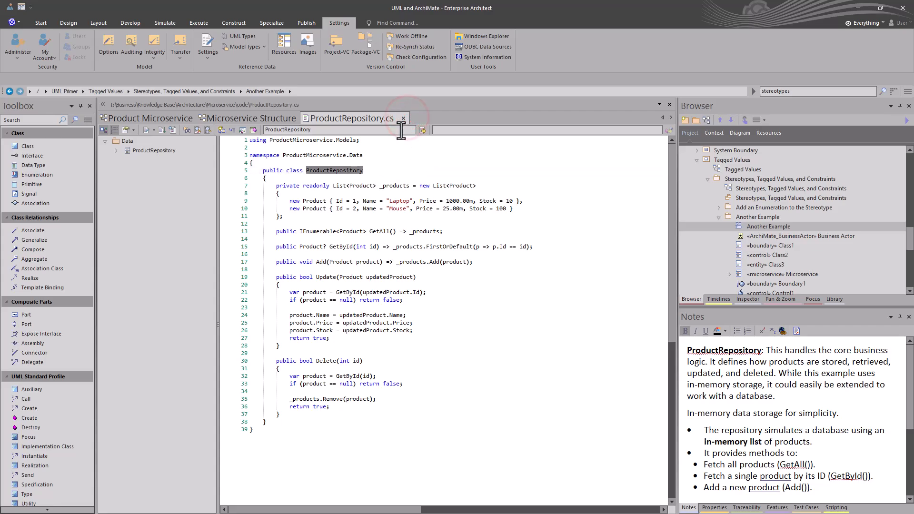
{"action": "left_click", "coordinate": [404, 119]}
Return to the Product Microservice diagram and move the msProductAccess class slightly right and down.
{"action": "left_click", "coordinate": [414, 236]}
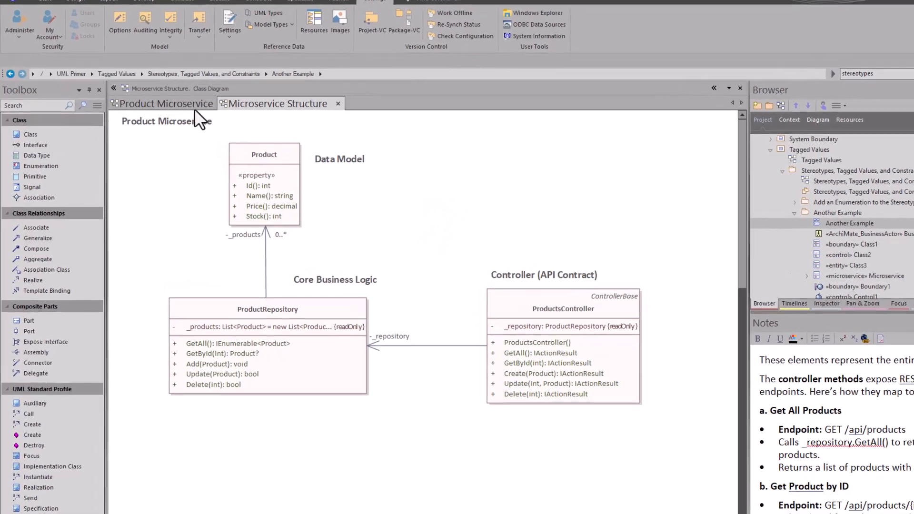
{"action": "left_click", "coordinate": [168, 118]}
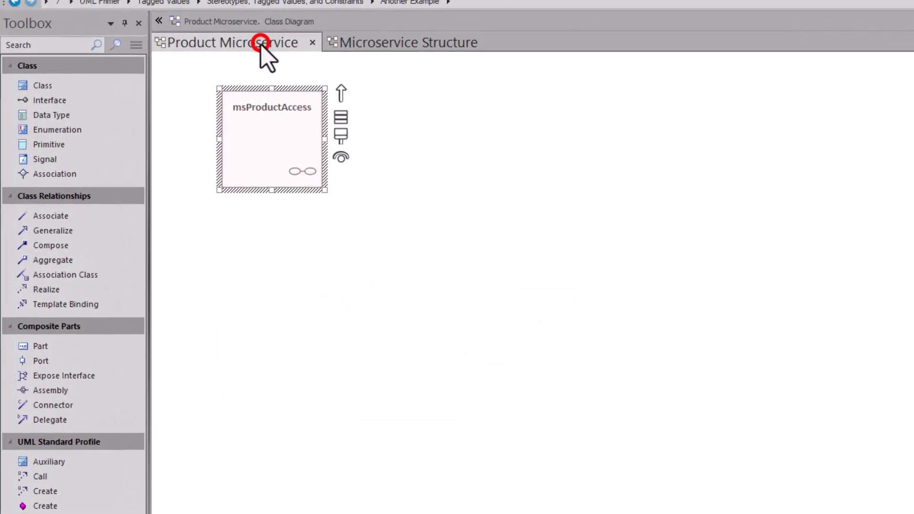
{"action": "left_click", "coordinate": [425, 192]}
{"action": "left_click_drag", "start_coordinate": [251, 136], "coordinate": [314, 153]}
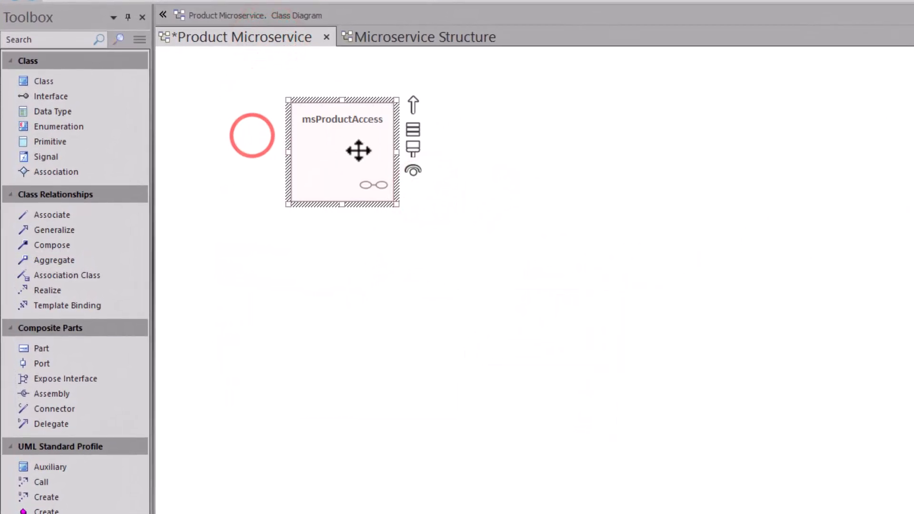
View the structure diagram linked to msProductAccess, close it, and shift the class further right on the Product Microservice diagram.
{"action": "double_click", "coordinate": [354, 161]}
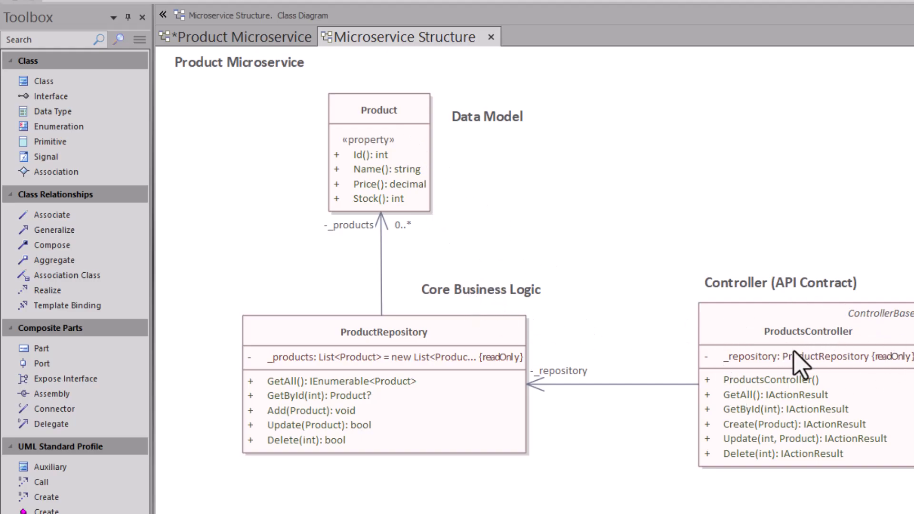
{"action": "left_click", "coordinate": [490, 37]}
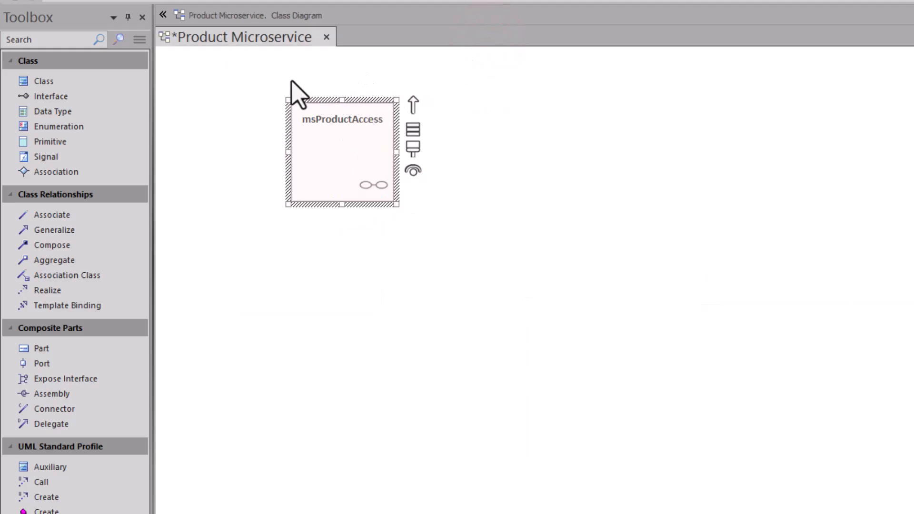
{"action": "left_click", "coordinate": [505, 152]}
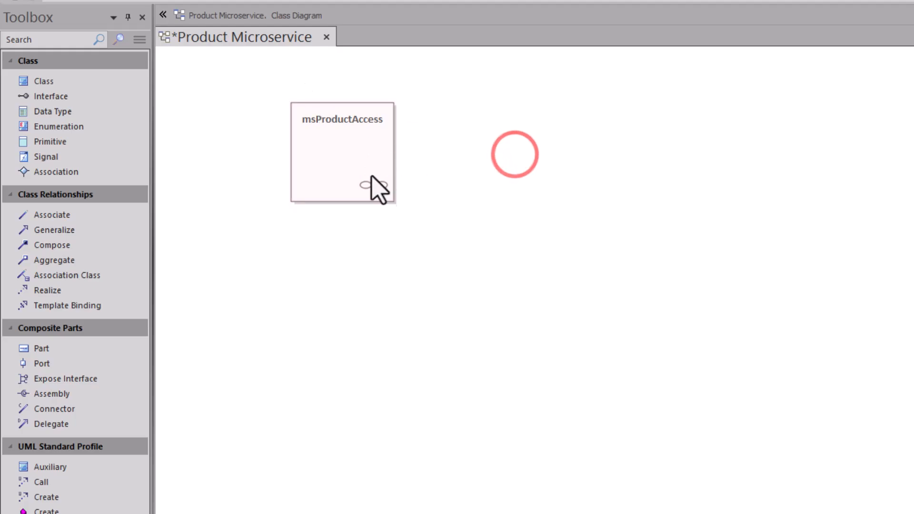
{"action": "left_click_drag", "start_coordinate": [321, 153], "coordinate": [426, 145]}
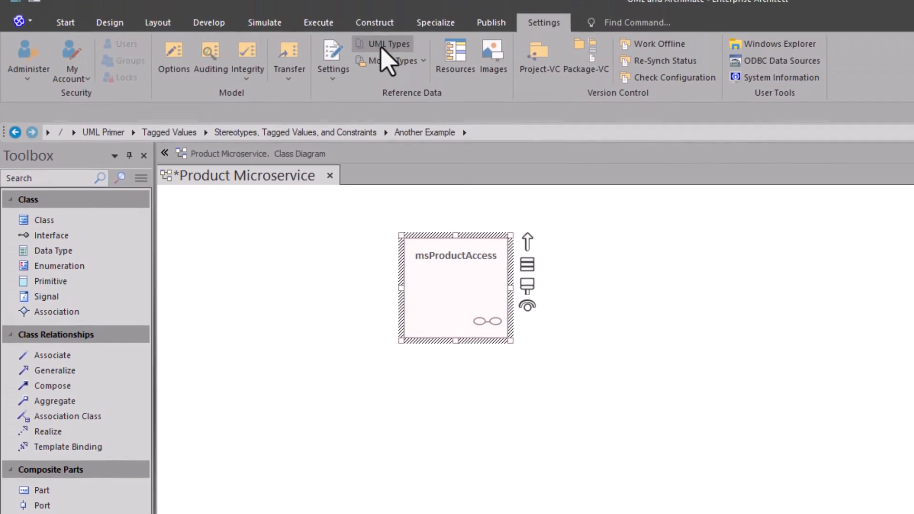
Review the hexagon shape script of the class-based microservice stereotype in UML Types, leaving the editor without changes.
{"action": "left_click", "coordinate": [389, 59]}
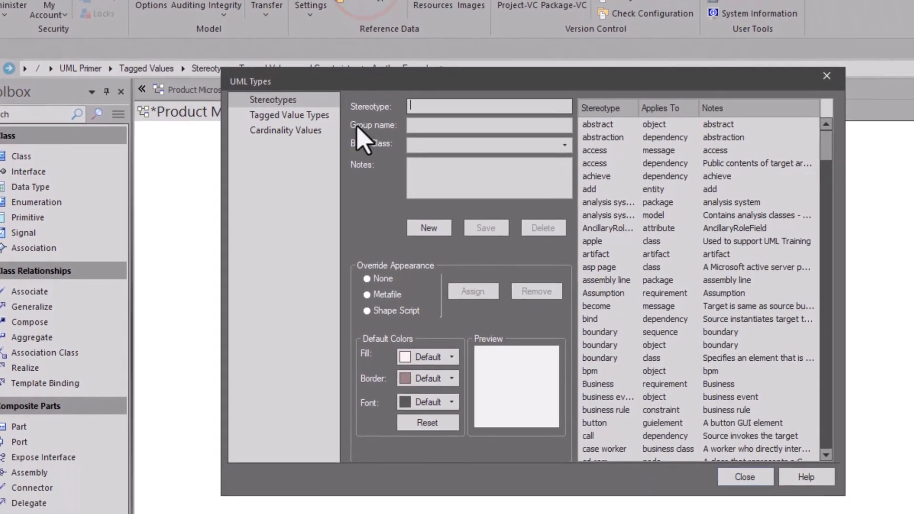
{"action": "scroll", "coordinate": [655, 355], "scroll_direction": "down", "scroll_amount": 16}
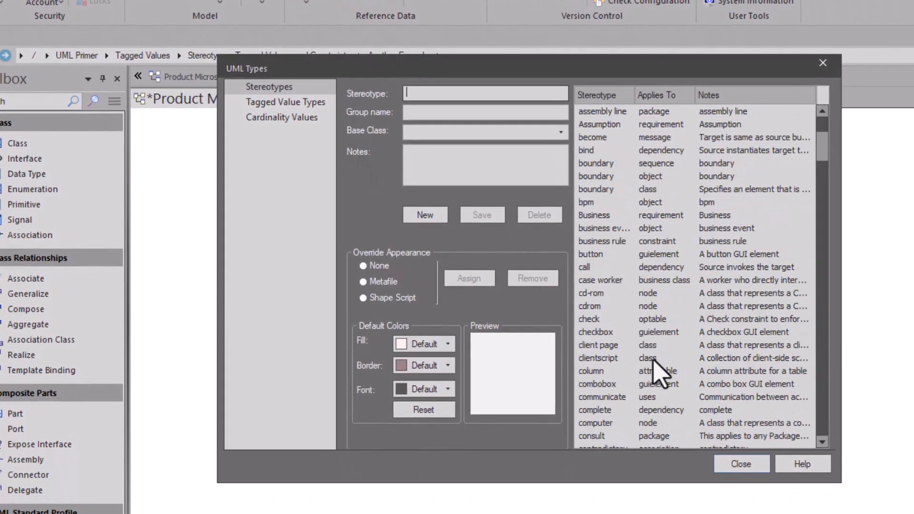
{"action": "scroll", "coordinate": [650, 359], "scroll_direction": "down", "scroll_amount": 16}
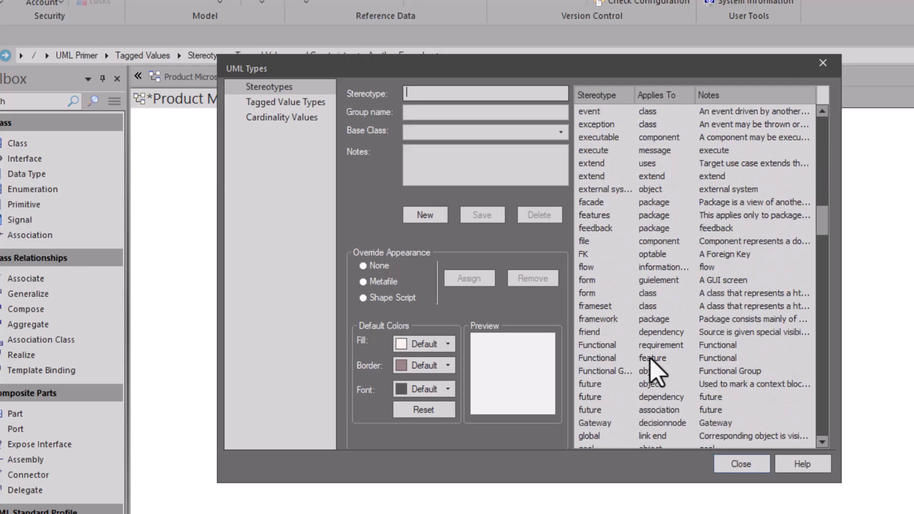
{"action": "scroll", "coordinate": [651, 361], "scroll_direction": "down", "scroll_amount": 4}
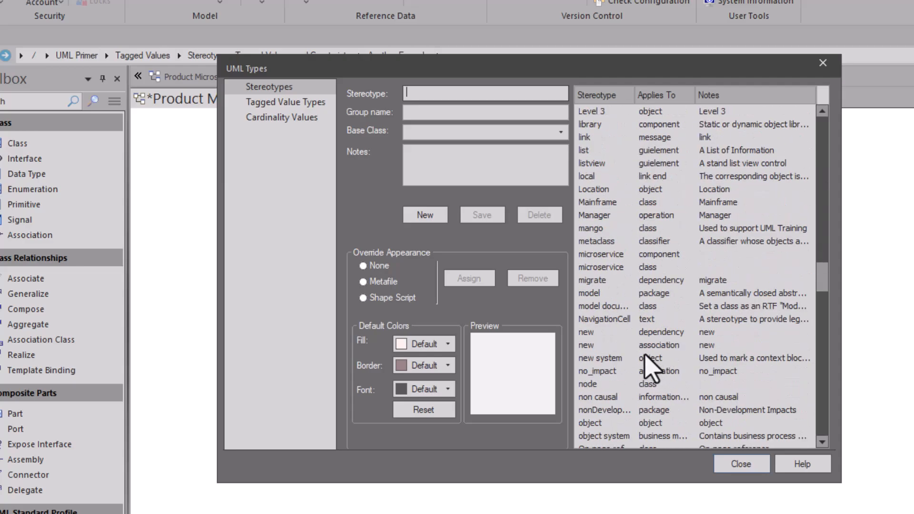
{"action": "left_click", "coordinate": [618, 267]}
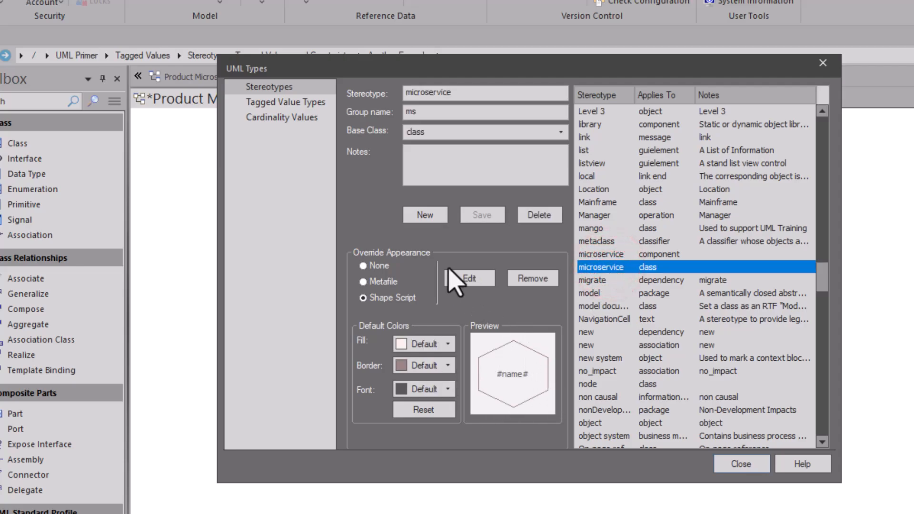
{"action": "left_click", "coordinate": [470, 278]}
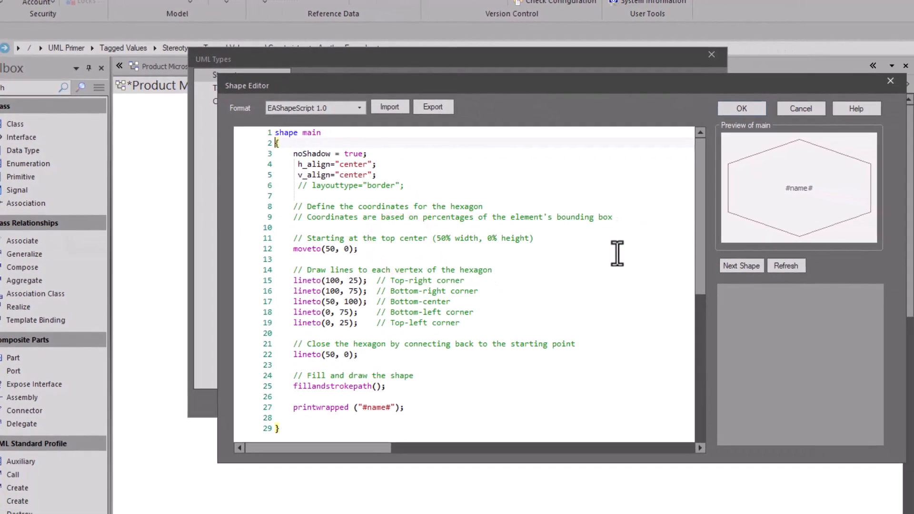
{"action": "left_click", "coordinate": [792, 107]}
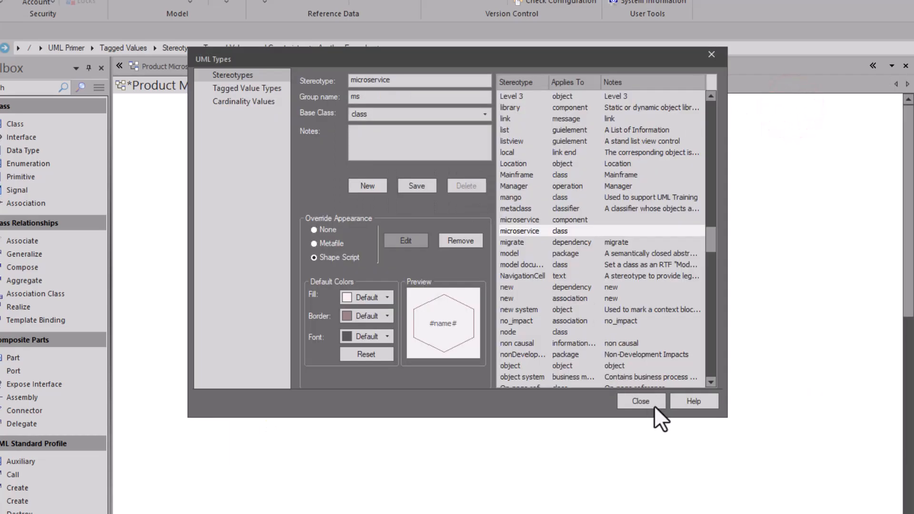
{"action": "left_click", "coordinate": [643, 401]}
{"action": "left_click", "coordinate": [488, 268]}
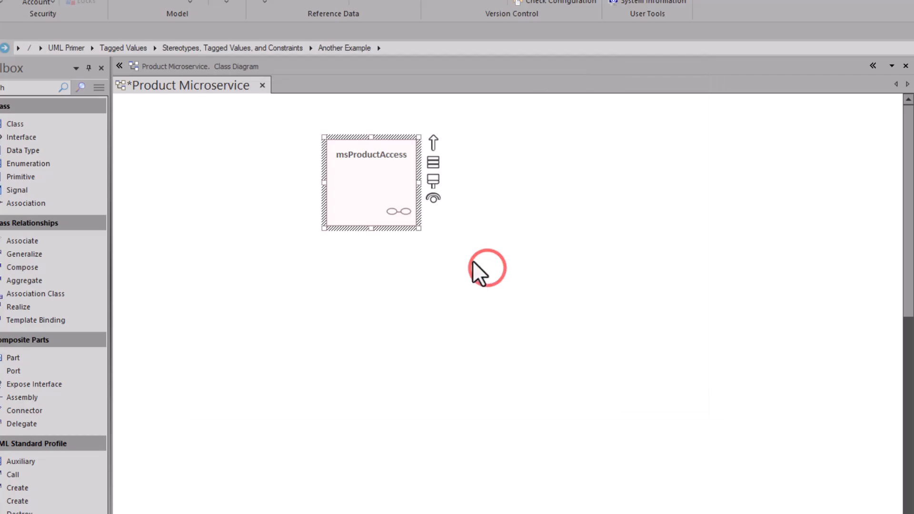
Apply the microservice stereotype to the msProductAccess class through its properties.
{"action": "right_click", "coordinate": [371, 191]}
{"action": "mouse_move", "coordinate": [406, 233]}
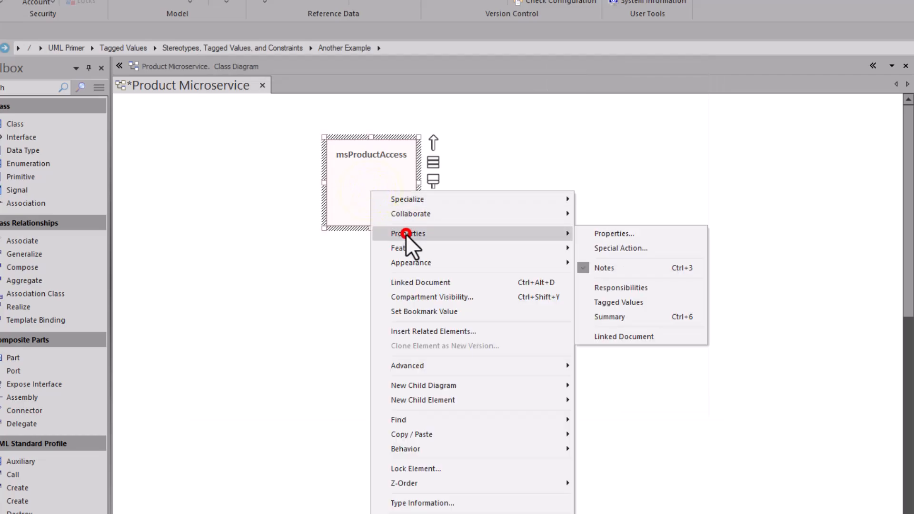
{"action": "left_click", "coordinate": [615, 236]}
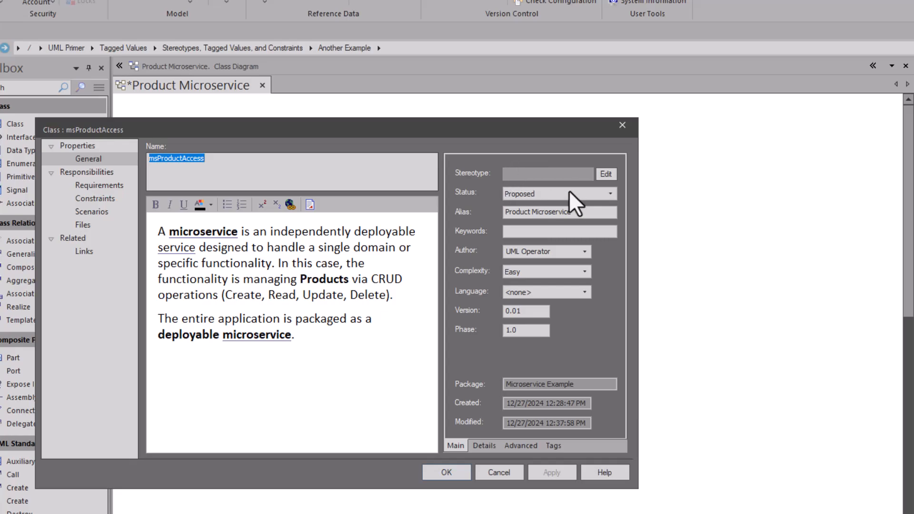
{"action": "left_click", "coordinate": [601, 174]}
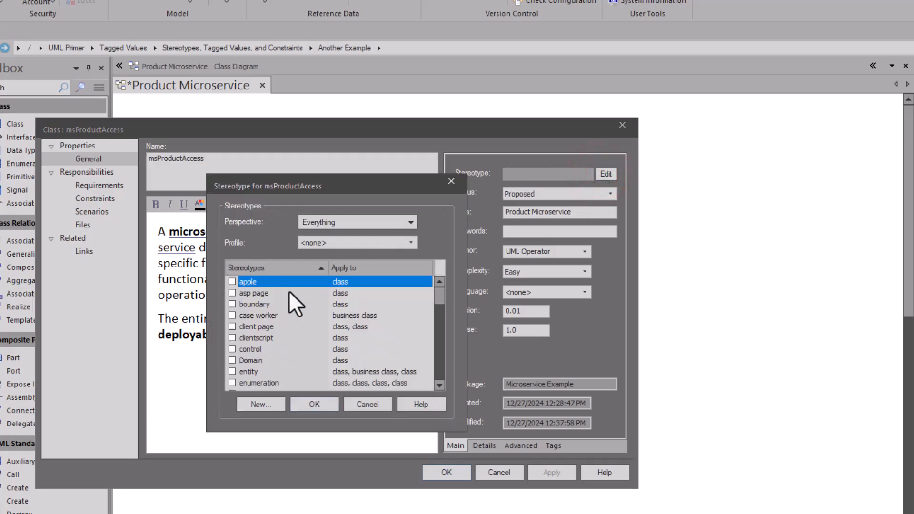
{"action": "scroll", "coordinate": [283, 334], "scroll_direction": "down", "scroll_amount": 3}
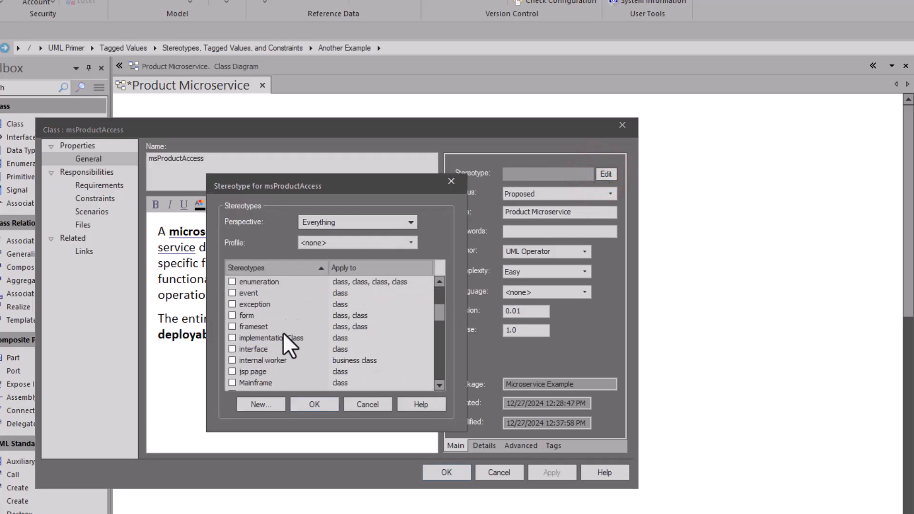
{"action": "scroll", "coordinate": [284, 333], "scroll_direction": "down", "scroll_amount": 1}
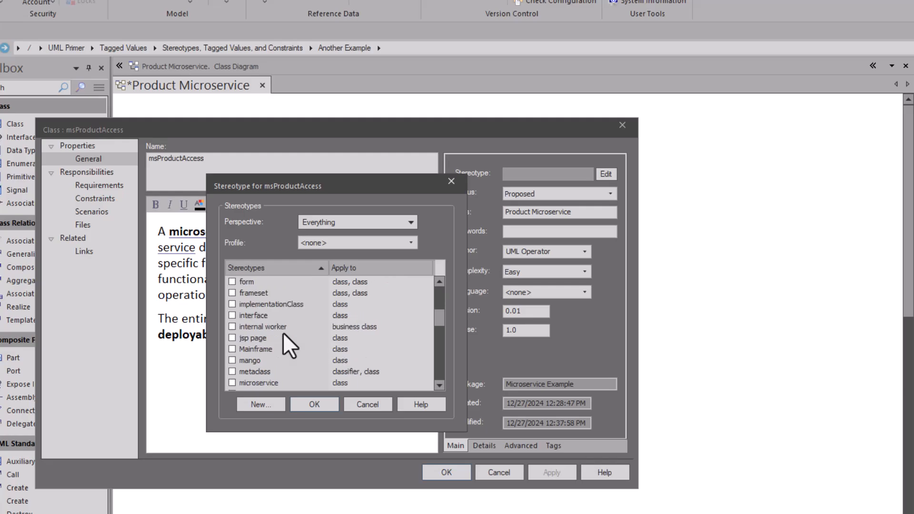
{"action": "scroll", "coordinate": [284, 342], "scroll_direction": "down", "scroll_amount": 2}
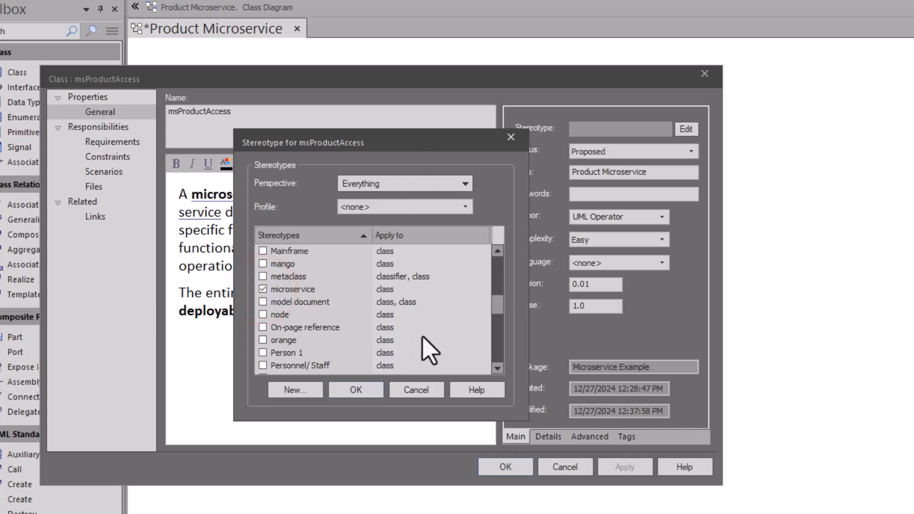
{"action": "left_click", "coordinate": [356, 390]}
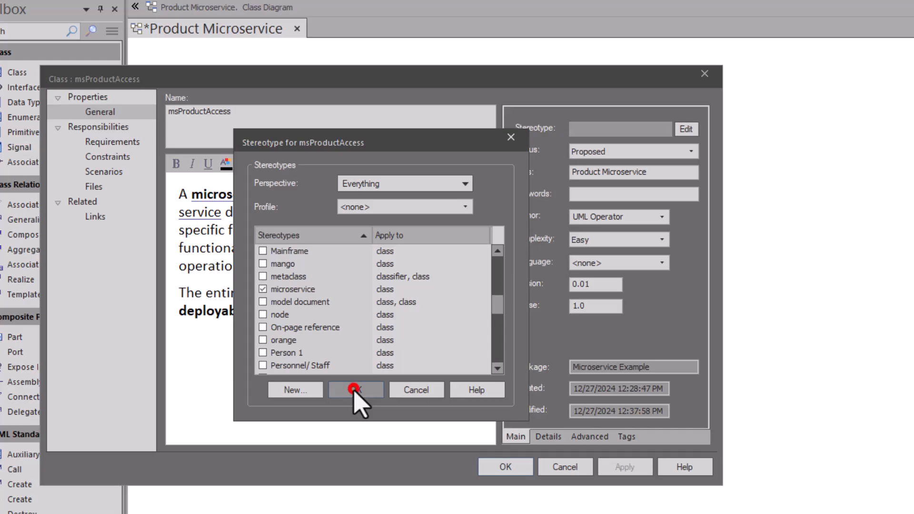
{"action": "left_click", "coordinate": [493, 465]}
Move the hexagonal msProductAccess element to the left and save the Product Microservice diagram.
{"action": "left_click", "coordinate": [467, 422]}
{"action": "left_click_drag", "start_coordinate": [426, 165], "coordinate": [335, 177]}
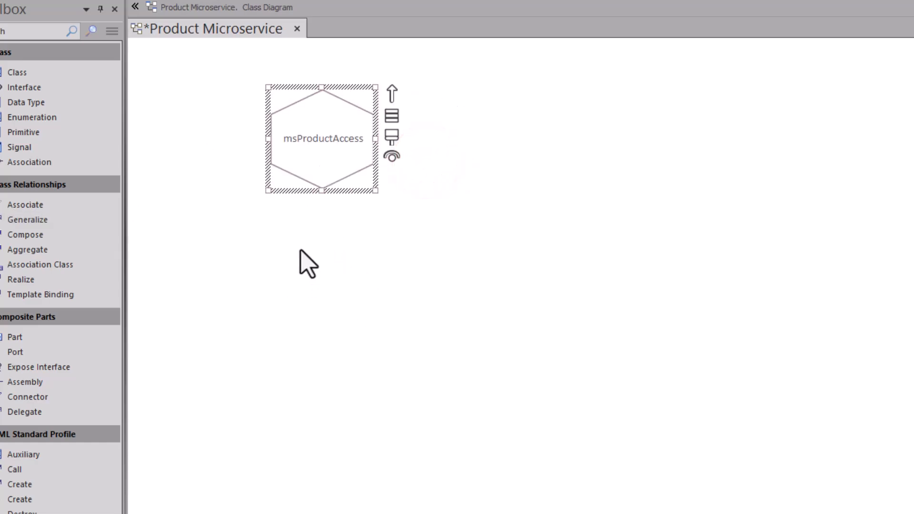
{"action": "key", "text": "ctrl+s"}
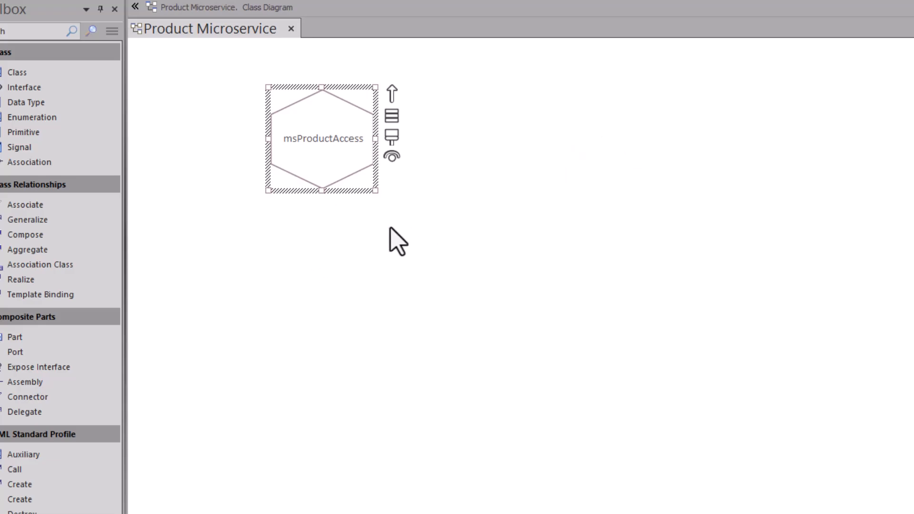
View the Microservice Structure diagram behind the hexagonal msProductAccess element, closing it after the check.
{"action": "left_click", "coordinate": [420, 267]}
{"action": "double_click", "coordinate": [321, 175]}
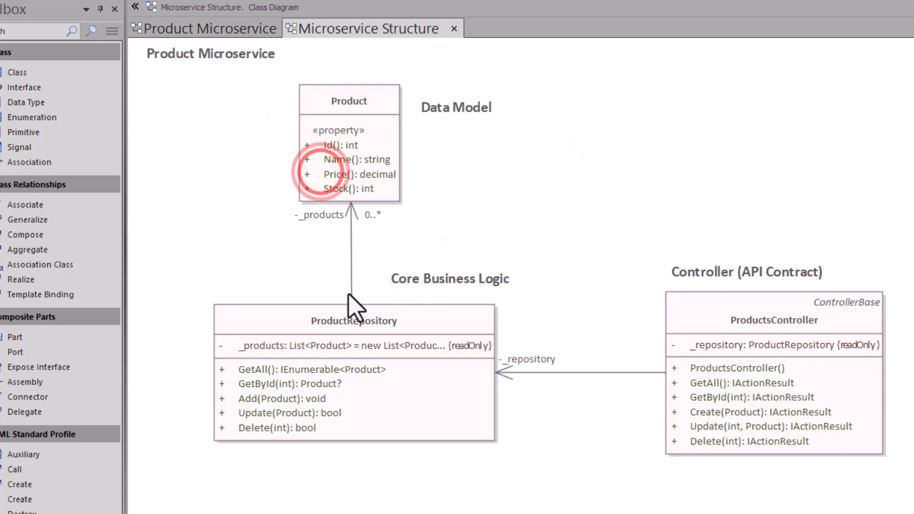
{"action": "left_click", "coordinate": [454, 28]}
{"action": "left_click", "coordinate": [608, 254]}
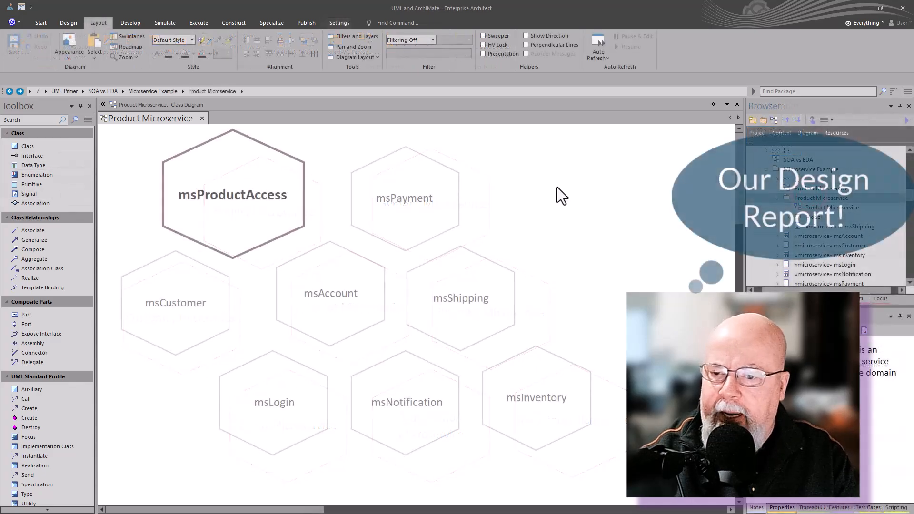
View the Product Microservice package's documentation report and read through its pages.
{"action": "key", "text": "F8"}
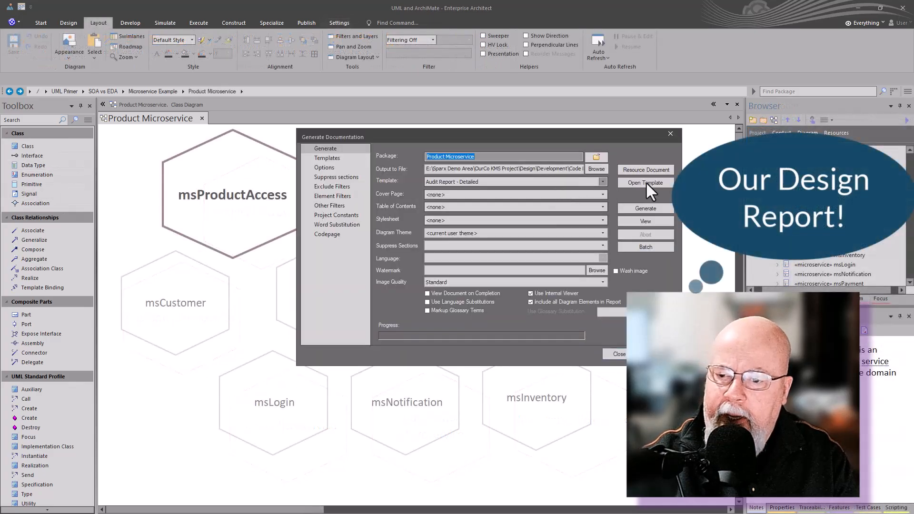
{"action": "left_click", "coordinate": [645, 221]}
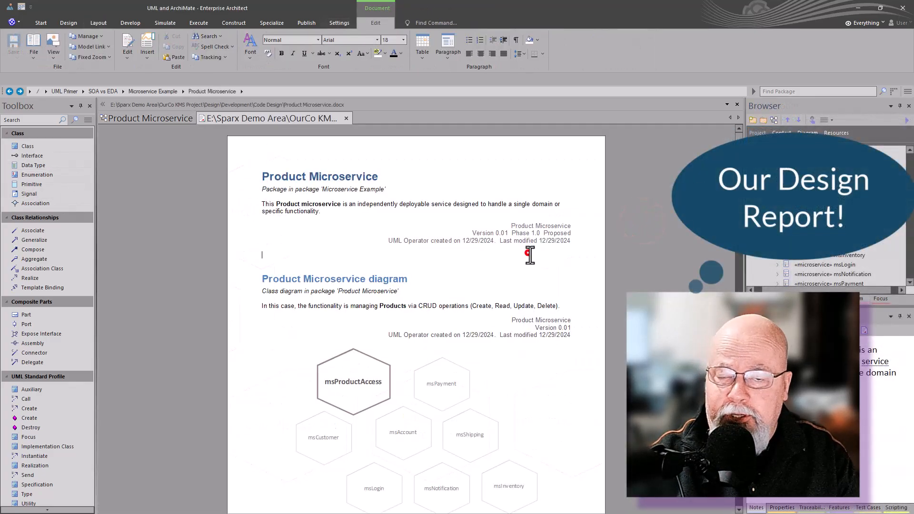
{"action": "key", "text": "Page_Down"}
{"action": "key", "text": "Page_Down"}
{"action": "key", "text": "Page_Down"}
{"action": "key", "text": "Page_Down"}
{"action": "key", "text": "Page_Down"}
{"action": "key", "text": "Page_Down"}
{"action": "key", "text": "Page_Down"}
{"action": "key", "text": "Page_Down"}
{"action": "key", "text": "Page_Down"}
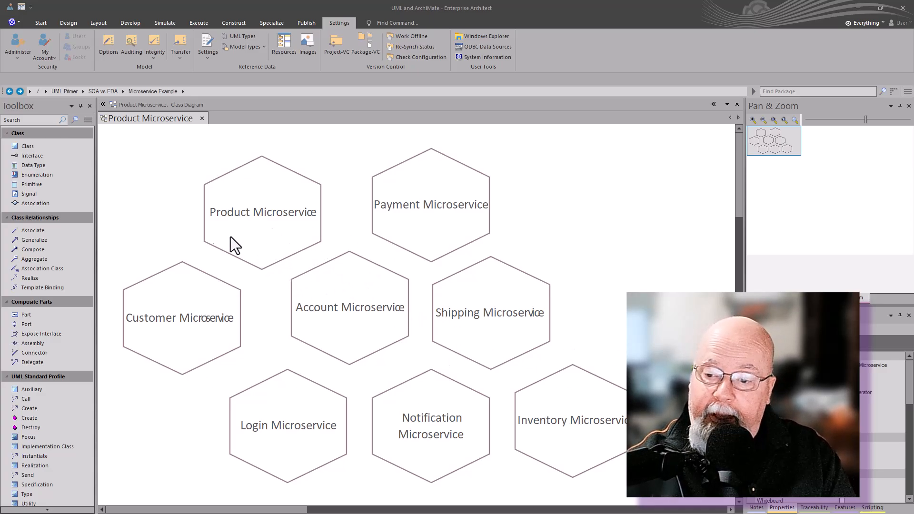
Turn off Use Alias if Available for the Product Microservice diagram so its elements show their names.
{"action": "double_click", "coordinate": [132, 198]}
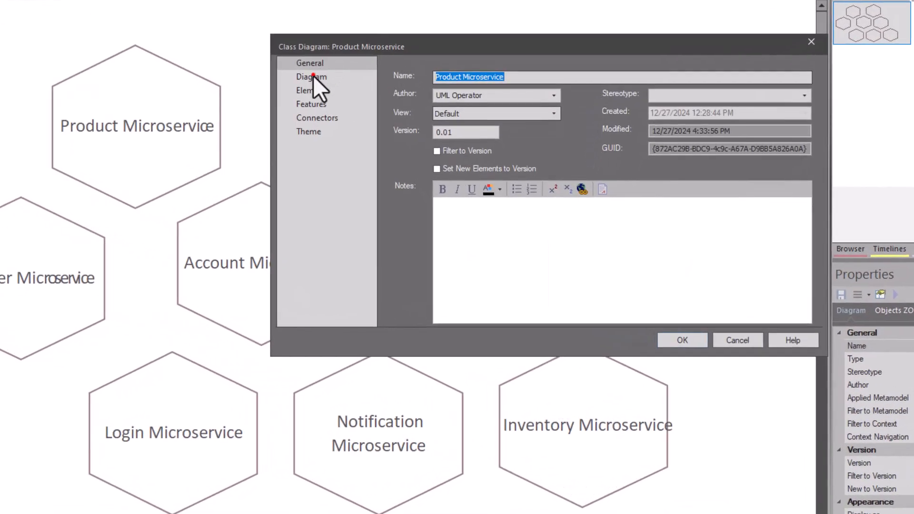
{"action": "left_click", "coordinate": [384, 177]}
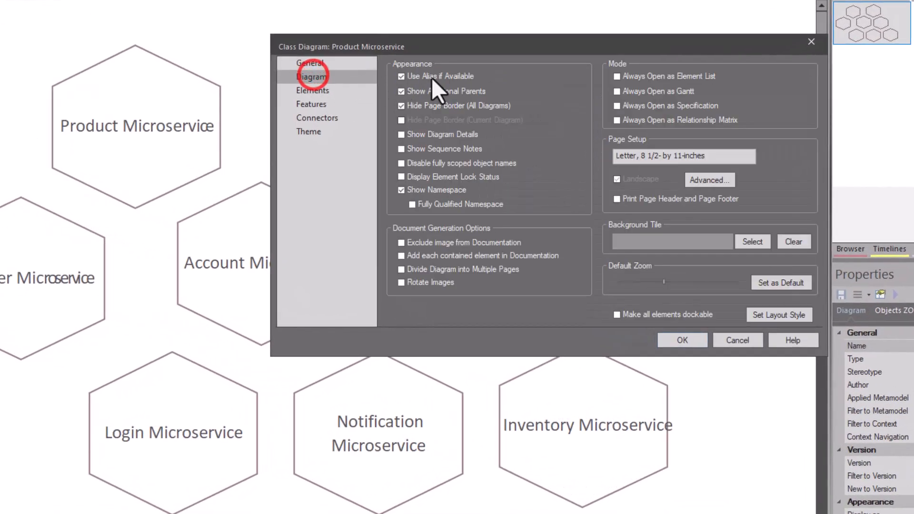
{"action": "left_click", "coordinate": [438, 76]}
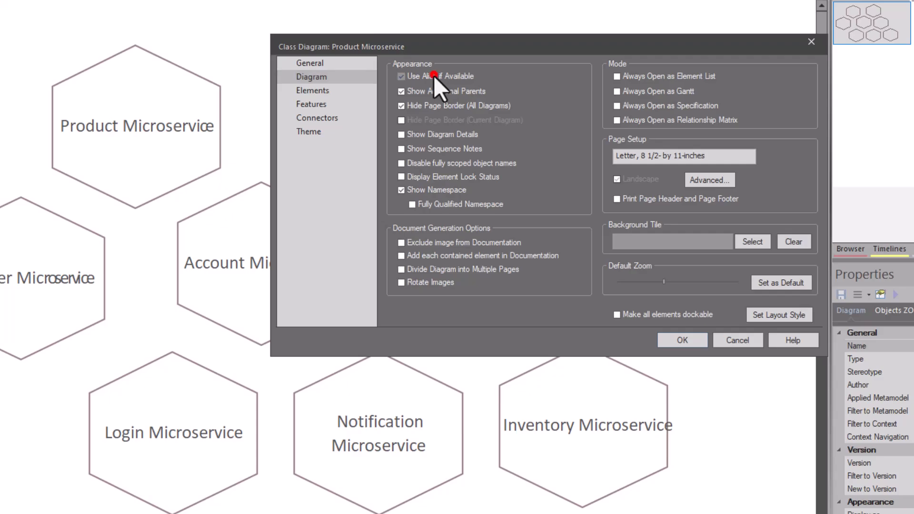
{"action": "left_click", "coordinate": [686, 341]}
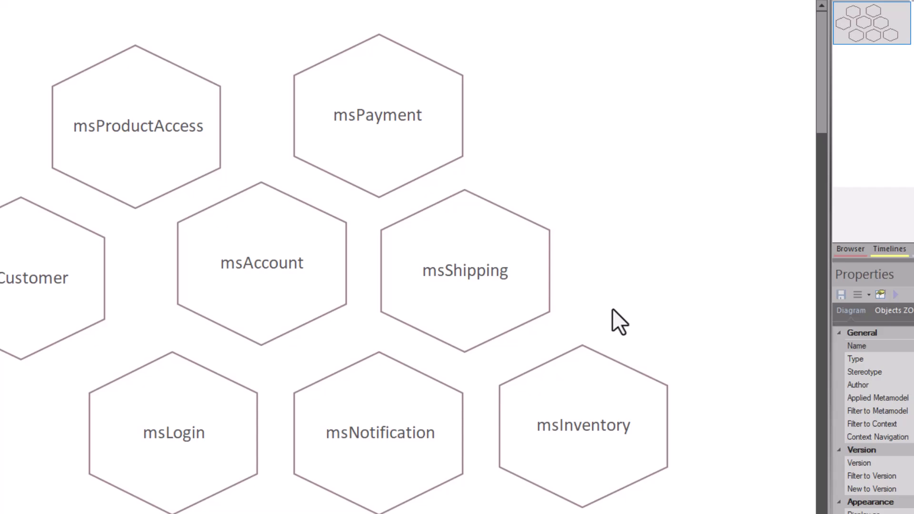
Turn on Use Alias if Available for the Product Microservice diagram so its elements show their aliases.
{"action": "left_click", "coordinate": [0, 44]}
{"action": "double_click", "coordinate": [1, 48]}
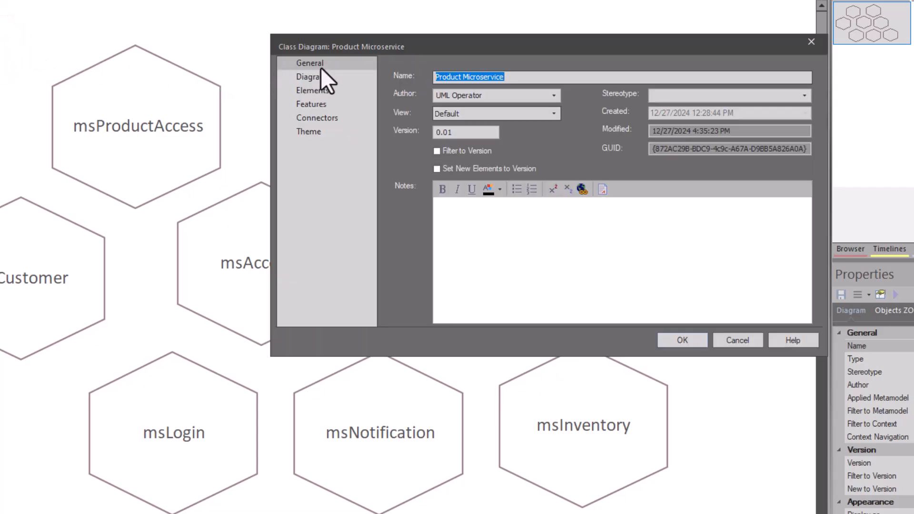
{"action": "left_click", "coordinate": [308, 76]}
{"action": "left_click", "coordinate": [402, 76]}
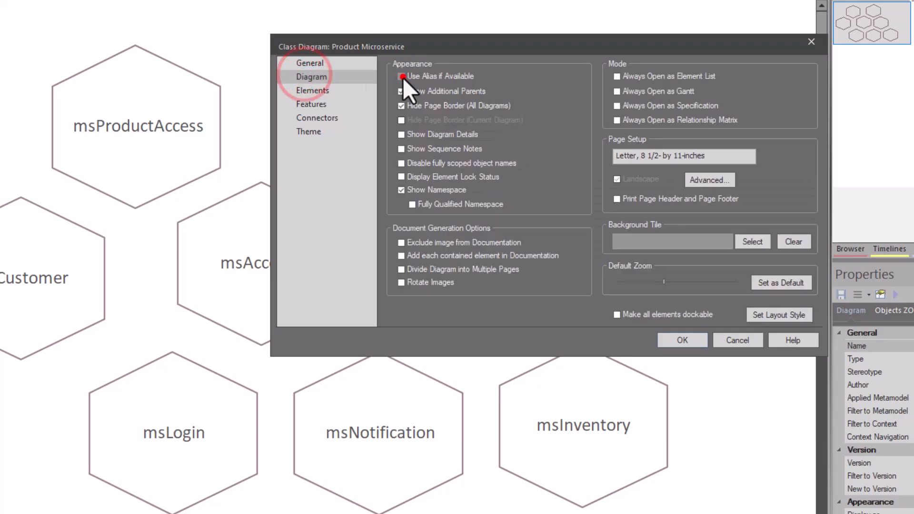
{"action": "left_click", "coordinate": [680, 341]}
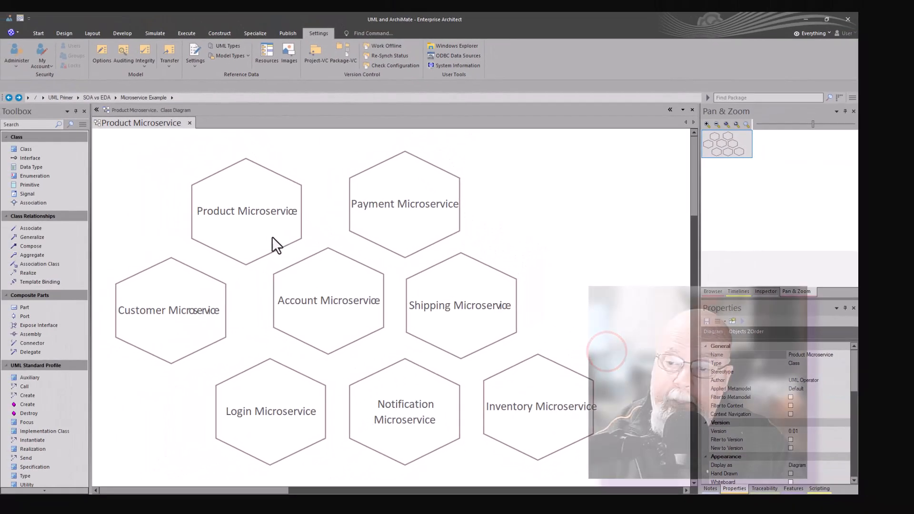
Select the Product Microservice hexagon, float its properties over the diagram, and examine the element's name and alias.
{"action": "left_click", "coordinate": [273, 236]}
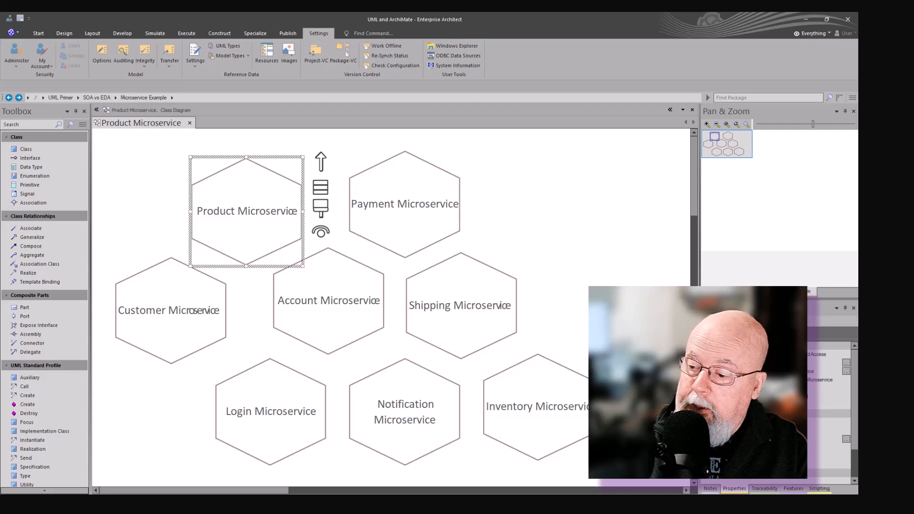
{"action": "left_click_drag", "start_coordinate": [728, 489], "coordinate": [436, 169]}
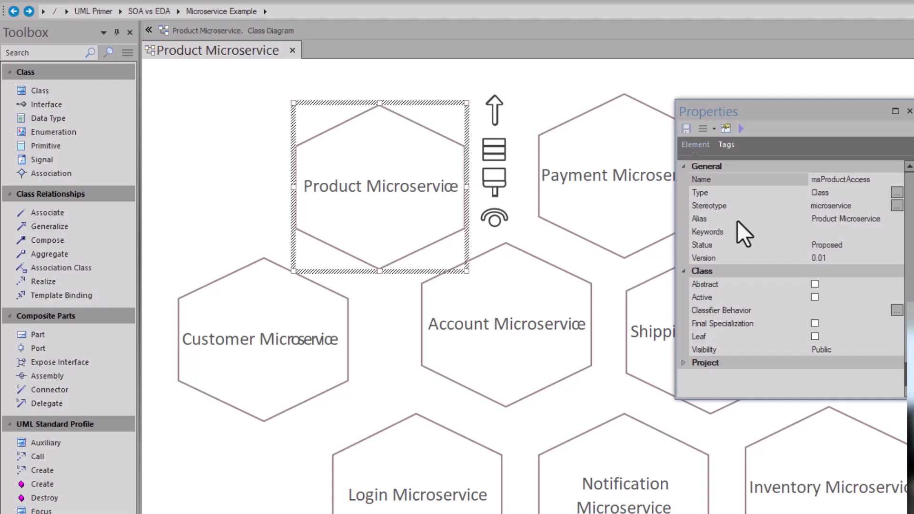
{"action": "left_click", "coordinate": [814, 220]}
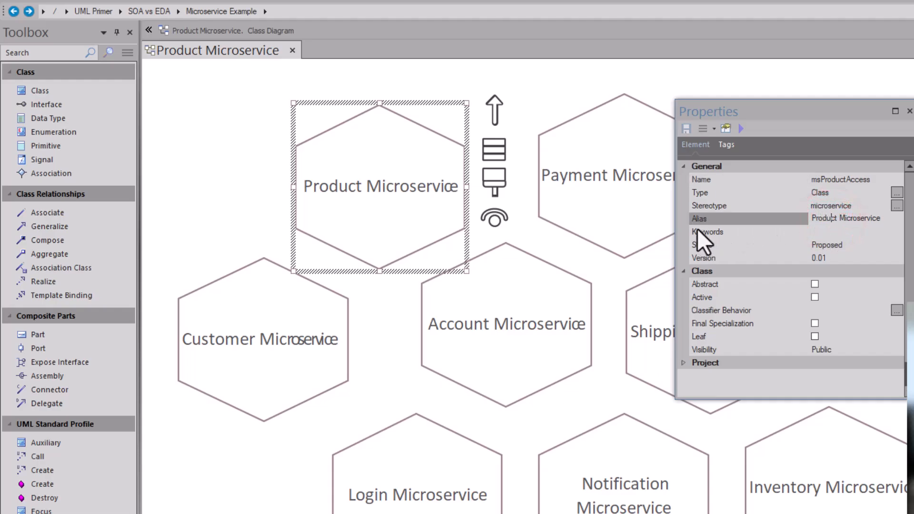
{"action": "left_click_drag", "start_coordinate": [779, 119], "coordinate": [886, 102]}
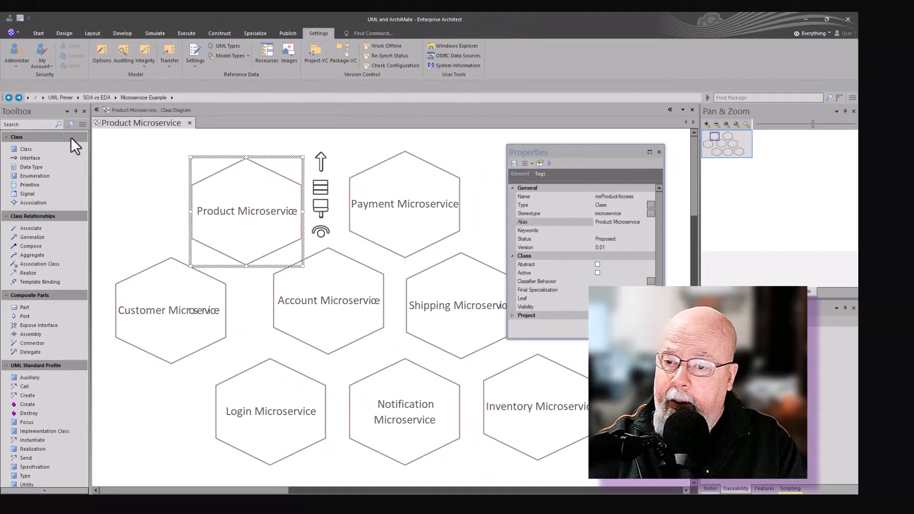
Switch the Product Microservice diagram back to element names by disabling Use Alias if Available.
{"action": "left_click", "coordinate": [110, 159]}
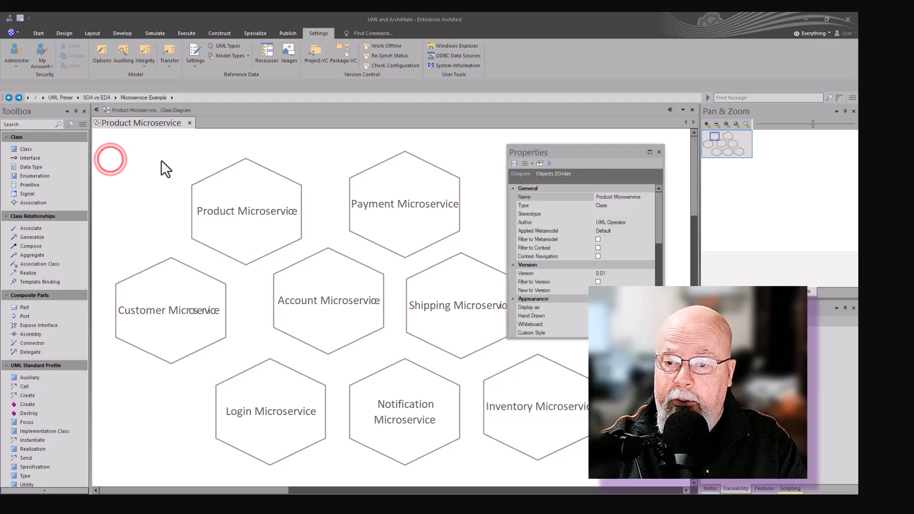
{"action": "left_click", "coordinate": [357, 179]}
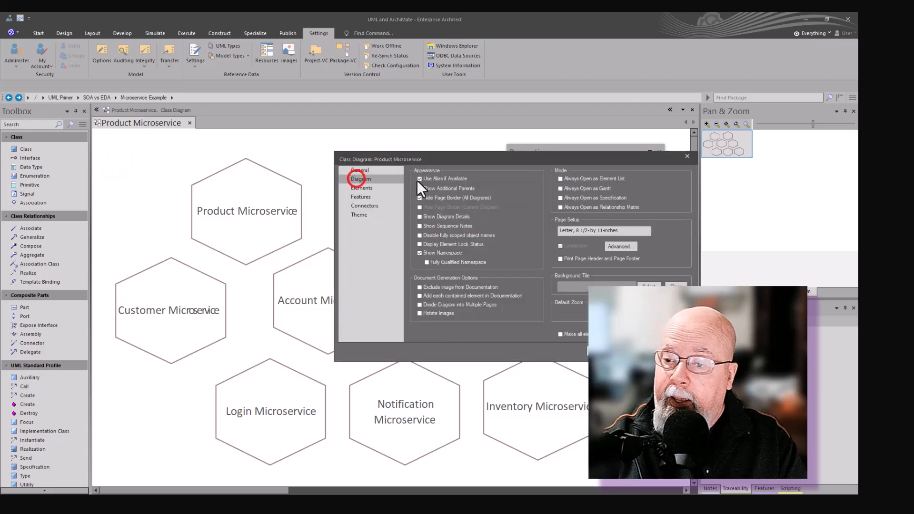
{"action": "left_click", "coordinate": [418, 177]}
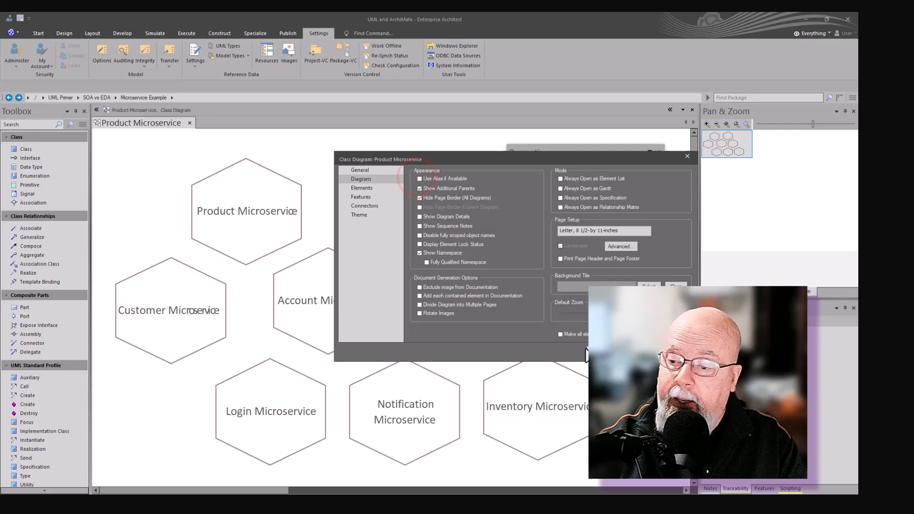
{"action": "left_click", "coordinate": [593, 351]}
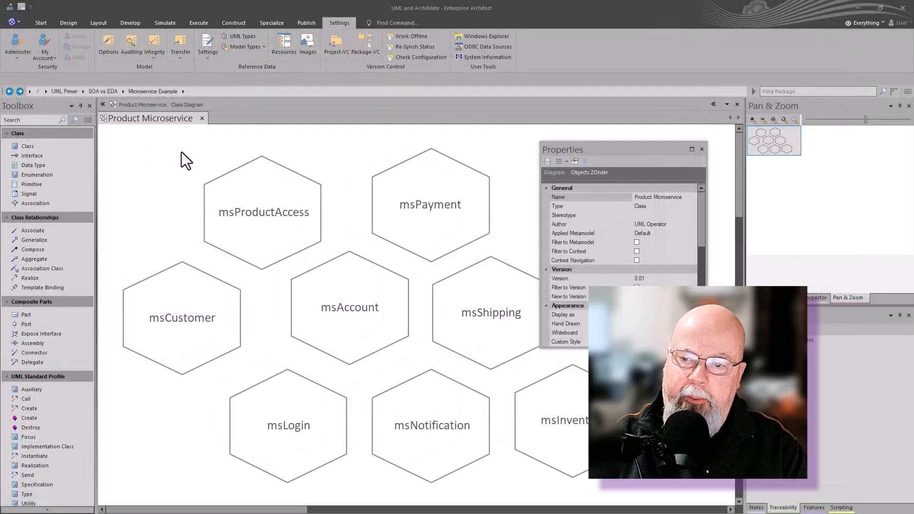
Turn off Show Shape Scripts for the Product Microservice diagram's elements and move the floating properties clear of the shapes.
{"action": "left_click", "coordinate": [167, 154]}
{"action": "double_click", "coordinate": [167, 153]}
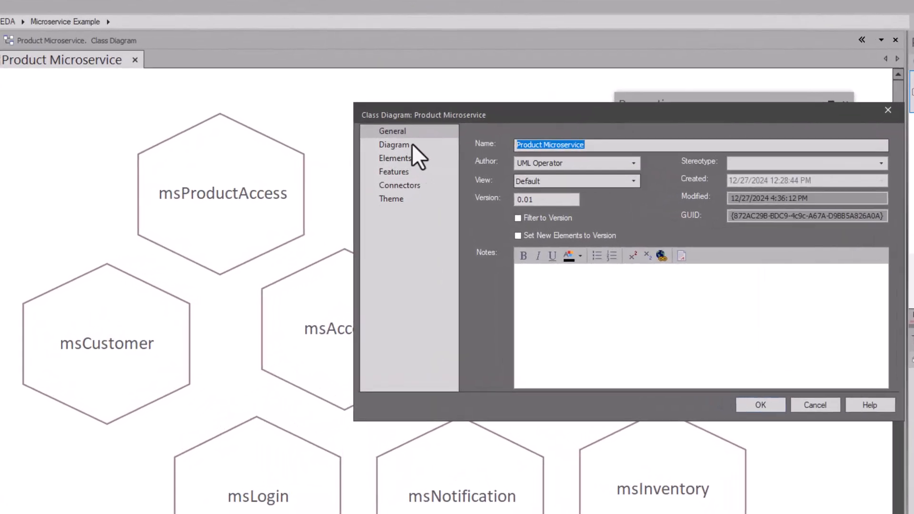
{"action": "left_click", "coordinate": [399, 157]}
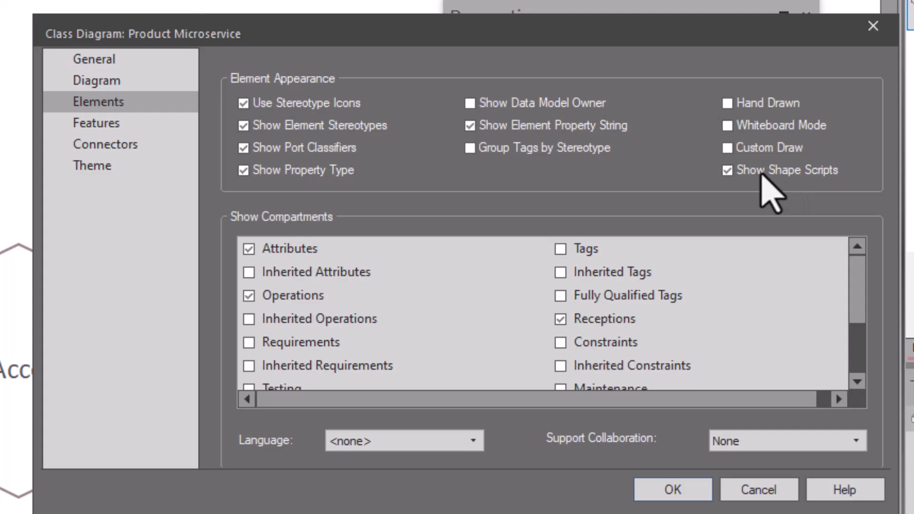
{"action": "left_click", "coordinate": [727, 170]}
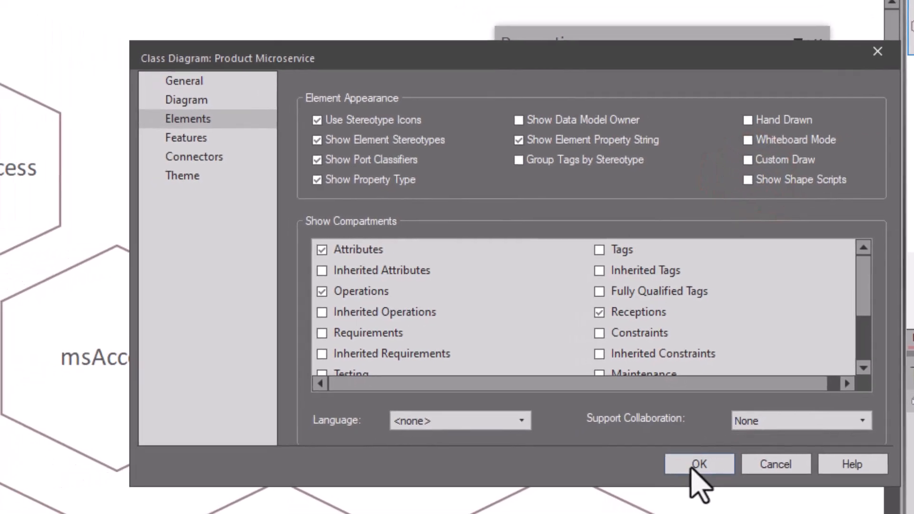
{"action": "left_click", "coordinate": [673, 494]}
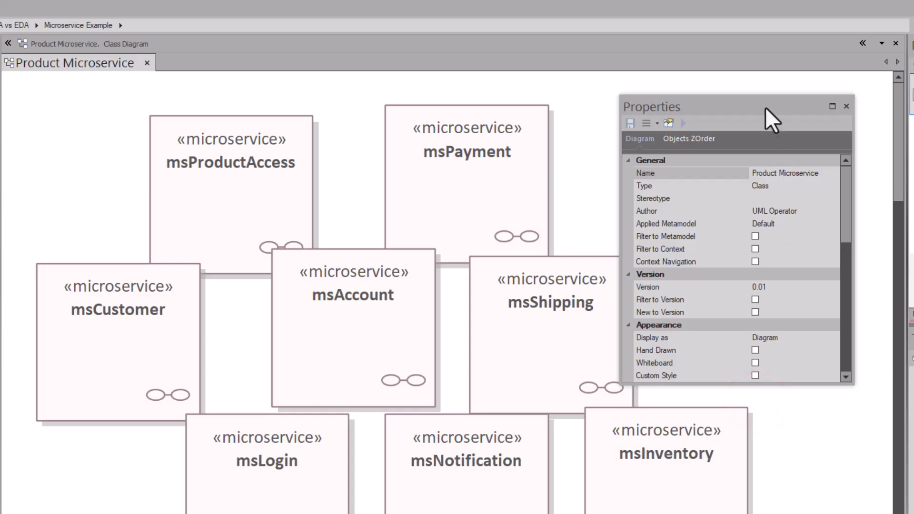
{"action": "left_click_drag", "start_coordinate": [766, 109], "coordinate": [795, 105]}
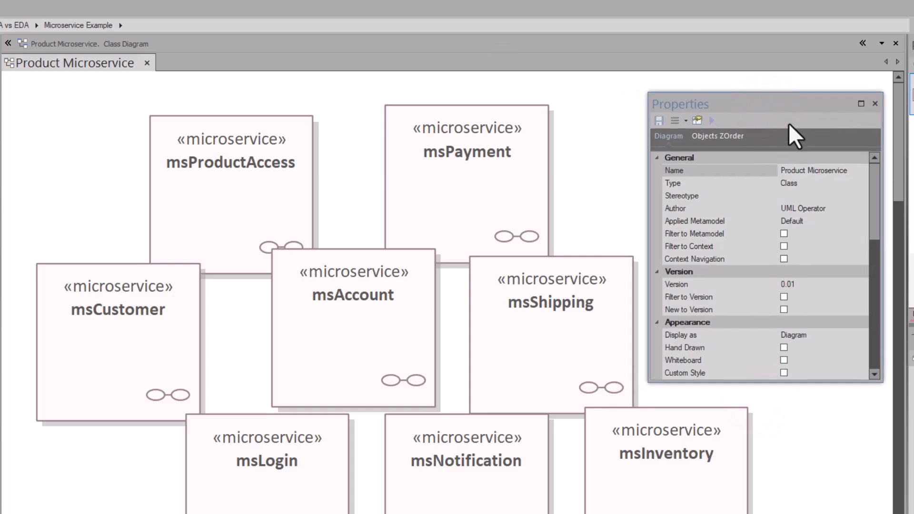